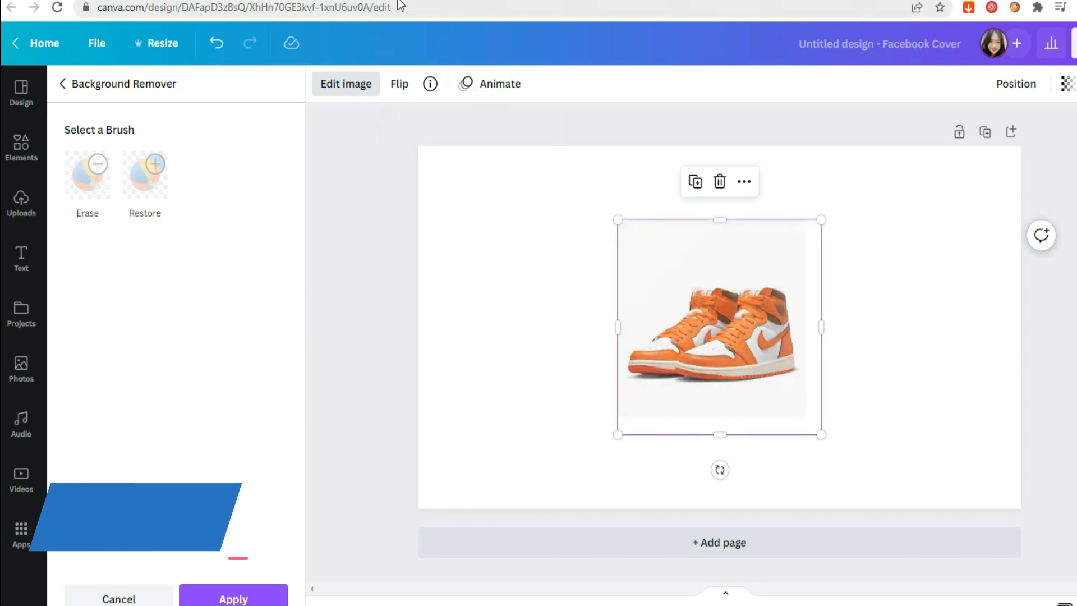
Apply the background removal to the sneaker photo, then enlarge it and place it on the right half of the page.
{"action": "left_click", "coordinate": [248, 599]}
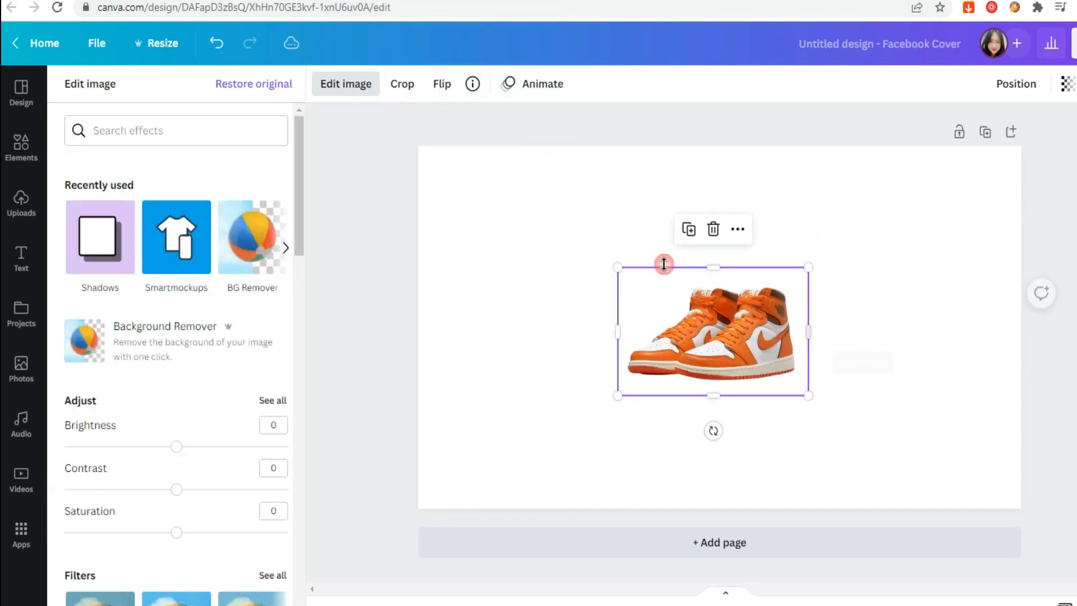
{"action": "left_click_drag", "start_coordinate": [623, 332], "coordinate": [623, 329]}
{"action": "left_click_drag", "start_coordinate": [624, 268], "coordinate": [435, 191]}
{"action": "left_click_drag", "start_coordinate": [646, 320], "coordinate": [815, 372]}
{"action": "left_click_drag", "start_coordinate": [632, 207], "coordinate": [650, 220]}
{"action": "left_click_drag", "start_coordinate": [891, 376], "coordinate": [900, 370]}
Search the photo library for "orange gradient background".
{"action": "left_click", "coordinate": [22, 367]}
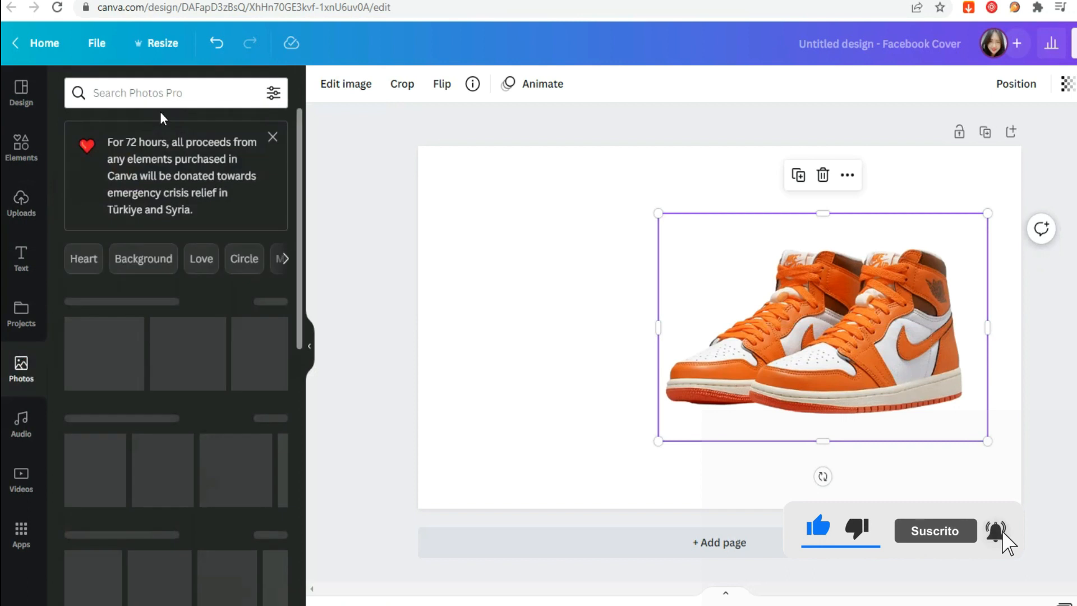
{"action": "left_click", "coordinate": [166, 92]}
{"action": "type", "text": "orange gradien"}
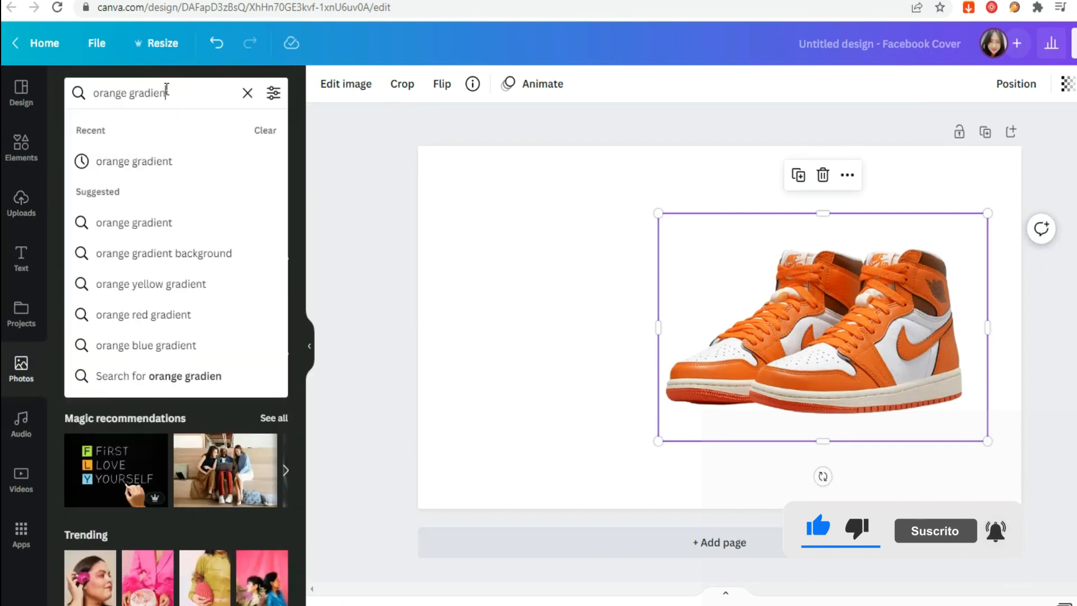
{"action": "type", "text": "t"}
{"action": "left_click", "coordinate": [161, 252]}
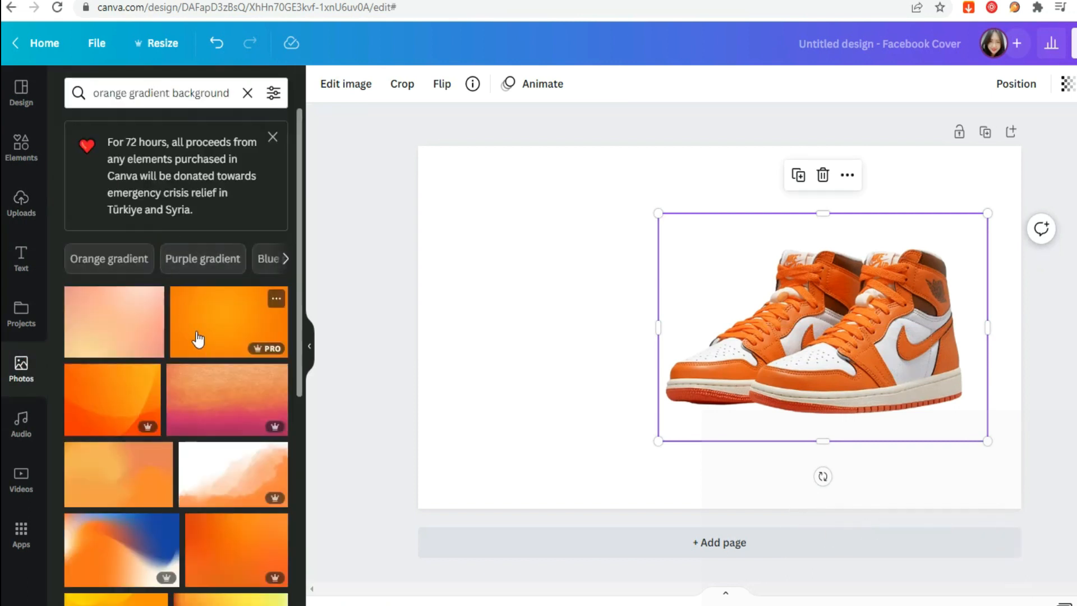
Try an orange comic sunburst photo and a blurred orange gradient photo as the page background.
{"action": "scroll", "coordinate": [197, 338], "scroll_direction": "down", "scroll_amount": 3}
{"action": "left_click_drag", "start_coordinate": [98, 390], "coordinate": [418, 236]}
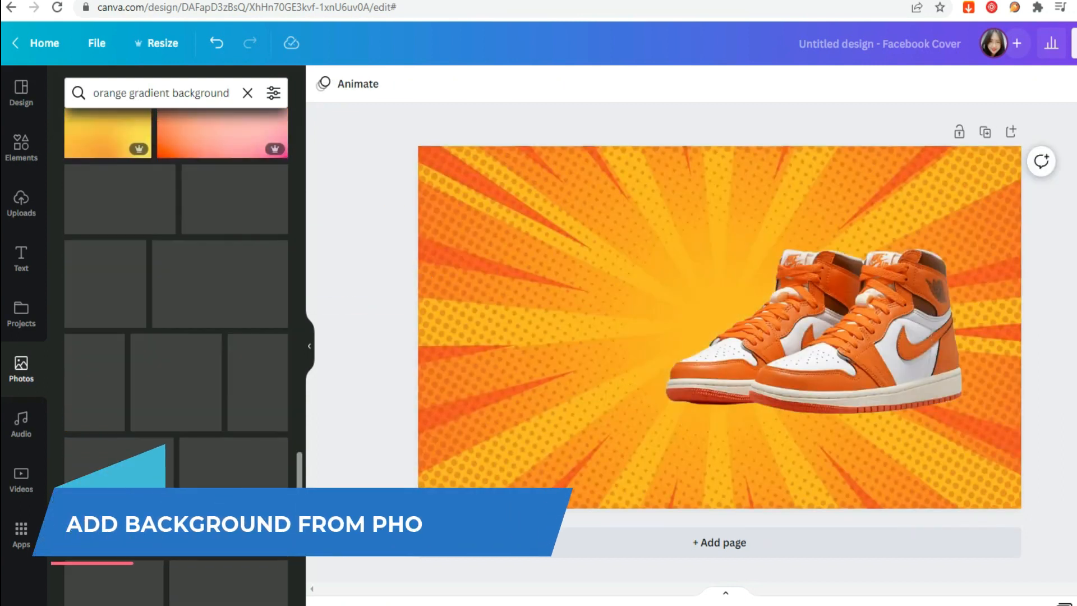
{"action": "scroll", "coordinate": [168, 314], "scroll_direction": "down", "scroll_amount": 10}
{"action": "left_click_drag", "start_coordinate": [126, 296], "coordinate": [429, 304]}
{"action": "scroll", "coordinate": [179, 359], "scroll_direction": "down", "scroll_amount": 10}
Refine the photo search to "orange and black gradient background".
{"action": "left_click", "coordinate": [130, 93]}
{"action": "type", "text": "and black"}
{"action": "key", "text": "Return"}
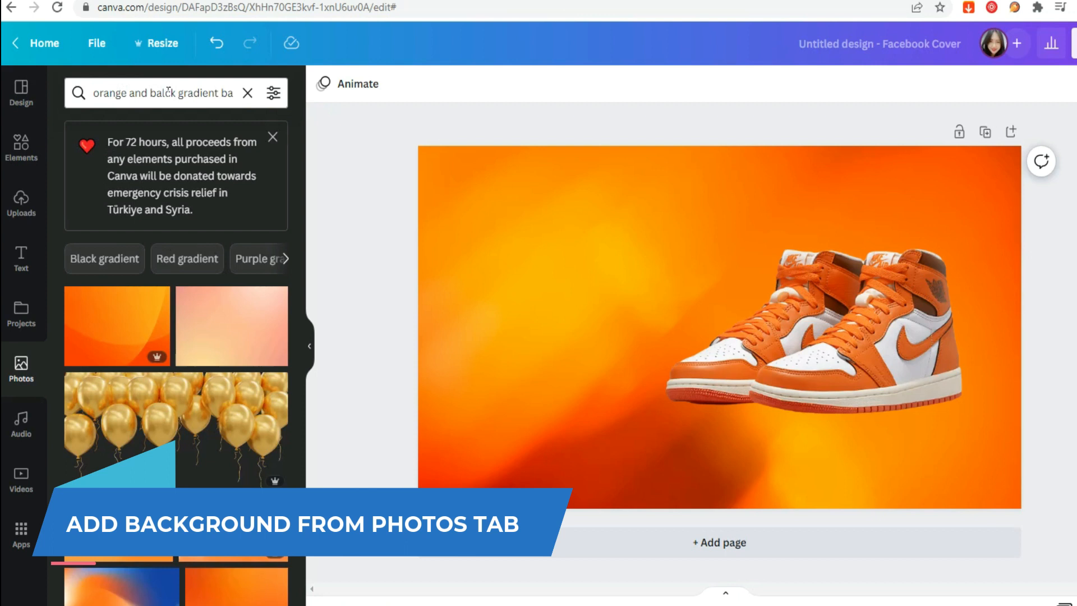
Try several gradient photos from the search as the page background, including a dark purple one.
{"action": "left_click_drag", "start_coordinate": [112, 336], "coordinate": [438, 307]}
{"action": "scroll", "coordinate": [224, 314], "scroll_direction": "down", "scroll_amount": 4}
{"action": "left_click_drag", "start_coordinate": [225, 211], "coordinate": [429, 250]}
{"action": "scroll", "coordinate": [180, 399], "scroll_direction": "down", "scroll_amount": 10}
{"action": "left_click_drag", "start_coordinate": [120, 361], "coordinate": [431, 365]}
Set the yellow-and-orange horizontally banded gradient photo as the page background and slightly shrink the sneaker image.
{"action": "scroll", "coordinate": [253, 386], "scroll_direction": "down", "scroll_amount": 8}
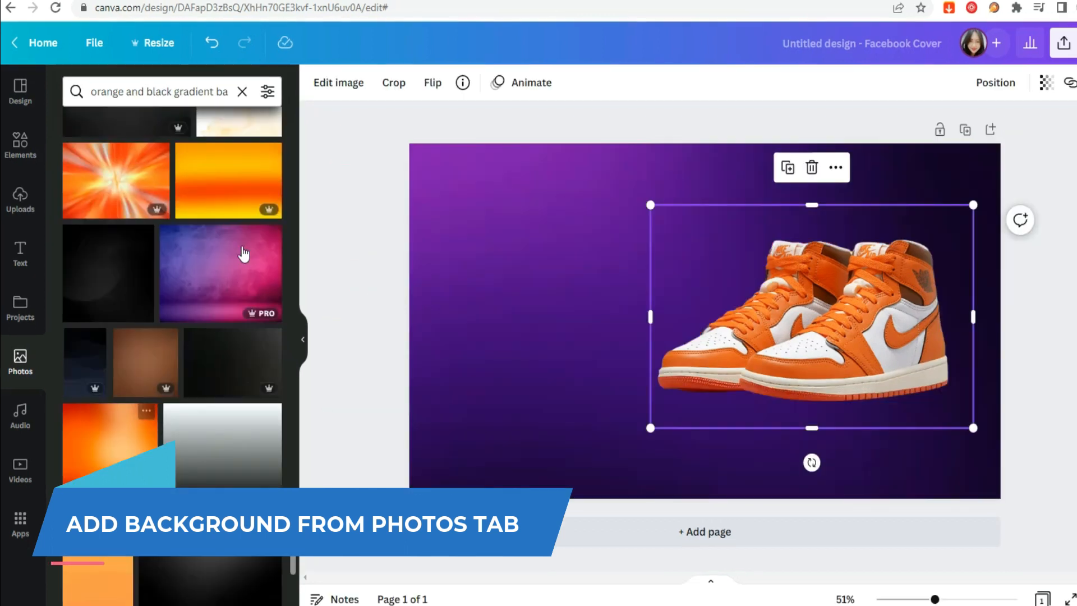
{"action": "left_click_drag", "start_coordinate": [233, 185], "coordinate": [414, 219]}
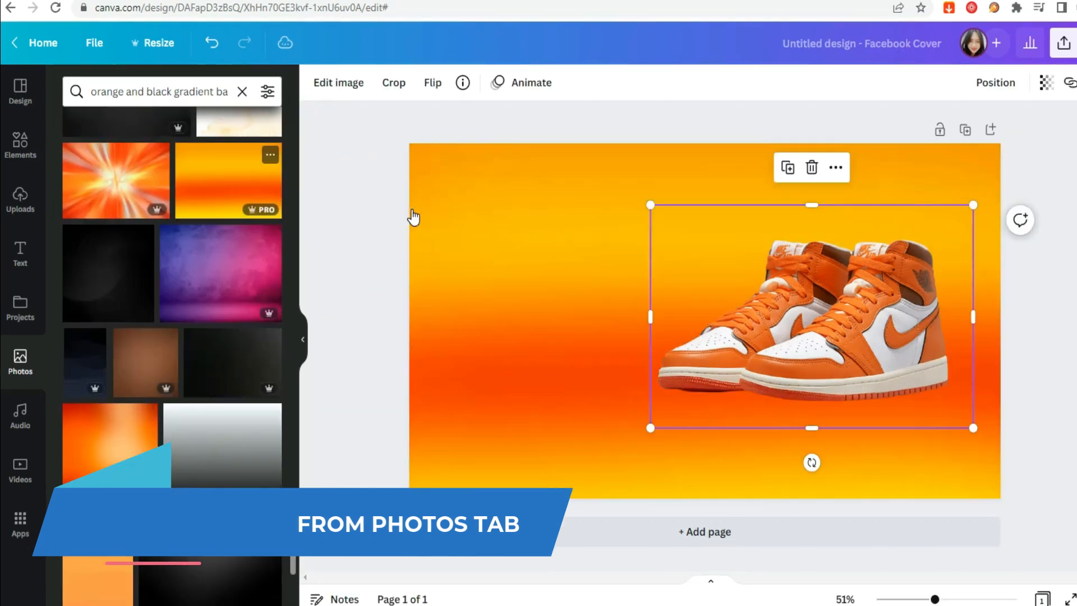
{"action": "left_click", "coordinate": [670, 221]}
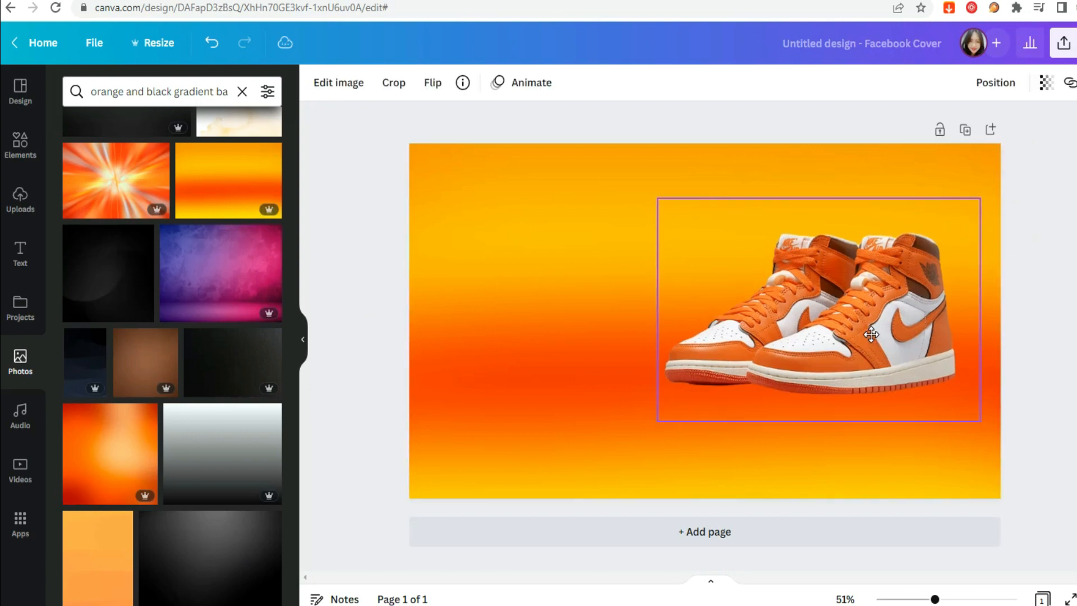
{"action": "left_click_drag", "start_coordinate": [653, 202], "coordinate": [660, 214]}
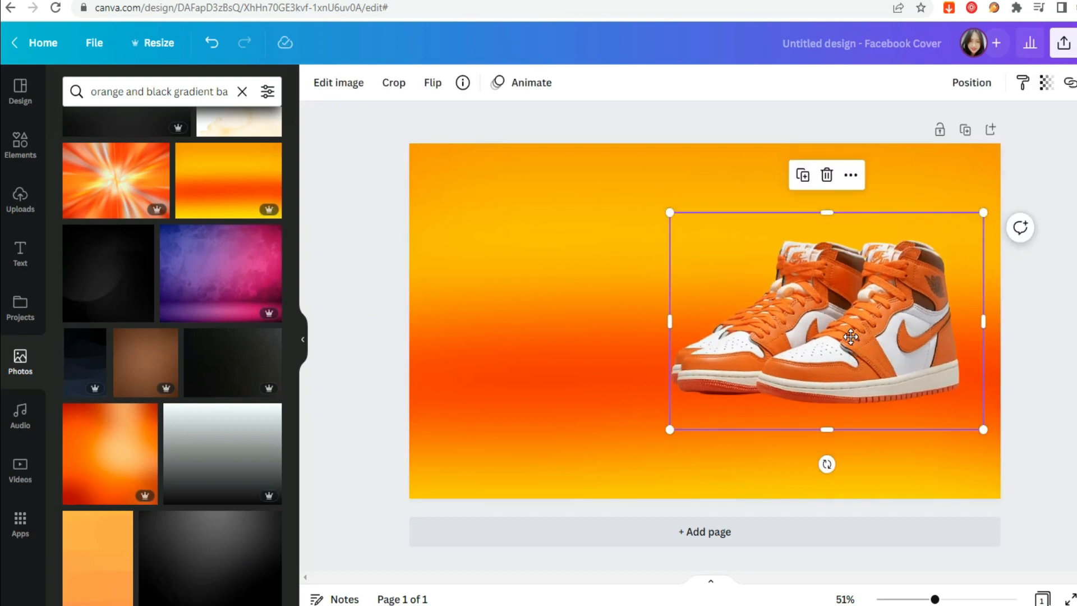
Duplicate the sneaker image, flip the copy vertically and place it directly beneath the original as a reflection.
{"action": "left_click_drag", "start_coordinate": [845, 349], "coordinate": [846, 395]}
{"action": "left_click", "coordinate": [429, 84]}
{"action": "left_click", "coordinate": [459, 163]}
{"action": "left_click_drag", "start_coordinate": [810, 336], "coordinate": [810, 456]}
Set the transparency of the flipped sneaker reflection to 8.
{"action": "left_click", "coordinate": [1046, 84]}
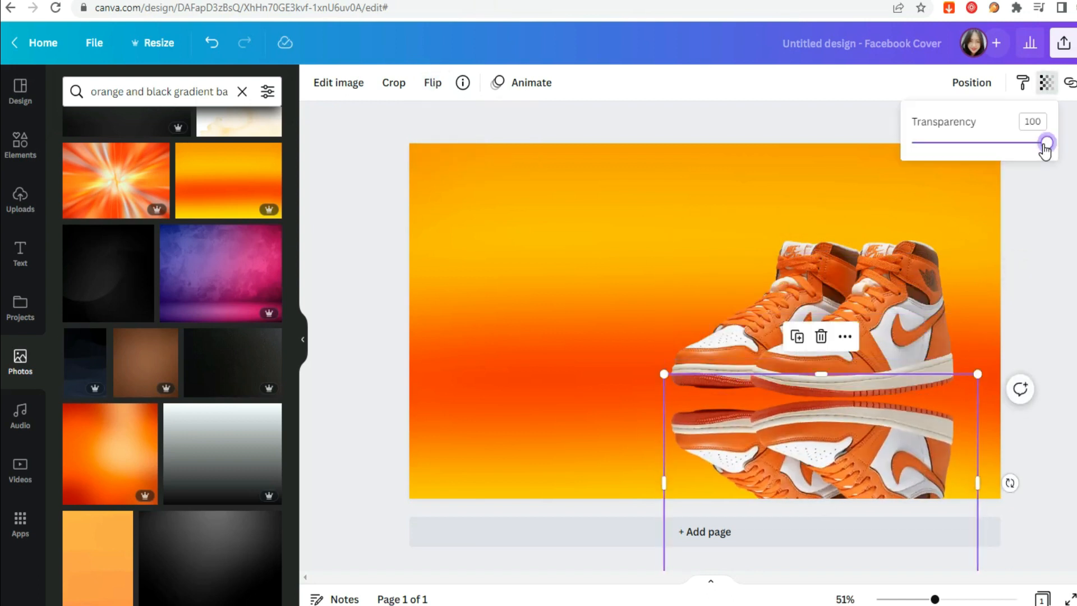
{"action": "left_click_drag", "start_coordinate": [1029, 150], "coordinate": [923, 156]}
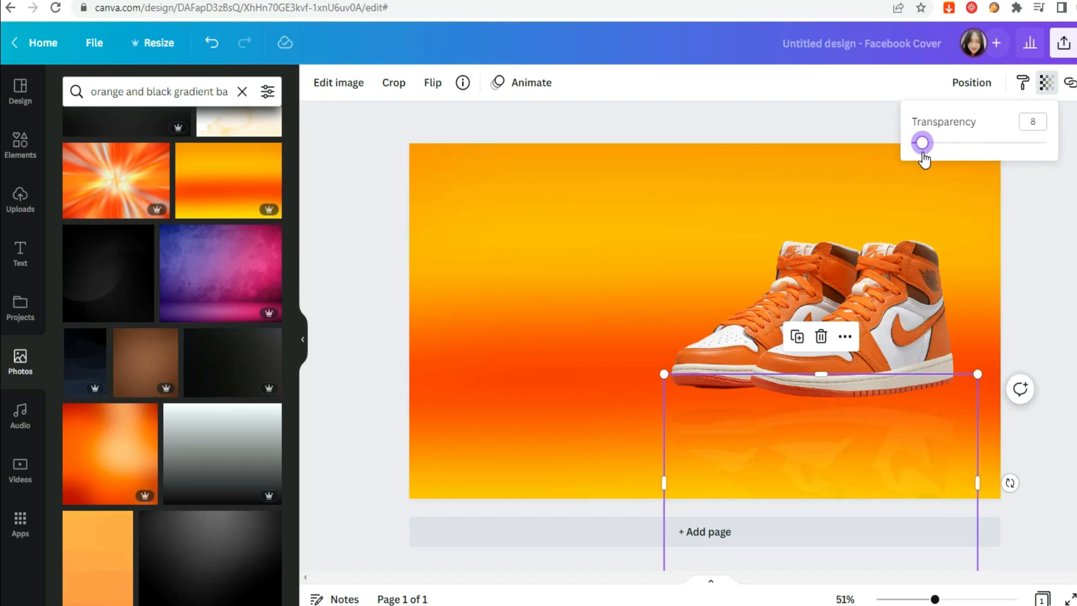
{"action": "left_click", "coordinate": [1054, 303]}
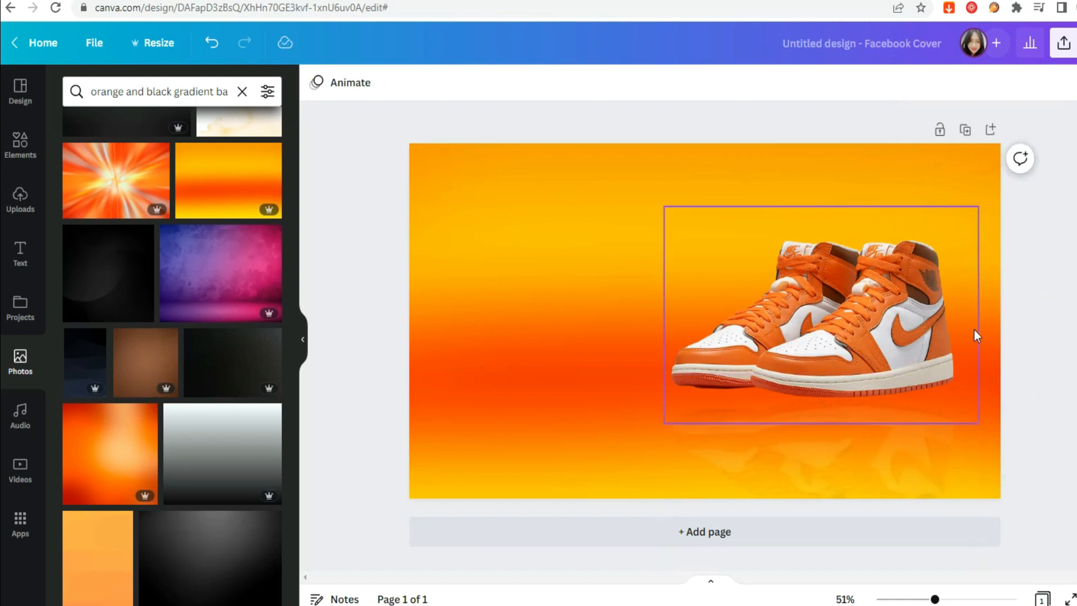
Search the design elements for "shadow".
{"action": "left_click", "coordinate": [17, 144]}
{"action": "left_click", "coordinate": [96, 90]}
{"action": "type", "text": "shadow"}
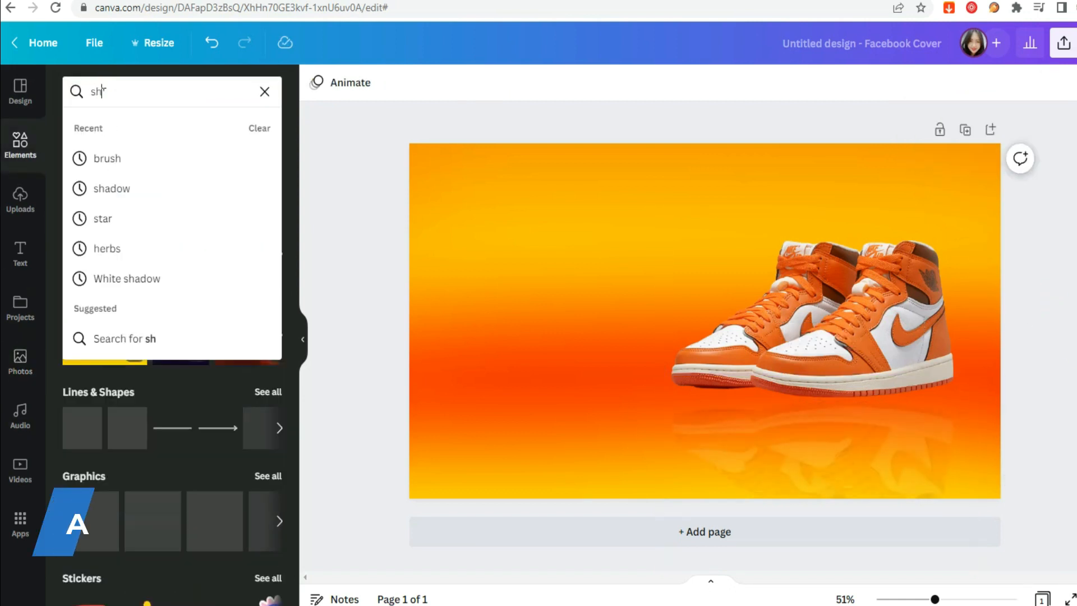
{"action": "key", "text": "Return"}
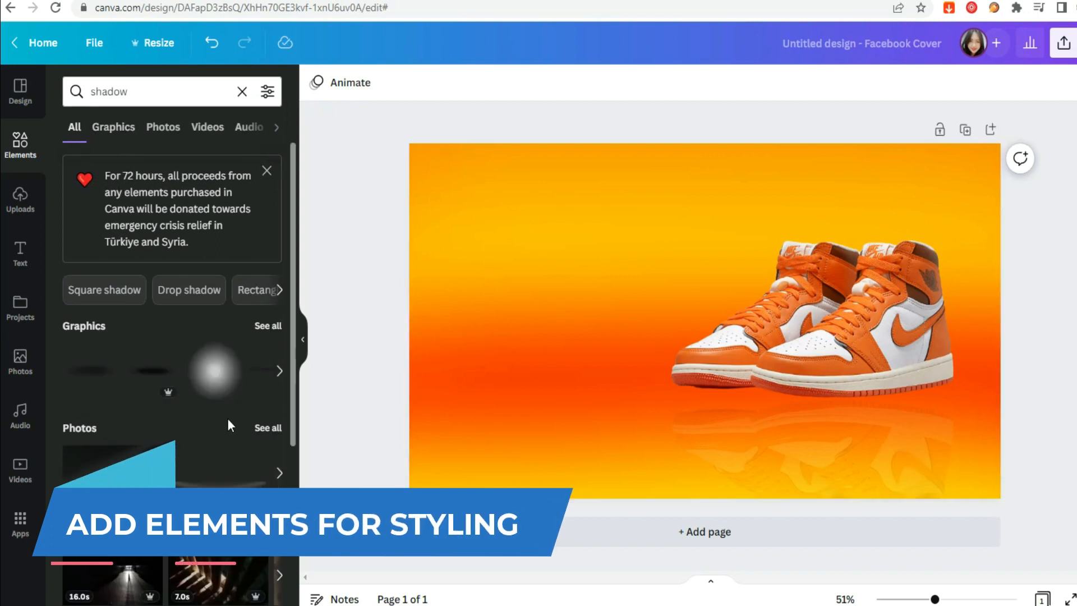
Add the first dark oval shadow graphic, shrink it and place it under the front of the sneakers.
{"action": "scroll", "coordinate": [210, 415], "scroll_direction": "down", "scroll_amount": 4}
{"action": "scroll", "coordinate": [74, 226], "scroll_direction": "up", "scroll_amount": 1}
{"action": "left_click", "coordinate": [74, 225]}
{"action": "left_click_drag", "start_coordinate": [973, 377], "coordinate": [636, 308]}
{"action": "left_click_drag", "start_coordinate": [526, 292], "coordinate": [758, 396]}
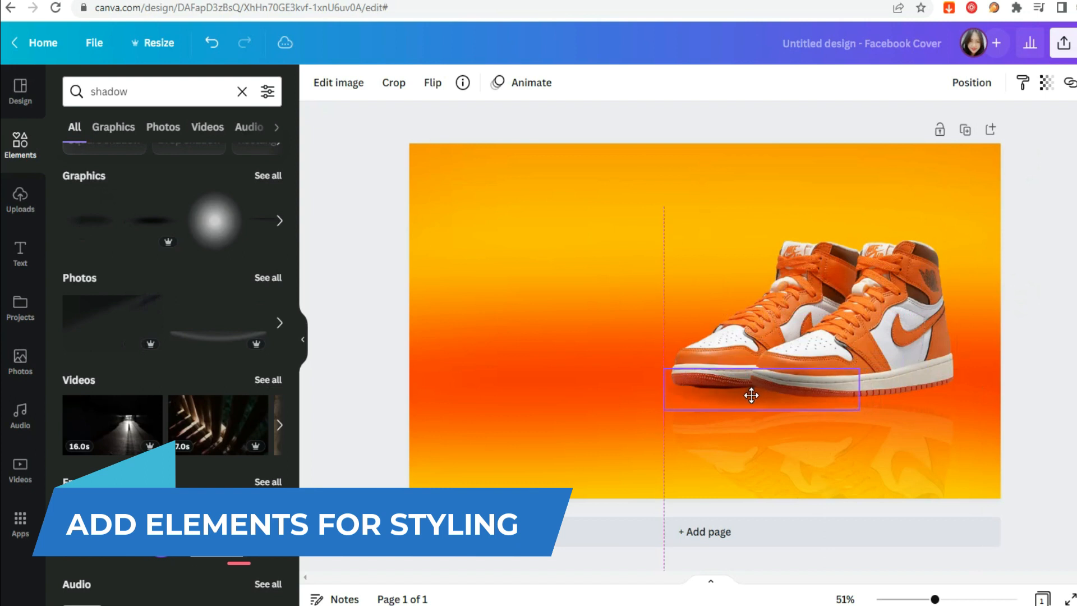
Send the oval shadow backward behind the sneakers, leaving it fully opaque.
{"action": "left_click", "coordinate": [1045, 82]}
{"action": "left_click", "coordinate": [970, 82]}
{"action": "left_click", "coordinate": [914, 125]}
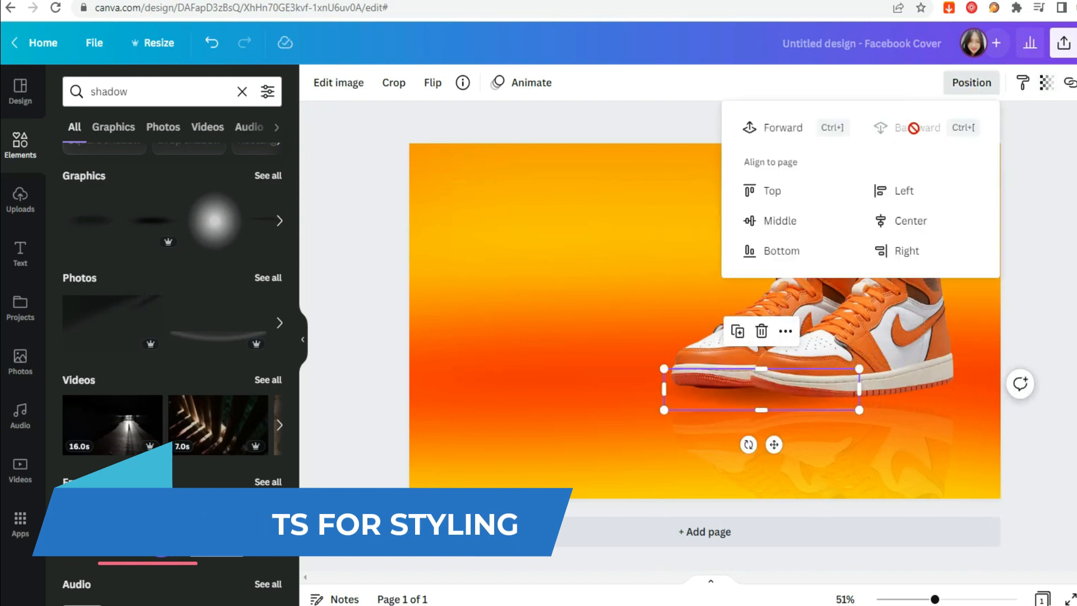
{"action": "left_click", "coordinate": [1045, 83]}
{"action": "mouse_move", "coordinate": [1046, 142]}
{"action": "left_mouse_down"}
{"action": "mouse_move", "coordinate": [1031, 142]}
{"action": "mouse_move", "coordinate": [1046, 144]}
{"action": "left_mouse_up"}
{"action": "left_click", "coordinate": [1069, 331]}
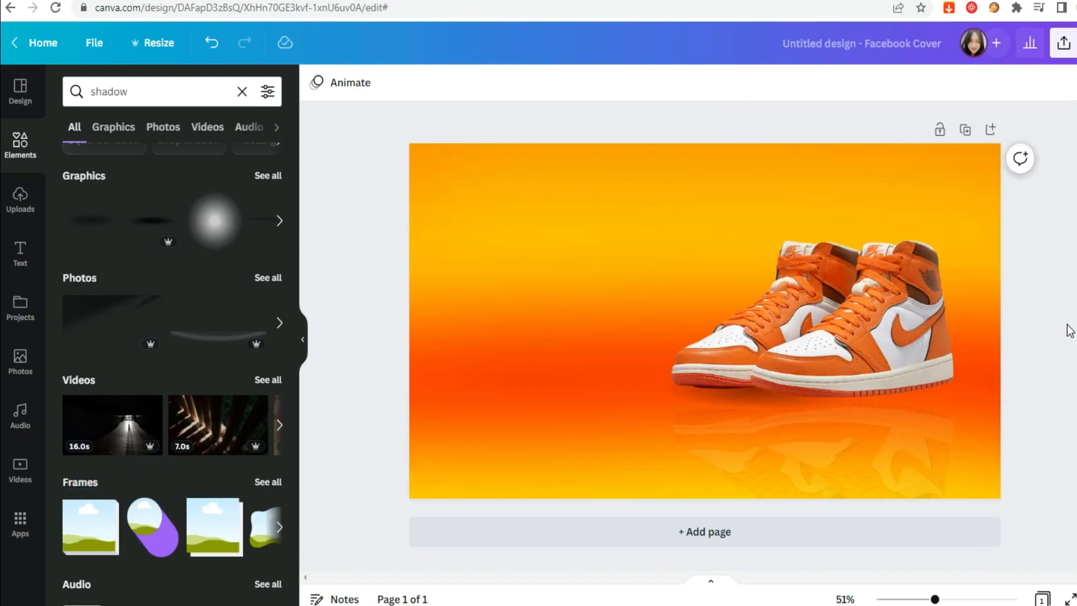
{"action": "left_click_drag", "start_coordinate": [822, 446], "coordinate": [826, 428]}
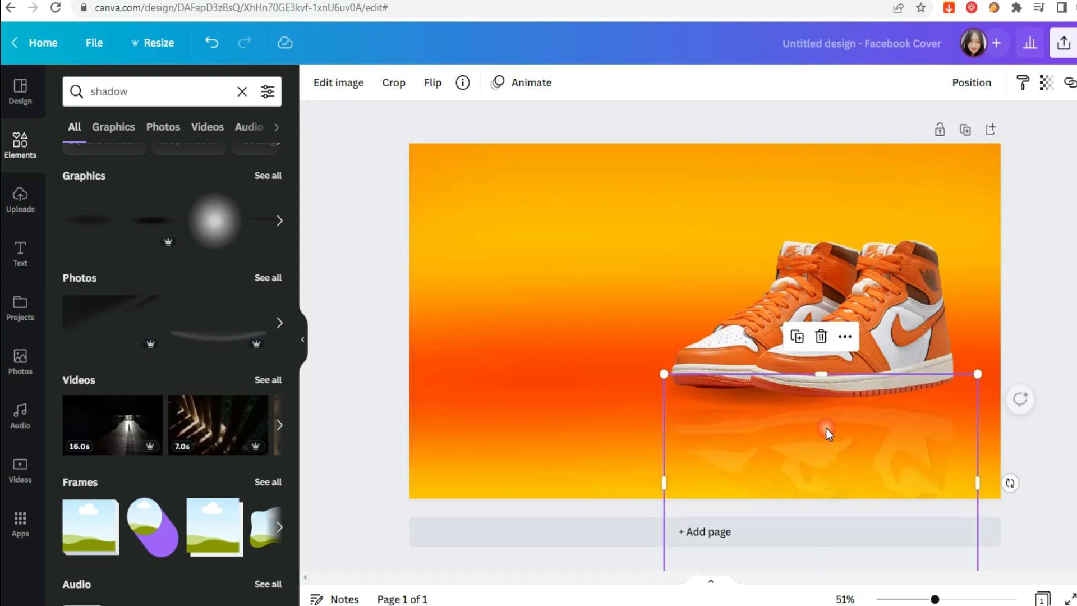
{"action": "left_click", "coordinate": [1042, 293]}
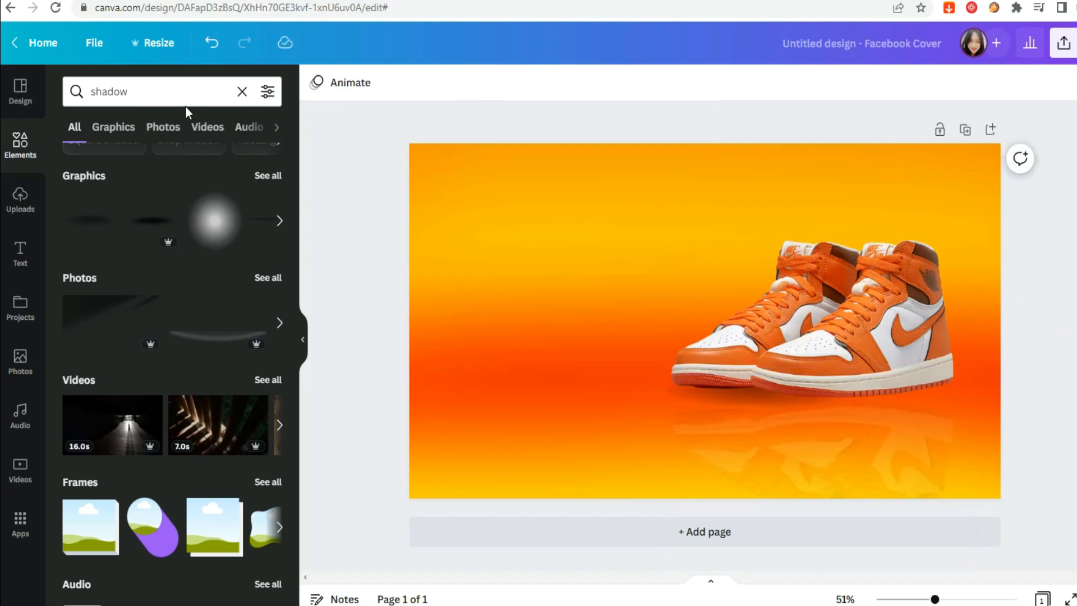
Replace the element search with "black shadow".
{"action": "left_click", "coordinate": [241, 91]}
{"action": "left_click", "coordinate": [171, 90]}
{"action": "type", "text": "black sha"}
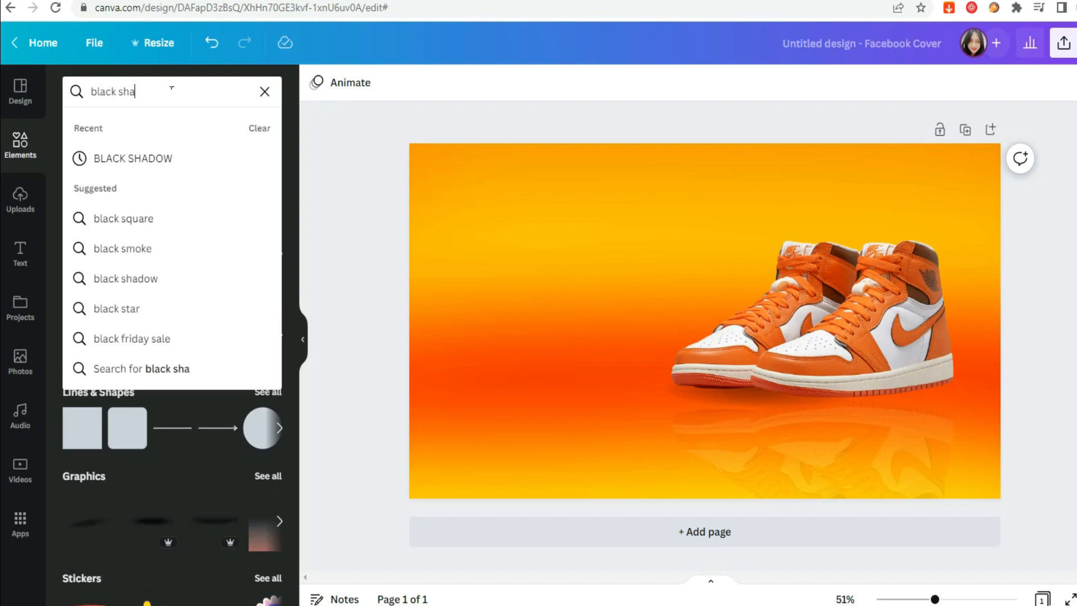
{"action": "type", "text": "dow"}
{"action": "key", "text": "Return"}
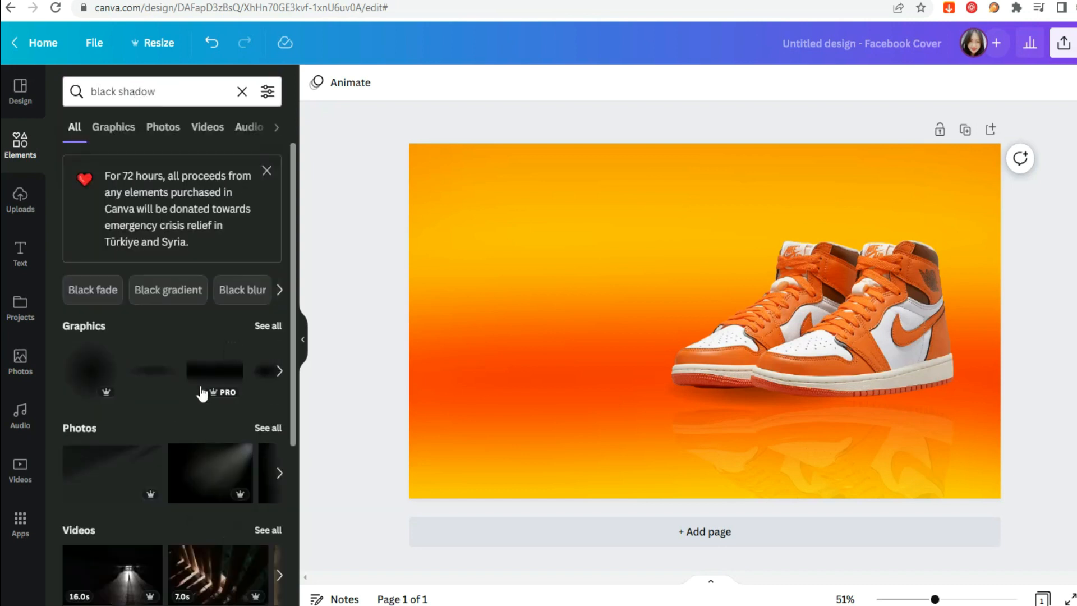
Add the wide black blurred shadow graphic and enlarge it to cover the lower part of the page.
{"action": "left_click", "coordinate": [201, 392]}
{"action": "left_click_drag", "start_coordinate": [705, 322], "coordinate": [632, 497]}
{"action": "left_click_drag", "start_coordinate": [883, 359], "coordinate": [1071, 235]}
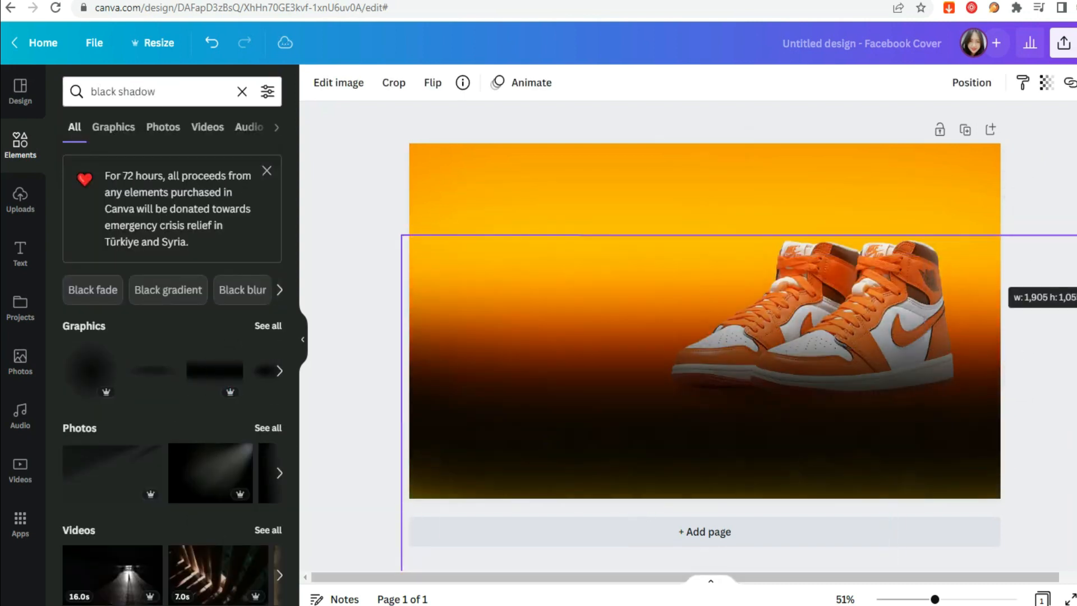
Fade the large black shadow overlay until it only lightly darkens the lower background.
{"action": "left_click", "coordinate": [1046, 83]}
{"action": "left_click_drag", "start_coordinate": [1045, 142], "coordinate": [946, 157]}
{"action": "left_click", "coordinate": [1052, 229]}
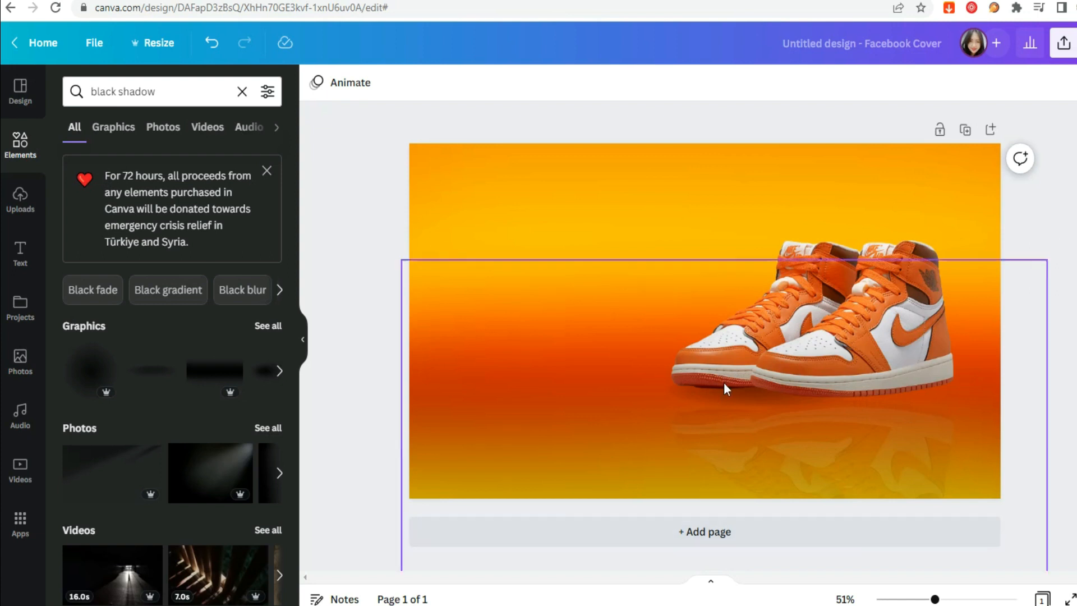
{"action": "left_click", "coordinate": [724, 388]}
{"action": "left_click", "coordinate": [970, 83]}
{"action": "left_click", "coordinate": [1029, 218]}
Place a copy of the thin black shadow under the left shoe and lower the sneakers onto the shadows.
{"action": "left_click", "coordinate": [894, 387]}
{"action": "left_click_drag", "start_coordinate": [900, 388], "coordinate": [738, 388]}
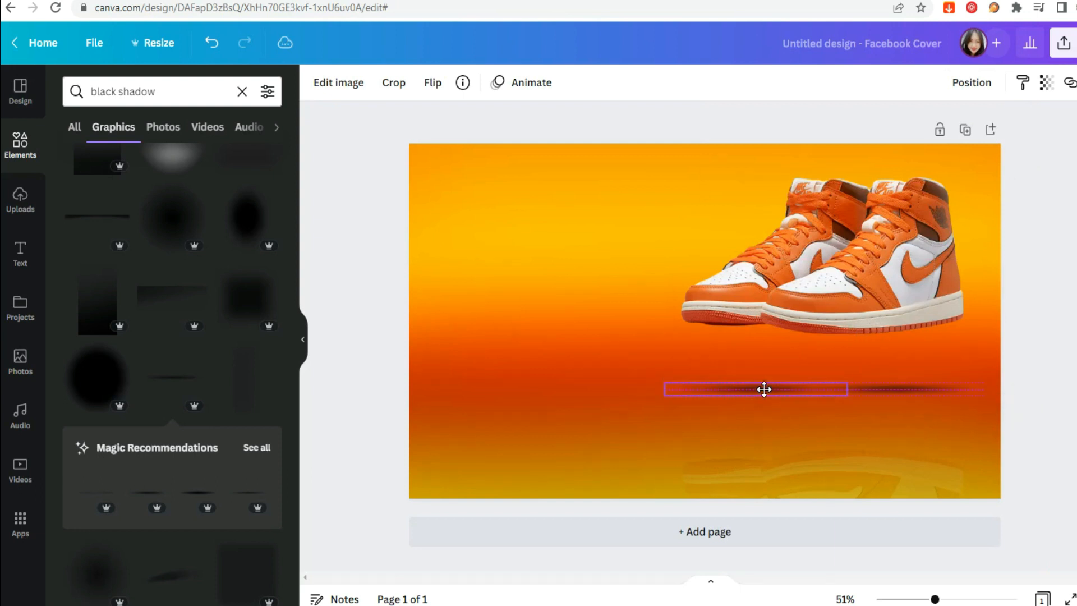
{"action": "left_click_drag", "start_coordinate": [859, 278], "coordinate": [865, 331]}
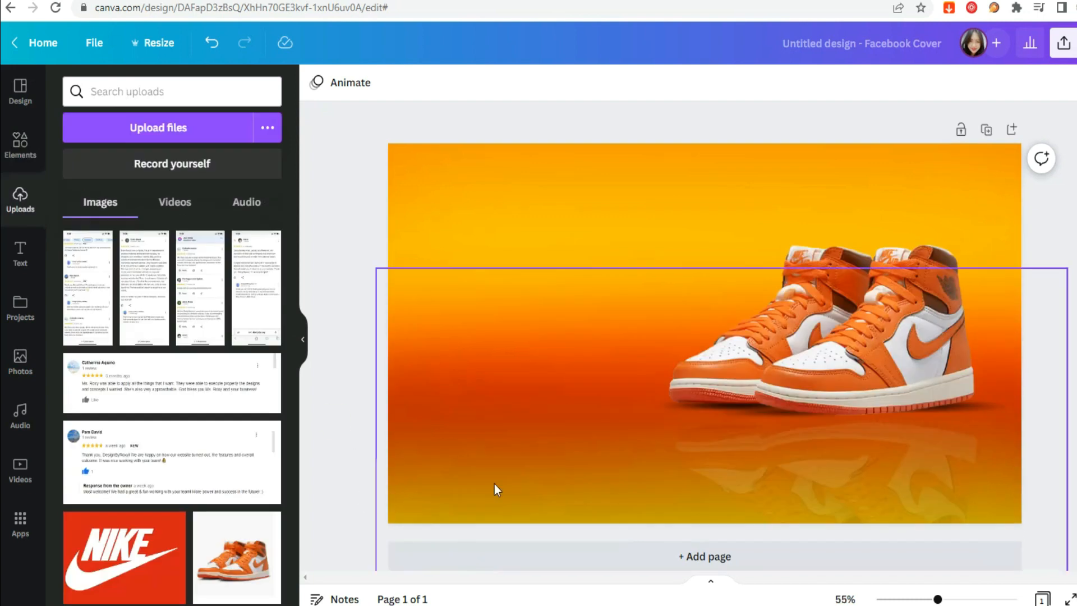
Slightly enlarge the large black shadow overlay and send it backward behind the sneakers.
{"action": "left_click", "coordinate": [494, 484]}
{"action": "left_click", "coordinate": [971, 83]}
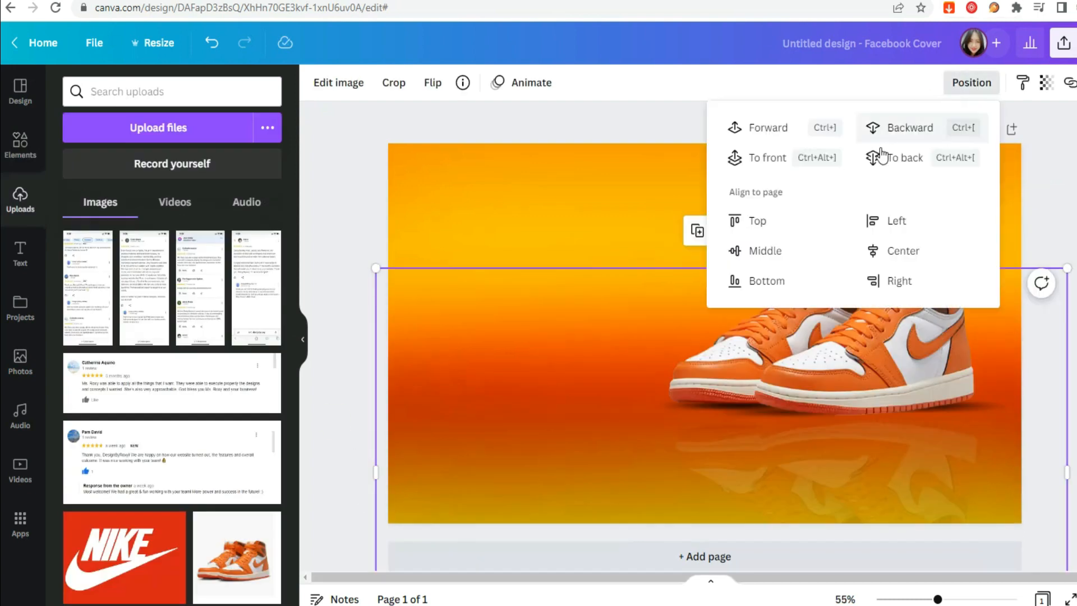
{"action": "left_click_drag", "start_coordinate": [1069, 270], "coordinate": [1073, 267]}
{"action": "left_click", "coordinate": [964, 89]}
{"action": "left_click", "coordinate": [921, 128]}
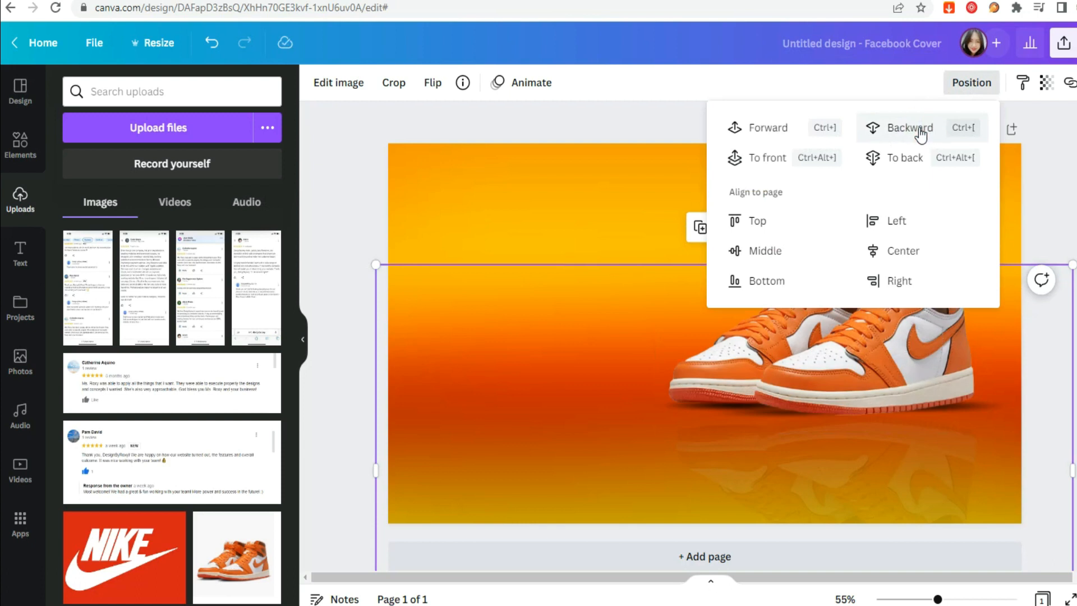
{"action": "key", "text": "ctrl+d"}
{"action": "left_click", "coordinate": [909, 146]}
{"action": "left_click", "coordinate": [1033, 209]}
{"action": "left_click", "coordinate": [467, 348]}
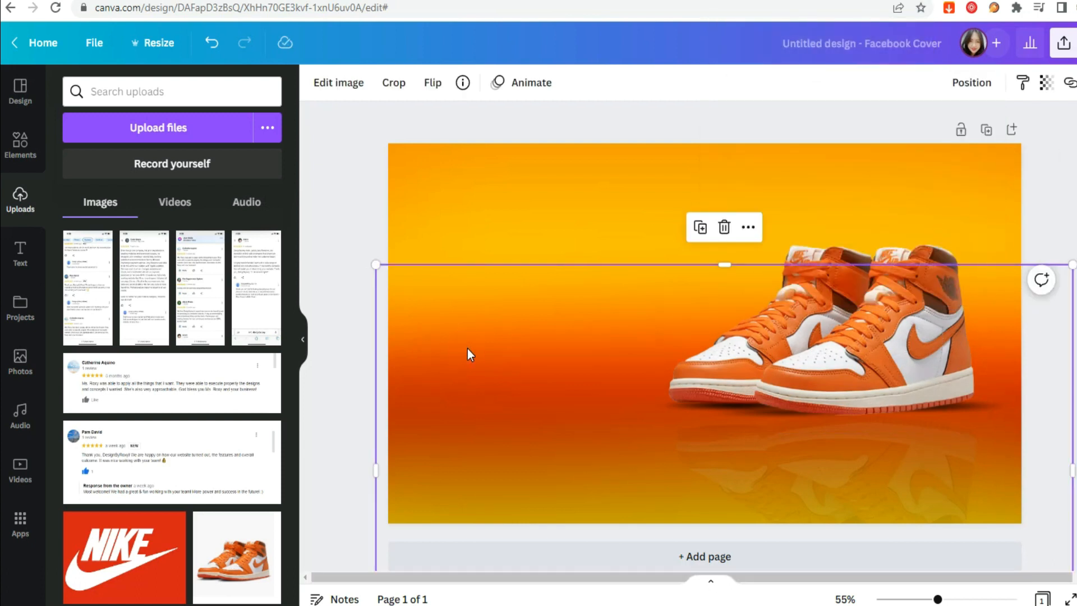
Duplicate the large black overlay to deepen the darkening, and send the copy backward.
{"action": "key", "text": "ctrl+d"}
{"action": "left_click_drag", "start_coordinate": [472, 353], "coordinate": [470, 353]}
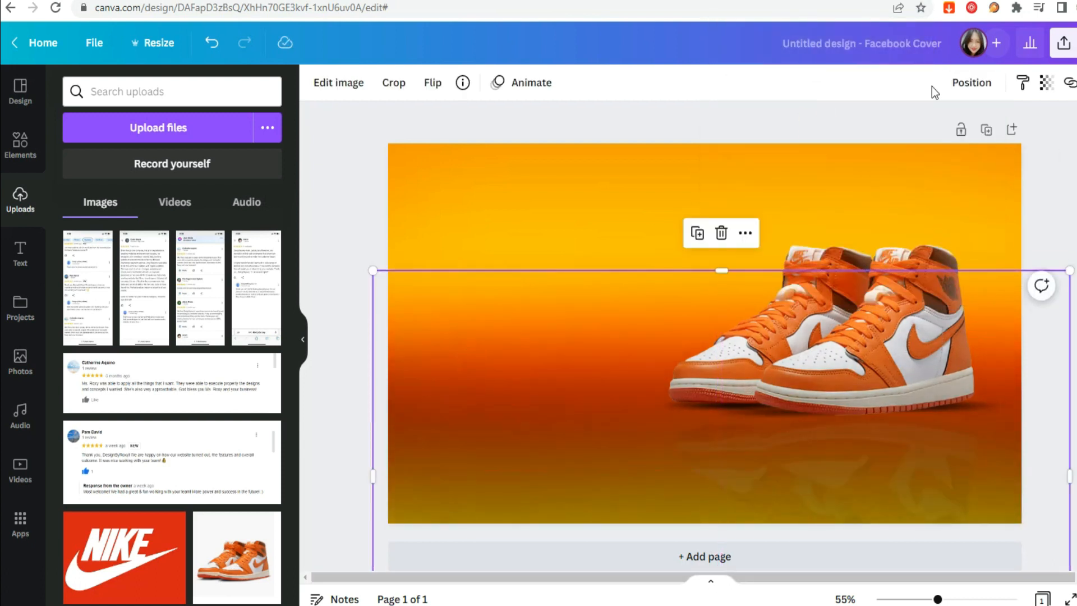
{"action": "left_click", "coordinate": [966, 84]}
{"action": "left_click", "coordinate": [920, 127]}
{"action": "left_click", "coordinate": [1065, 212]}
{"action": "left_click", "coordinate": [1054, 216]}
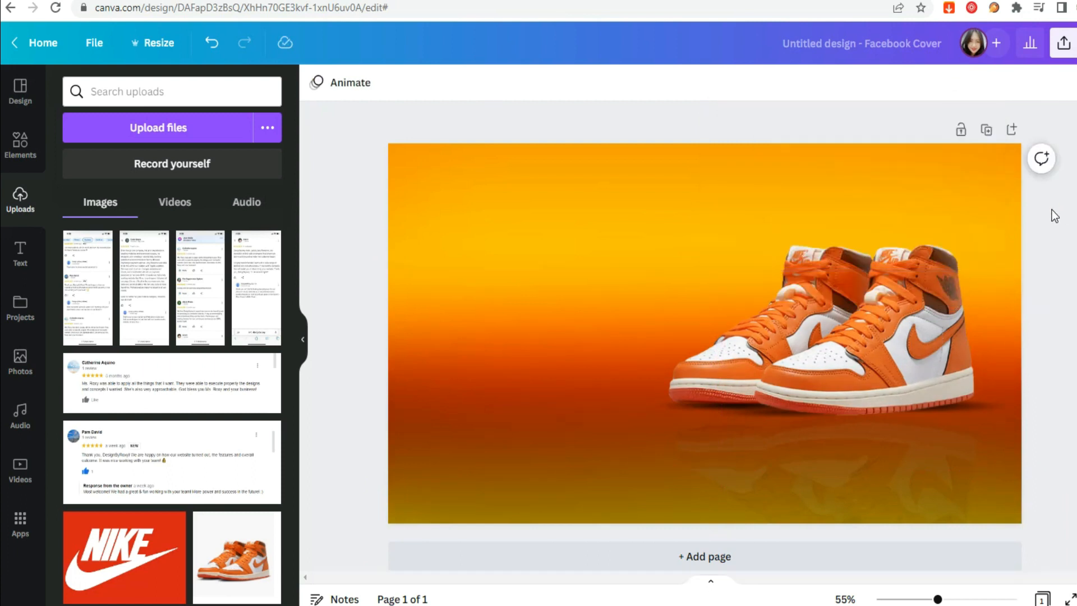
Select the sneakers together with their shadows, reflection and overlays, and move them slightly down.
{"action": "left_click_drag", "start_coordinate": [1033, 463], "coordinate": [741, 352]}
{"action": "left_click_drag", "start_coordinate": [809, 330], "coordinate": [812, 340]}
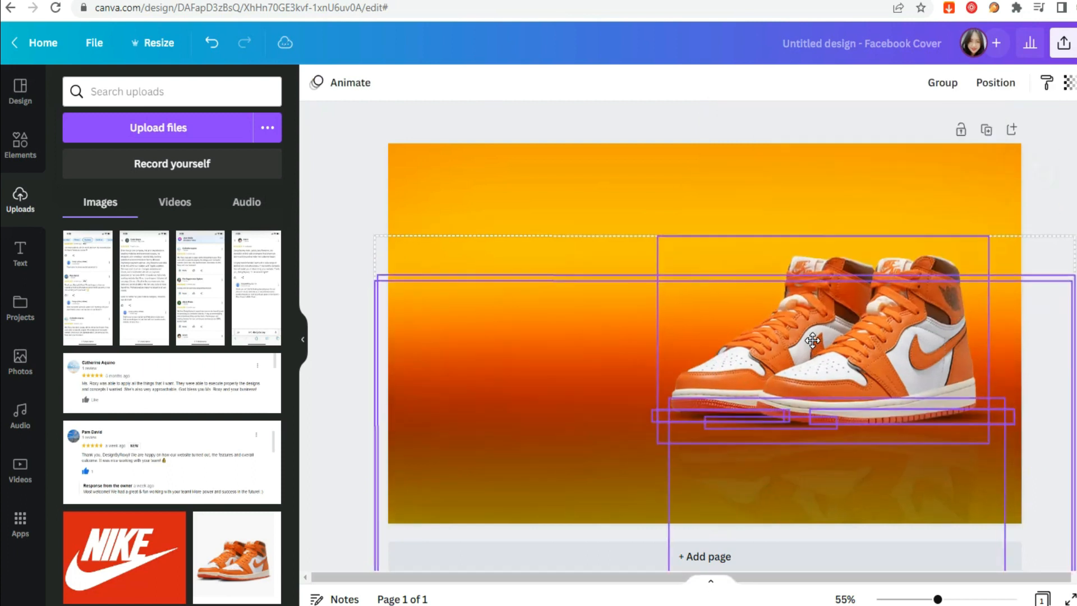
{"action": "left_click", "coordinate": [1074, 168]}
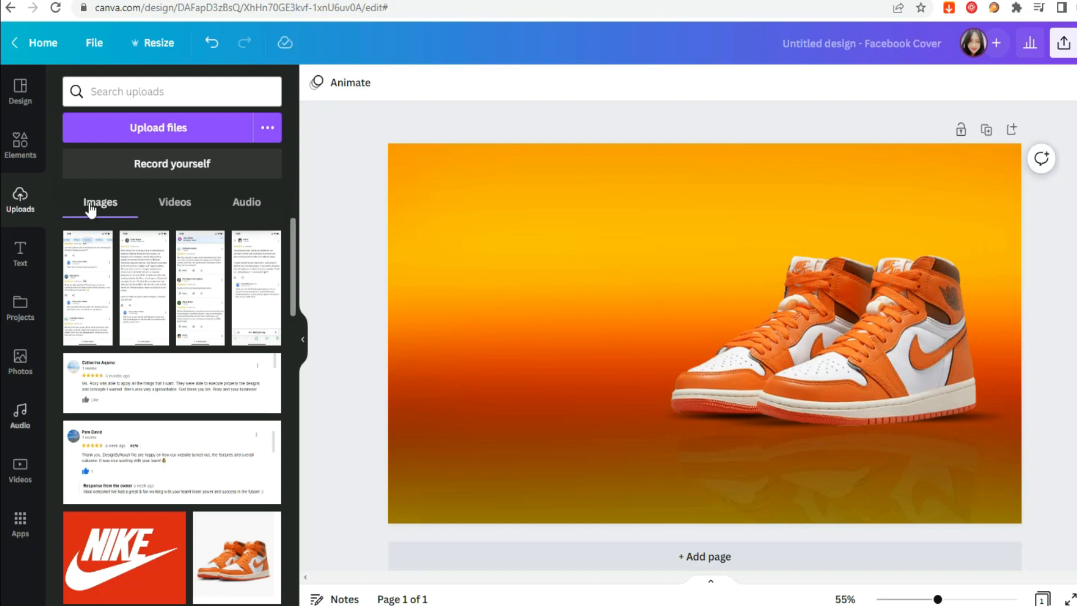
Add a heading text box to the banner and set its font to Futura-Heavy.
{"action": "left_click", "coordinate": [21, 257]}
{"action": "left_click", "coordinate": [132, 335]}
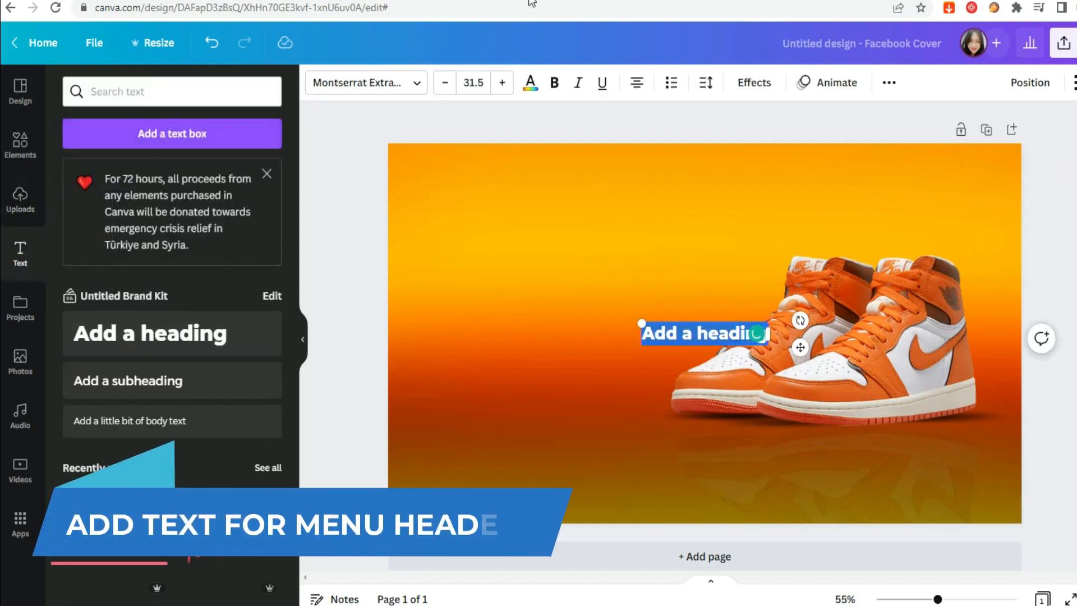
{"action": "left_click", "coordinate": [392, 82]}
{"action": "scroll", "coordinate": [221, 281], "scroll_direction": "down", "scroll_amount": 5}
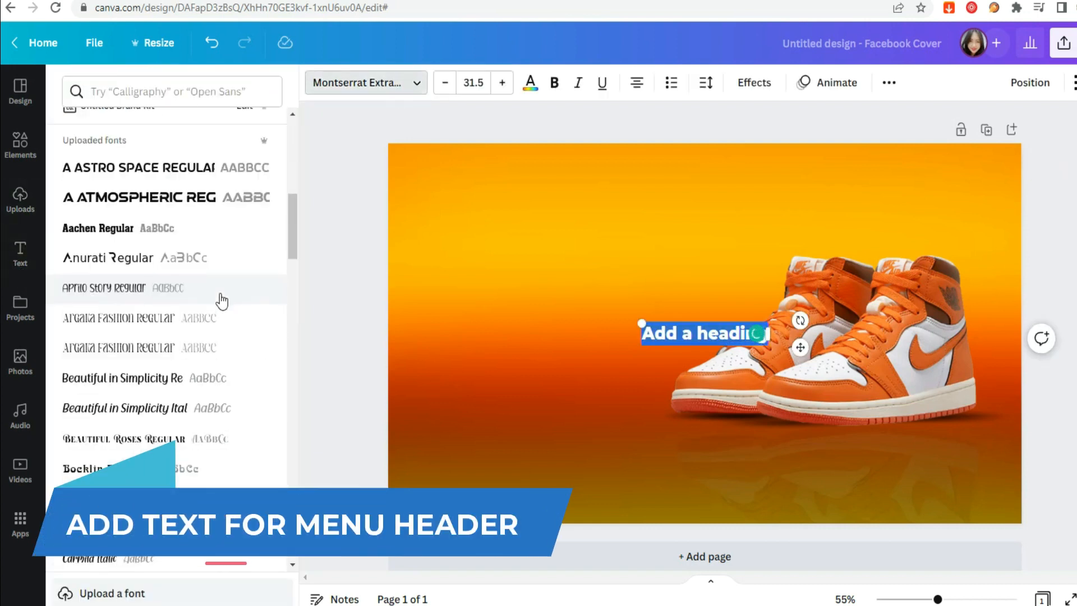
{"action": "scroll", "coordinate": [222, 280], "scroll_direction": "down", "scroll_amount": 10}
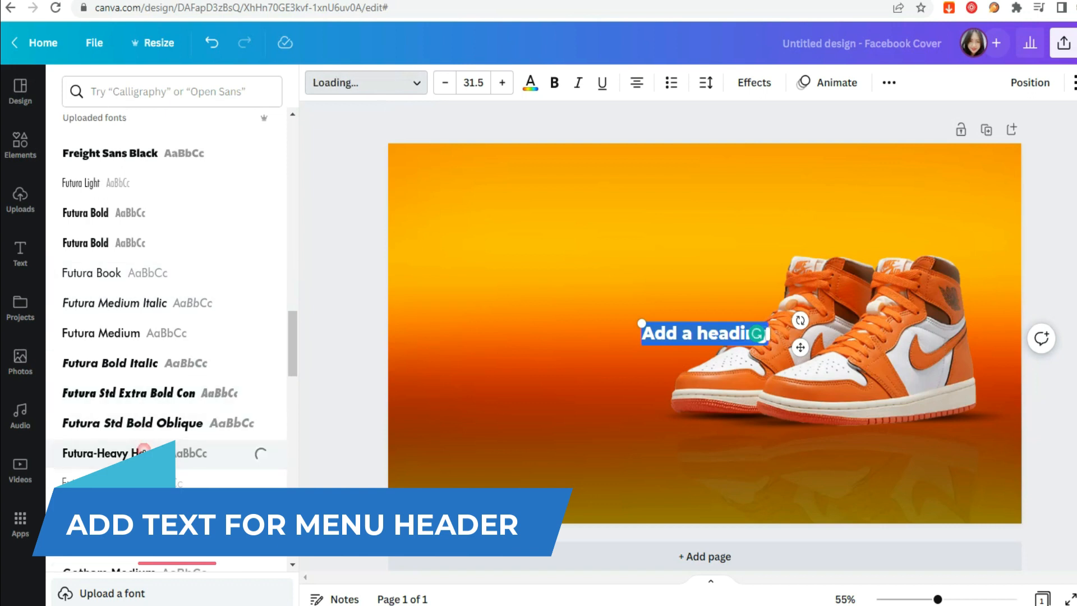
{"action": "left_click", "coordinate": [219, 453]}
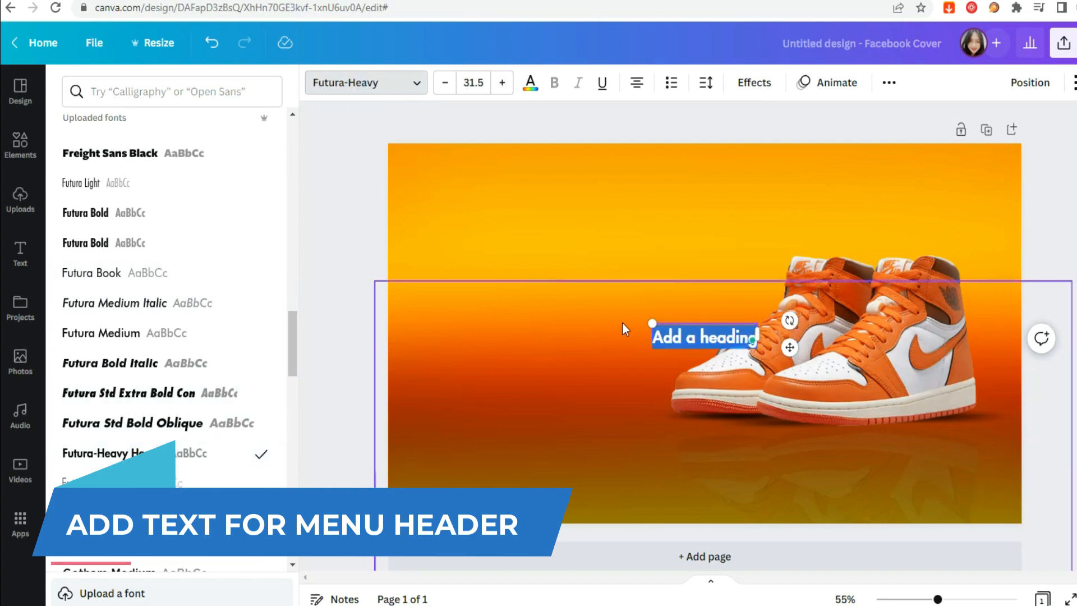
Enter "Home" as the text and place it as a menu label along the banner's upper edge.
{"action": "type", "text": "Home"}
{"action": "left_click_drag", "start_coordinate": [682, 341], "coordinate": [640, 184]}
{"action": "left_click_drag", "start_coordinate": [652, 187], "coordinate": [643, 181]}
Widen the letter spacing of "Home" and place a copy beside it for the "About" label.
{"action": "left_click", "coordinate": [706, 83]}
{"action": "left_click_drag", "start_coordinate": [750, 149], "coordinate": [763, 149]}
{"action": "left_click", "coordinate": [644, 150]}
{"action": "left_click_drag", "start_coordinate": [627, 178], "coordinate": [695, 177]}
Colour the "Home" and "About" labels dark brown using the sneaker's photo colours.
{"action": "left_click", "coordinate": [634, 176]}
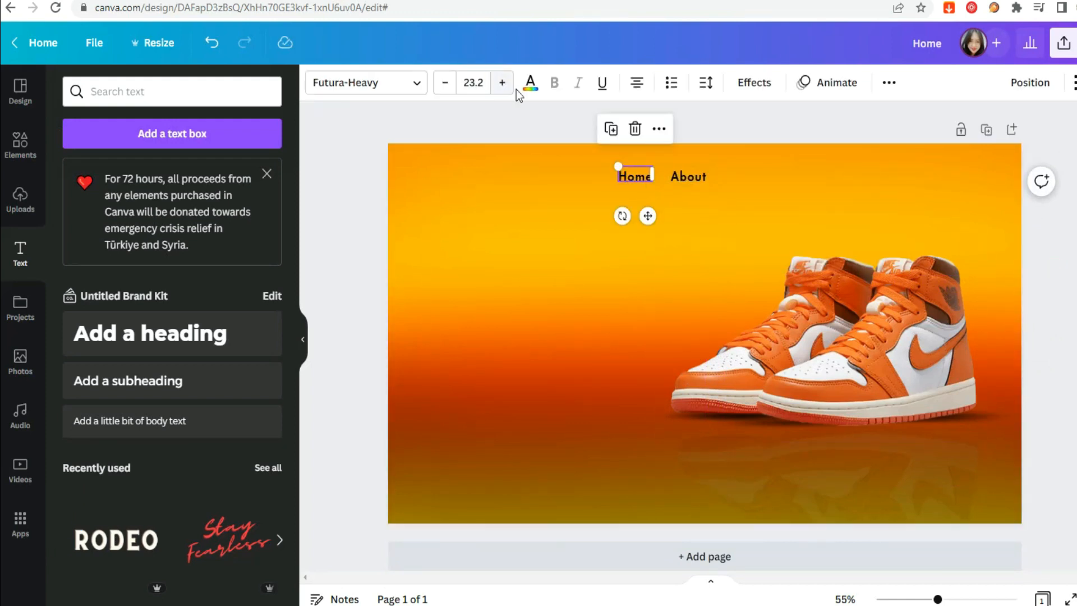
{"action": "left_click", "coordinate": [529, 82]}
{"action": "scroll", "coordinate": [263, 262], "scroll_direction": "down", "scroll_amount": 15}
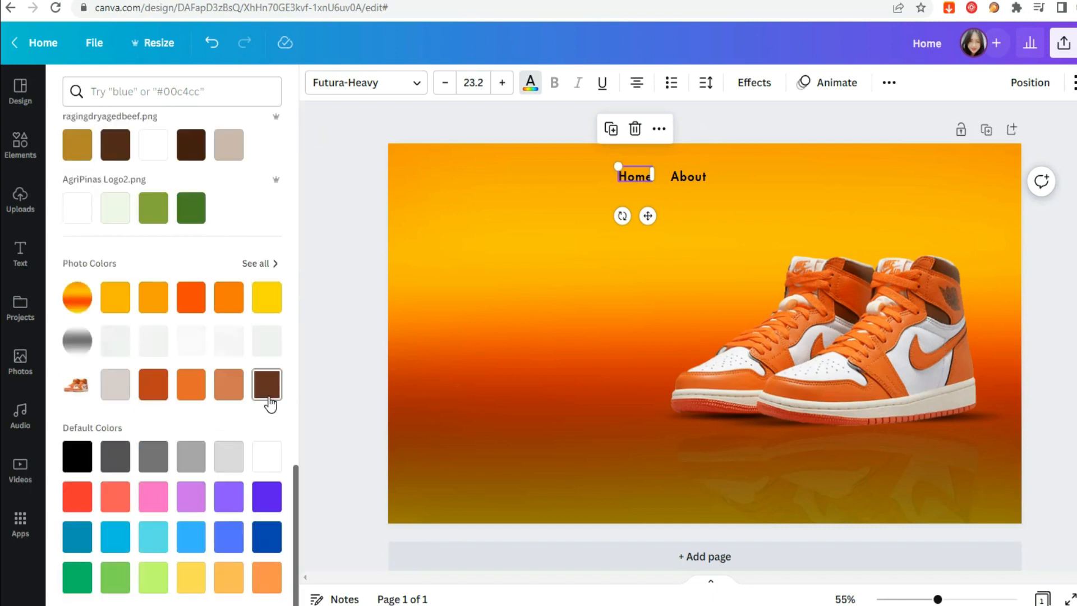
{"action": "left_click", "coordinate": [268, 387]}
{"action": "left_click", "coordinate": [688, 176]}
{"action": "left_click", "coordinate": [270, 388]}
{"action": "left_click", "coordinate": [530, 82]}
Extend the menu row with copies of the brown label reading "Shop" and "Contact".
{"action": "left_click_drag", "start_coordinate": [700, 216], "coordinate": [761, 225]}
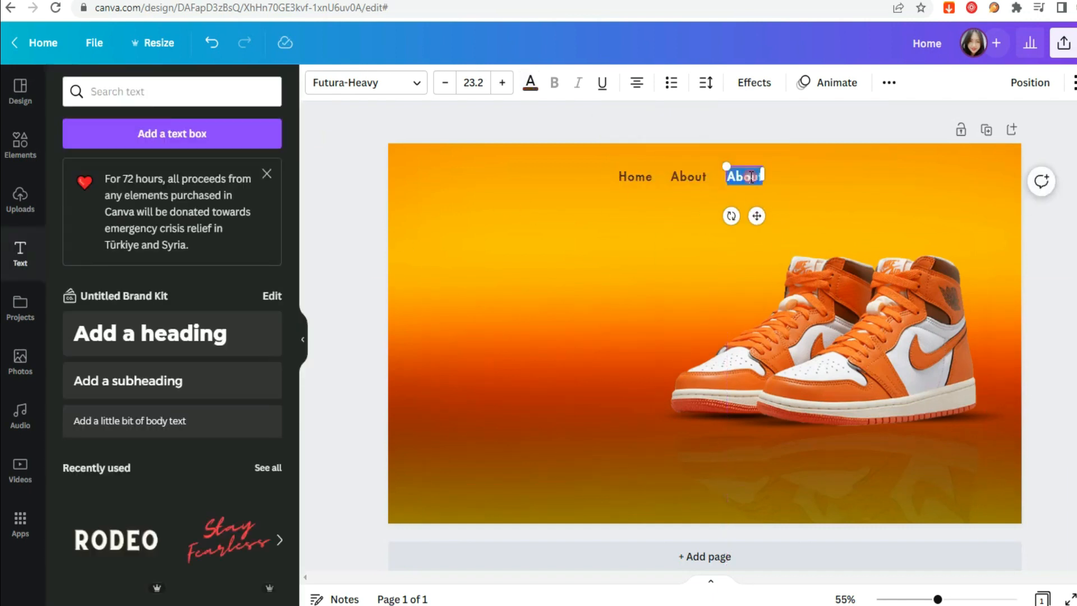
{"action": "left_click_drag", "start_coordinate": [756, 216], "coordinate": [800, 216]}
{"action": "double_click", "coordinate": [790, 178]}
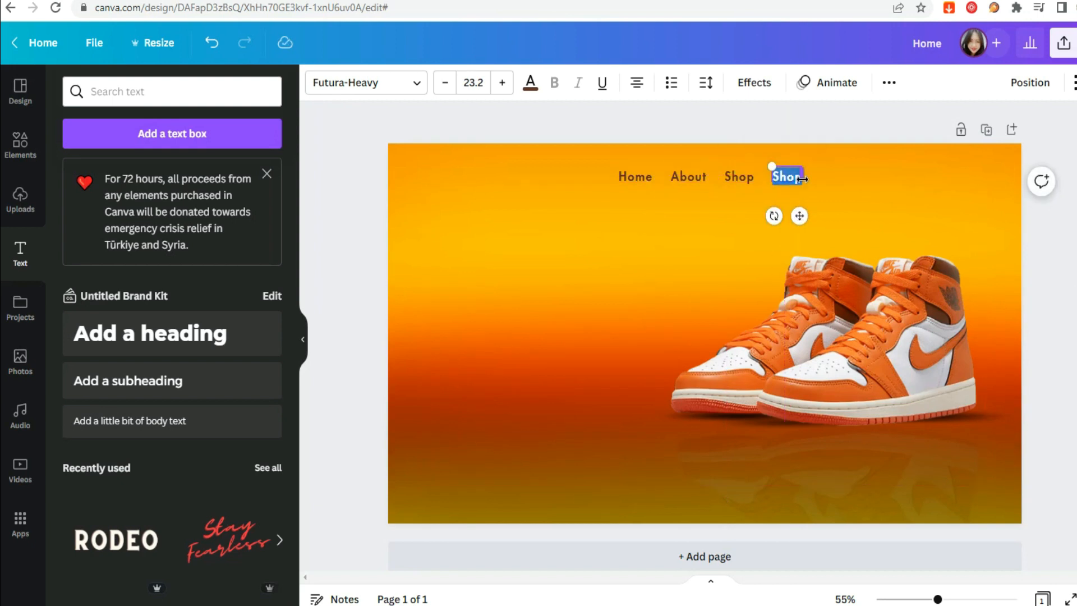
{"action": "type", "text": "Contact"}
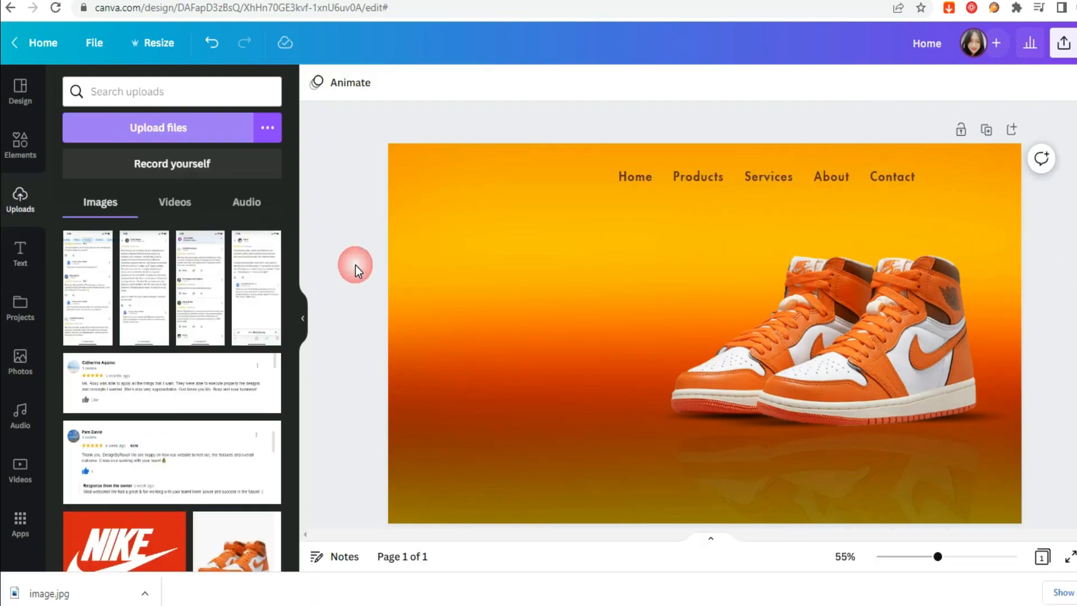
Add the uploaded white Nike swoosh image to the banner and remove its black background.
{"action": "left_click", "coordinate": [117, 298]}
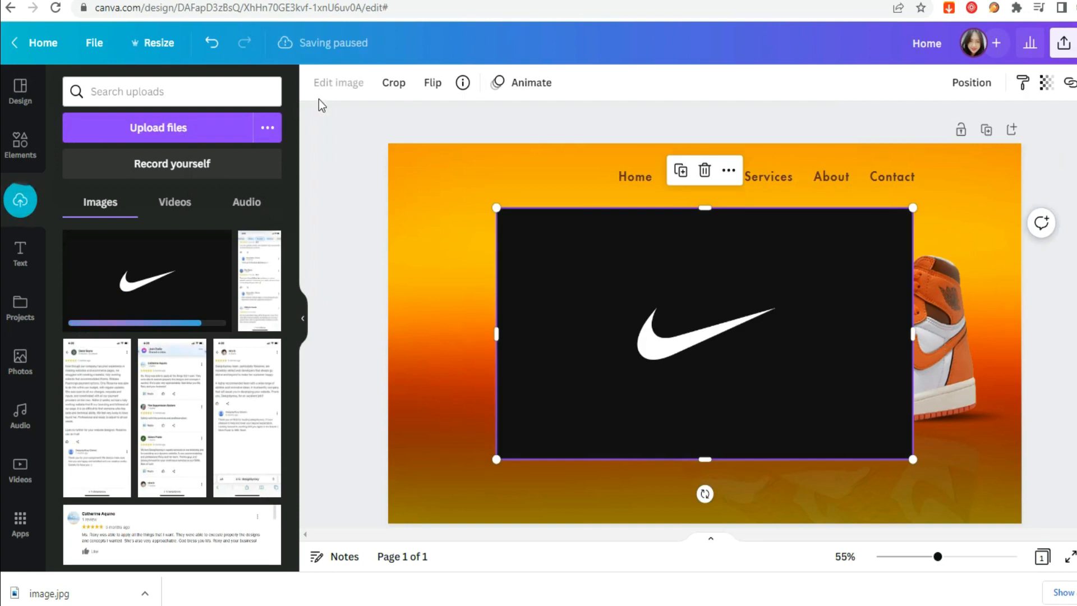
{"action": "left_click", "coordinate": [340, 84]}
{"action": "left_click", "coordinate": [100, 259]}
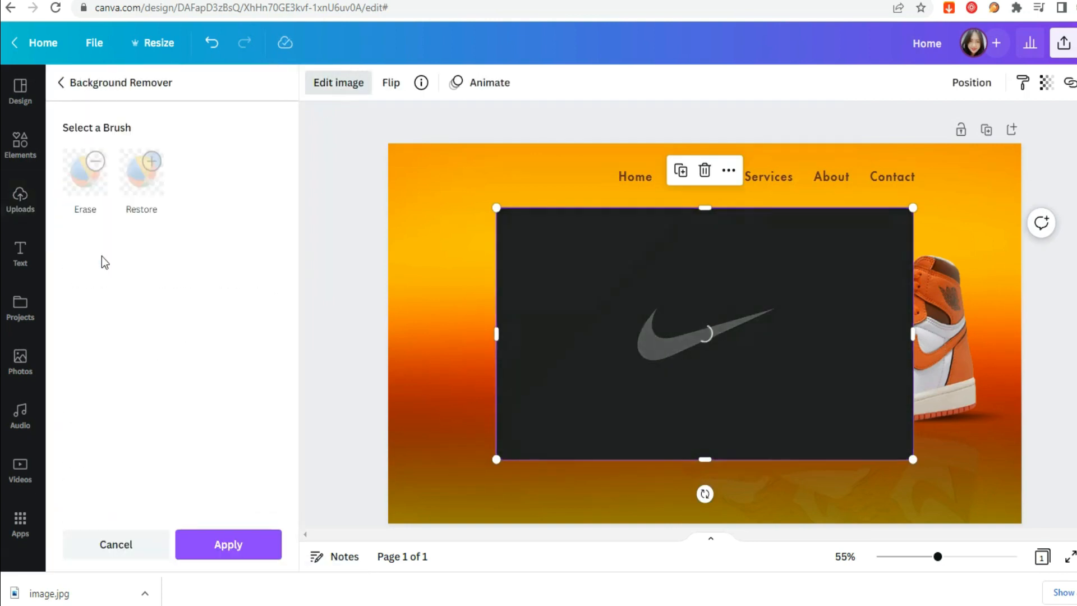
{"action": "left_click", "coordinate": [274, 544]}
Crop the swoosh image on all four sides close to the logo.
{"action": "left_click_drag", "start_coordinate": [704, 459], "coordinate": [705, 390]}
{"action": "left_click_drag", "start_coordinate": [705, 207], "coordinate": [705, 267]}
{"action": "left_click_drag", "start_coordinate": [496, 329], "coordinate": [603, 329]}
{"action": "left_click_drag", "start_coordinate": [913, 329], "coordinate": [793, 329]}
Scale down the swoosh logo and place it in the banner's upper-left corner, level with the menu.
{"action": "left_click_drag", "start_coordinate": [654, 320], "coordinate": [454, 199]}
{"action": "left_click_drag", "start_coordinate": [577, 247], "coordinate": [500, 204]}
{"action": "mouse_move", "coordinate": [444, 184]}
{"action": "left_mouse_down"}
{"action": "mouse_move", "coordinate": [453, 200]}
{"action": "mouse_move", "coordinate": [497, 207]}
{"action": "mouse_move", "coordinate": [458, 177]}
{"action": "left_mouse_up"}
{"action": "left_click", "coordinate": [355, 237]}
{"action": "left_click", "coordinate": [444, 201]}
{"action": "left_click_drag", "start_coordinate": [503, 208], "coordinate": [513, 214]}
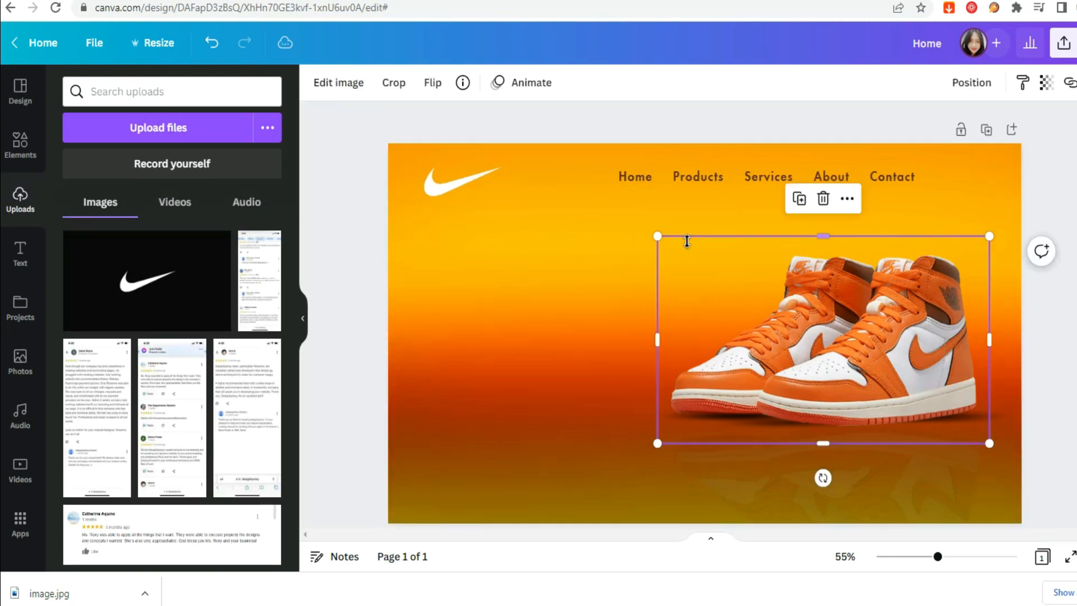
Shift the whole row of menu labels left and colour the labels white.
{"action": "left_click", "coordinate": [687, 247]}
{"action": "left_click", "coordinate": [930, 119]}
{"action": "left_click_drag", "start_coordinate": [764, 178], "coordinate": [701, 178]}
{"action": "left_click", "coordinate": [530, 83]}
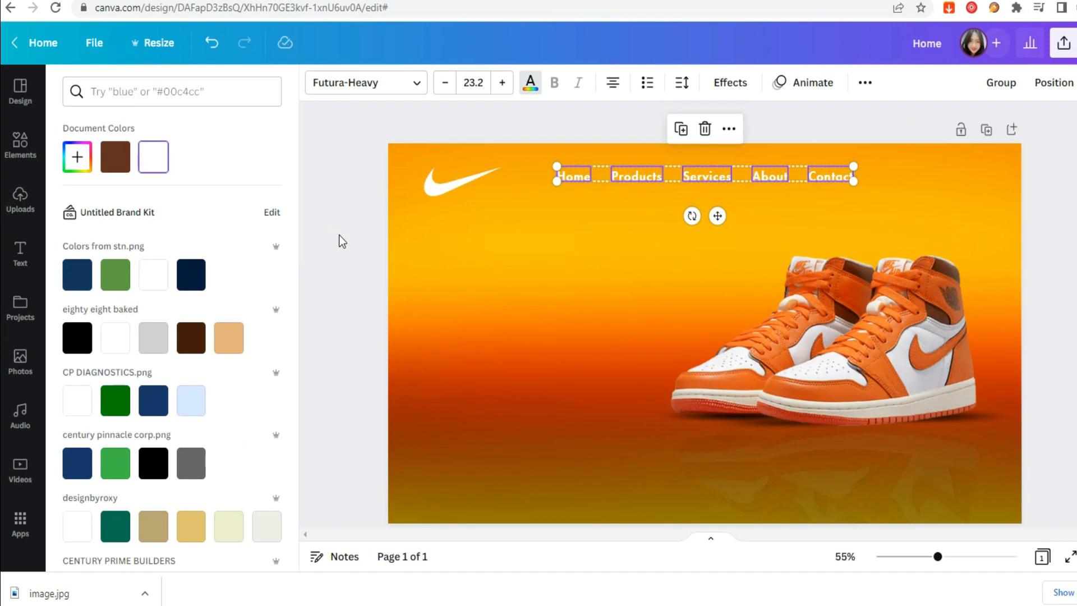
{"action": "left_click", "coordinate": [336, 233]}
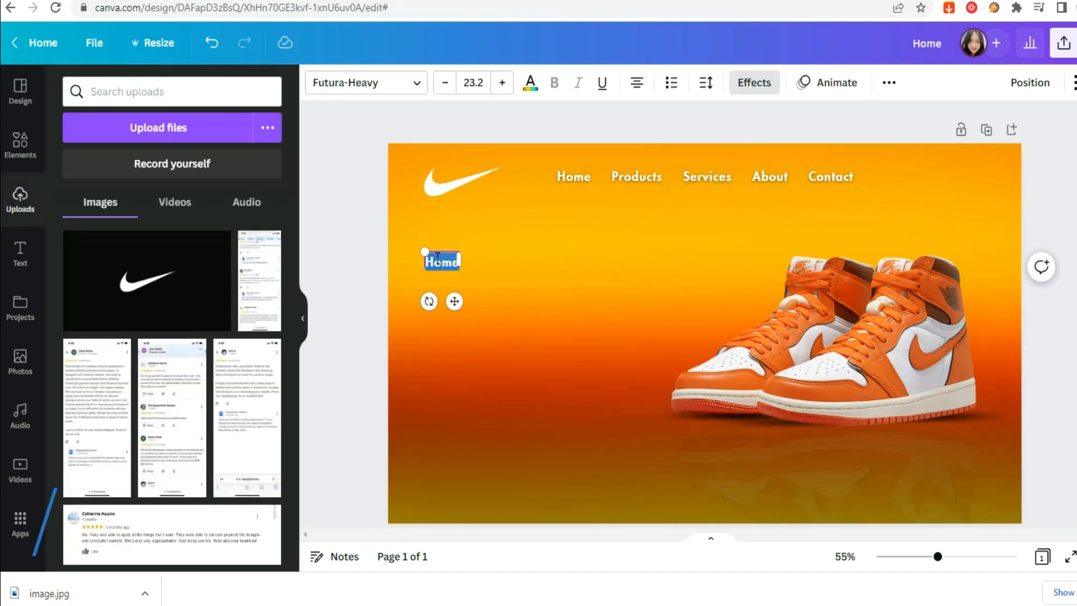
Enter "AIR JORJAN RETRO HIGH OG" in the text copy below the logo and left-align it.
{"action": "type", "text": "AIR JORJAN RETRO HIGH O"}
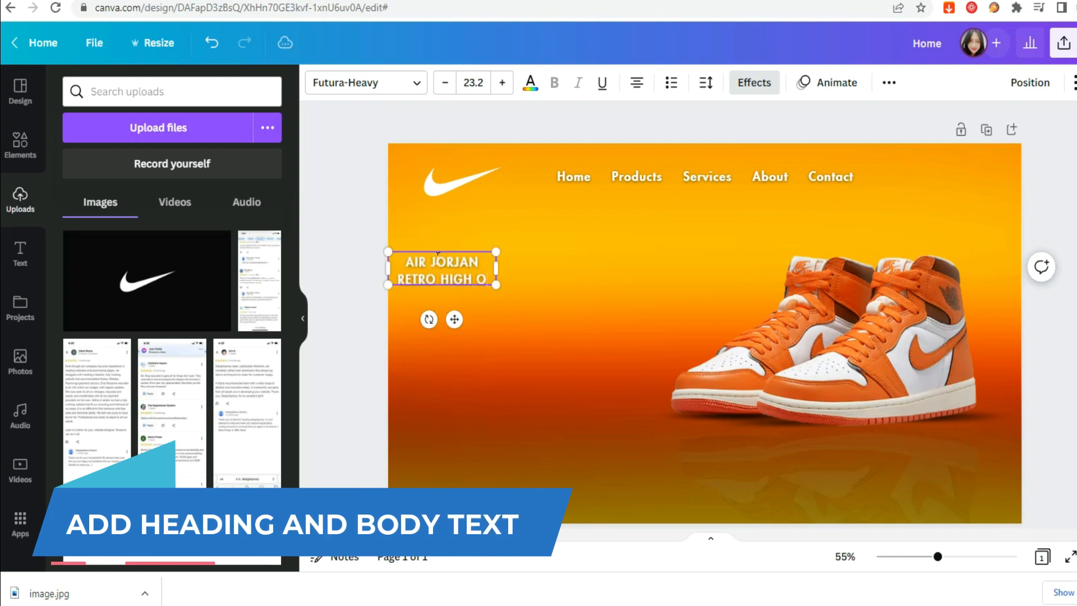
{"action": "left_click_drag", "start_coordinate": [456, 273], "coordinate": [483, 281]}
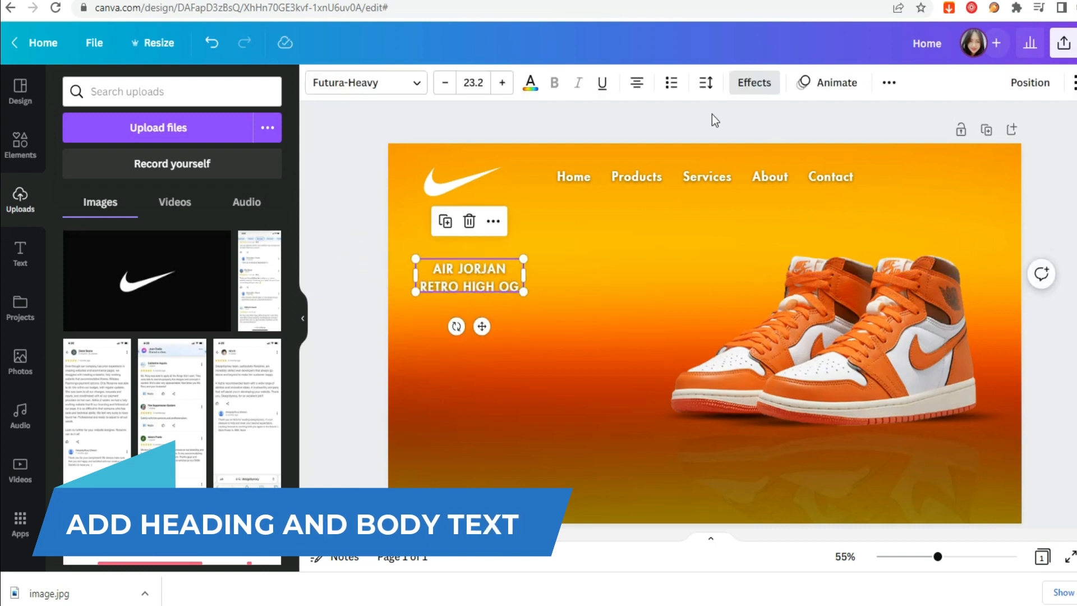
{"action": "left_click", "coordinate": [637, 88]}
{"action": "mouse_move", "coordinate": [588, 268]}
{"action": "left_mouse_down"}
{"action": "mouse_move", "coordinate": [722, 267]}
{"action": "mouse_move", "coordinate": [588, 269]}
{"action": "left_mouse_up"}
{"action": "left_click", "coordinate": [597, 267]}
{"action": "left_click", "coordinate": [490, 265]}
Change the heading's font to the bold italic Futura and adjust its position.
{"action": "left_click", "coordinate": [420, 93]}
{"action": "left_click", "coordinate": [137, 207]}
{"action": "left_click", "coordinate": [135, 177]}
{"action": "mouse_move", "coordinate": [616, 279]}
{"action": "left_mouse_down"}
{"action": "mouse_move", "coordinate": [746, 297]}
{"action": "mouse_move", "coordinate": [548, 274]}
{"action": "mouse_move", "coordinate": [619, 287]}
{"action": "left_mouse_up"}
Tighten the heading's line spacing and enlarge it to size 53.2 beside the sneakers.
{"action": "left_click", "coordinate": [705, 84]}
{"action": "left_click_drag", "start_coordinate": [791, 191], "coordinate": [764, 192]}
{"action": "left_click", "coordinate": [357, 270]}
{"action": "left_click_drag", "start_coordinate": [619, 307], "coordinate": [696, 325]}
{"action": "left_click_drag", "start_coordinate": [615, 281], "coordinate": [621, 279]}
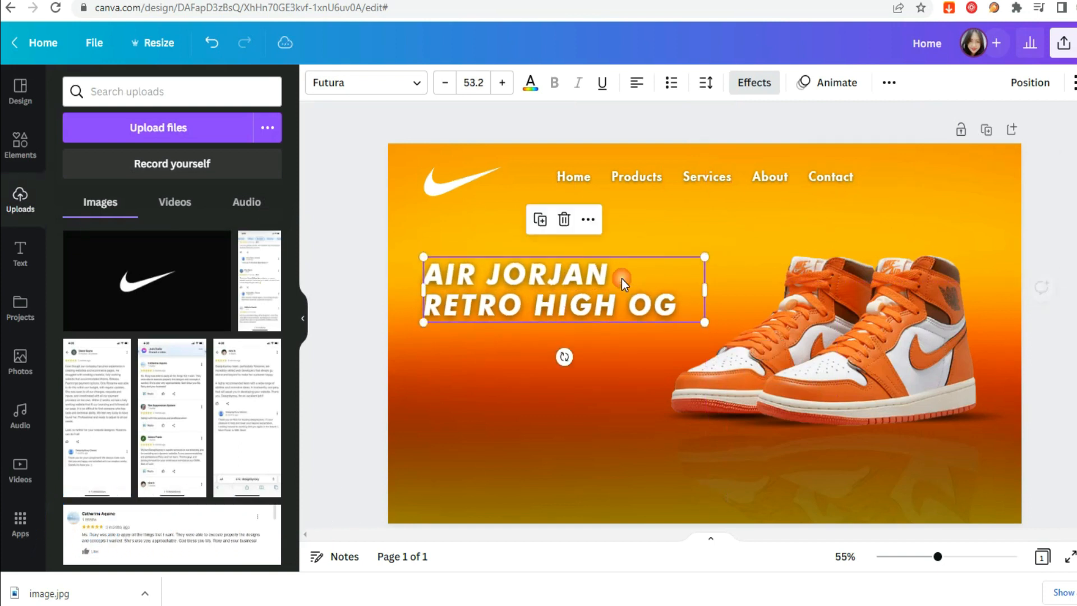
Place a copy of the heading below the original and replace its text with "WOMEN'S SHOES COLLECTION".
{"action": "left_click", "coordinate": [590, 305]}
{"action": "key", "text": "ctrl+d"}
{"action": "left_click_drag", "start_coordinate": [496, 299], "coordinate": [484, 411]}
{"action": "double_click", "coordinate": [484, 411]}
{"action": "key", "text": "ctrl+a"}
{"action": "type", "text": "W"}
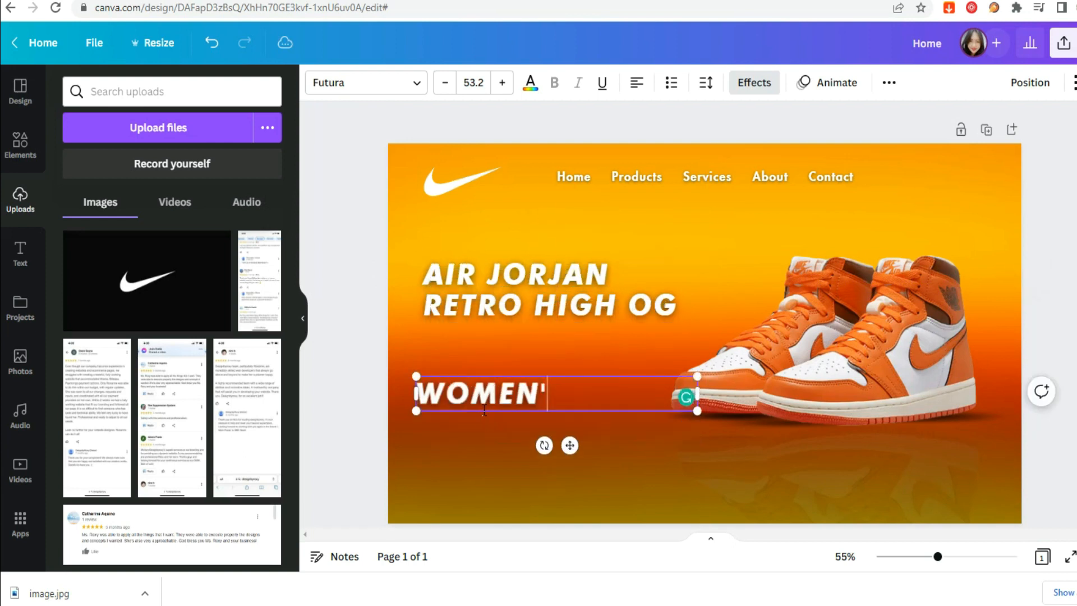
{"action": "left_click", "coordinate": [373, 332]}
Apply the Hollow effect to "WOMEN'S SHOES COLLECTION", make it smaller and move it up to the heading.
{"action": "left_click", "coordinate": [500, 410]}
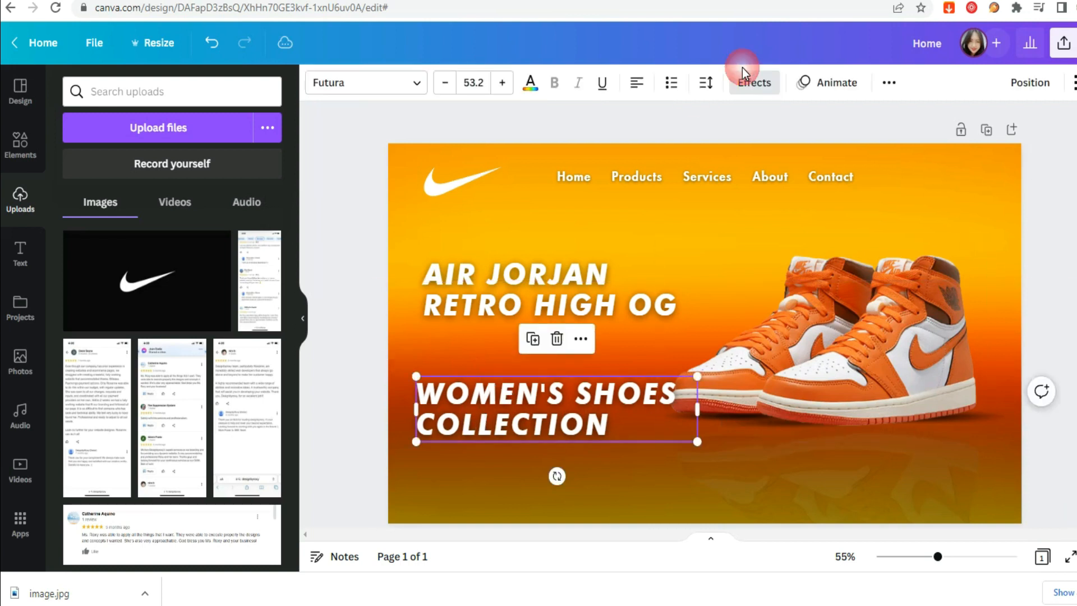
{"action": "left_click", "coordinate": [754, 82]}
{"action": "left_click", "coordinate": [101, 312]}
{"action": "left_click_drag", "start_coordinate": [706, 413], "coordinate": [622, 391]}
{"action": "left_click_drag", "start_coordinate": [534, 425], "coordinate": [570, 312]}
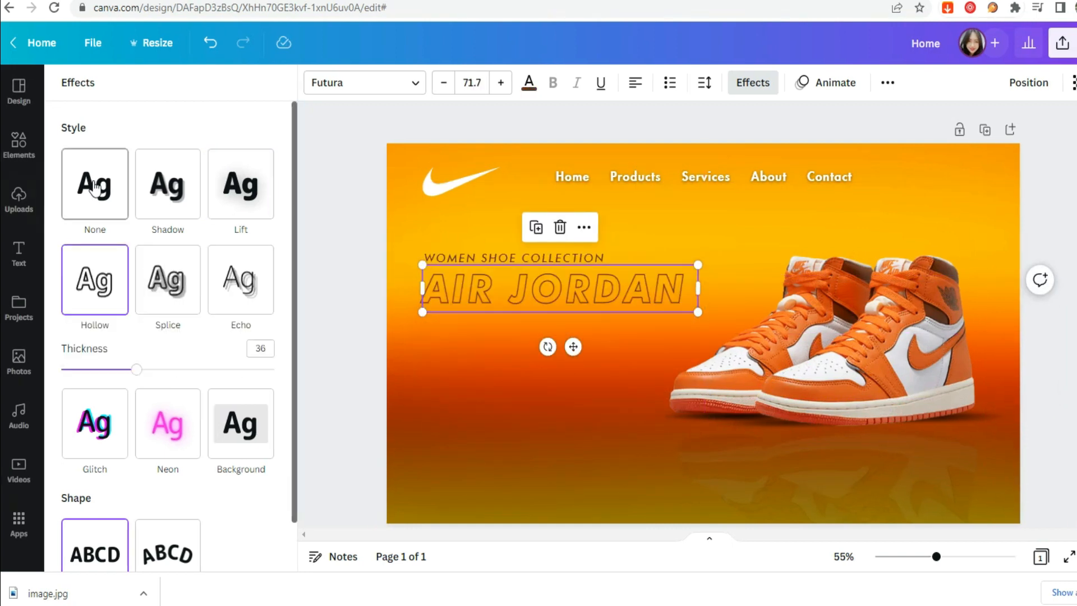
Turn the hollow "AIR JORDAN" heading into solid white text and enlarge it to size 93.8.
{"action": "left_click", "coordinate": [126, 183]}
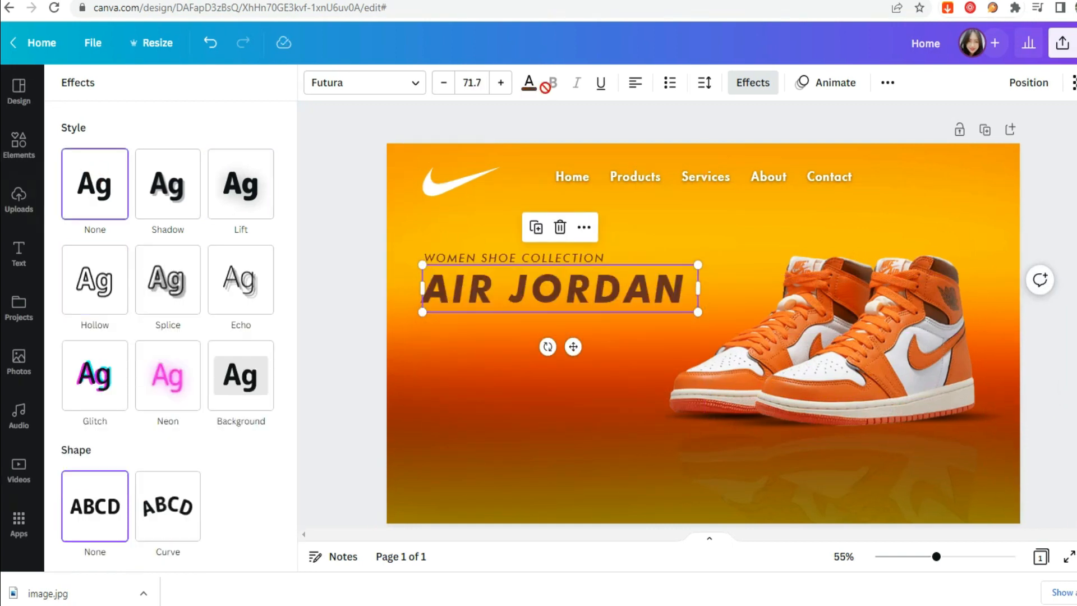
{"action": "left_click", "coordinate": [527, 84]}
{"action": "left_click", "coordinate": [163, 159]}
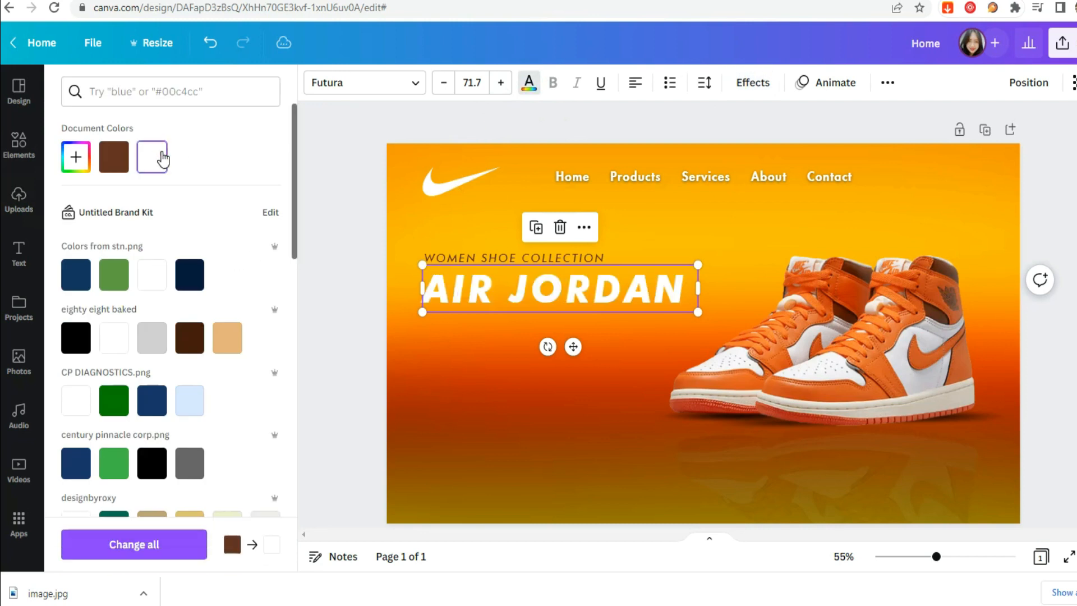
{"action": "left_click", "coordinate": [340, 166]}
{"action": "left_click", "coordinate": [560, 290]}
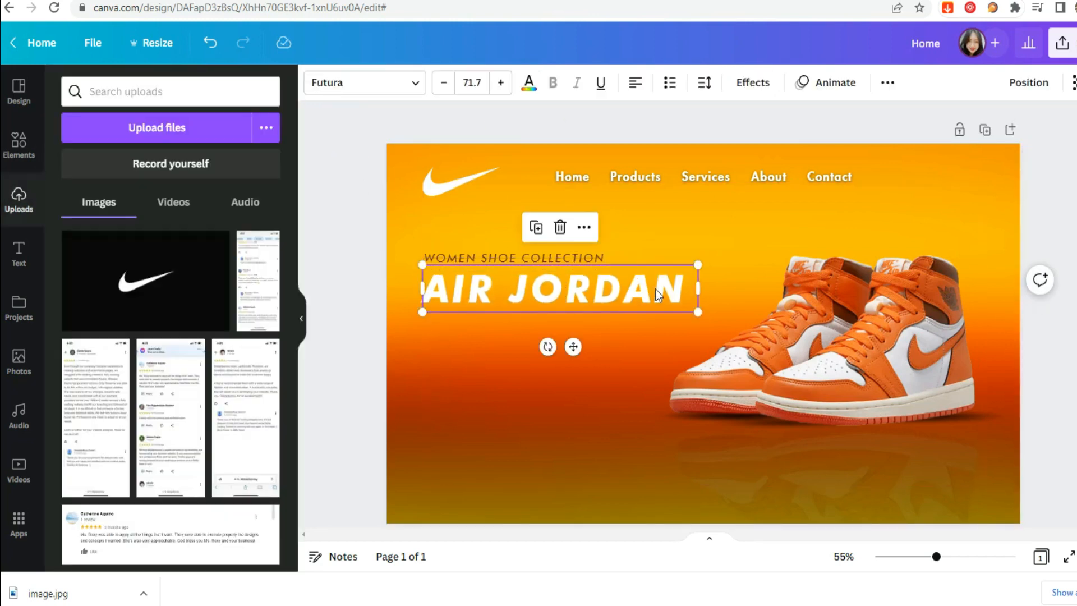
Add text reading "Premium materials, soft cushioning and a padded ankle collar offer total support and celebrate the shoe that started it all." below the heading.
{"action": "left_click", "coordinate": [570, 467]}
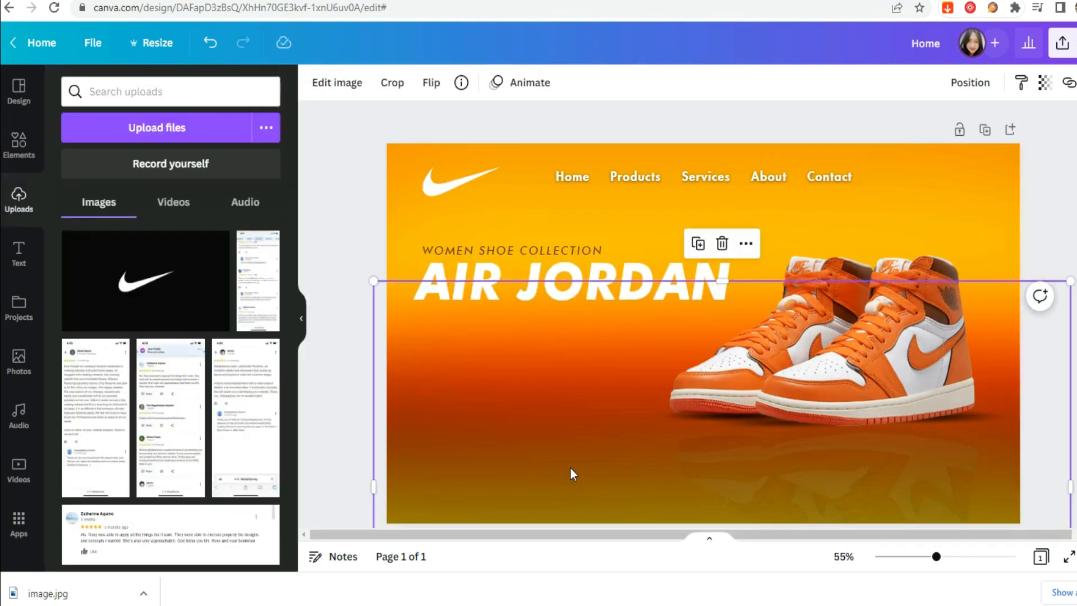
{"action": "type", "text": "Premium materials, soft cushioning and a padded ankle collar offer total support and celebrate the shoe that started it all."}
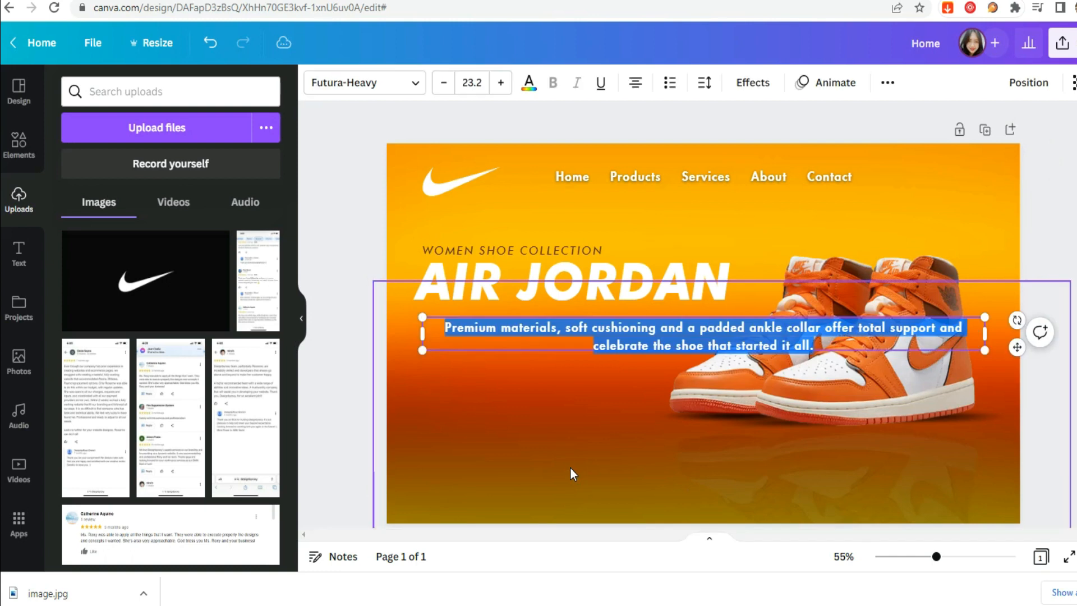
{"action": "left_click", "coordinate": [352, 222]}
{"action": "left_click_drag", "start_coordinate": [711, 348], "coordinate": [704, 364]}
Narrow the paragraph to about the heading's width, justify its text and lower it slightly.
{"action": "left_click_drag", "start_coordinate": [981, 348], "coordinate": [717, 348]}
{"action": "left_click", "coordinate": [632, 89]}
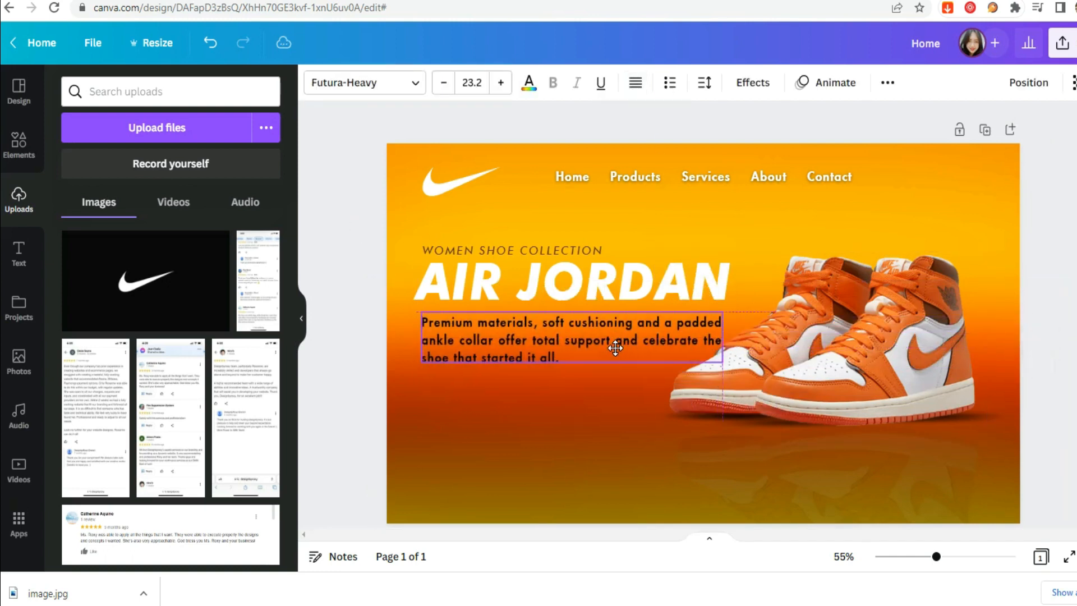
{"action": "left_click_drag", "start_coordinate": [608, 343], "coordinate": [609, 365]}
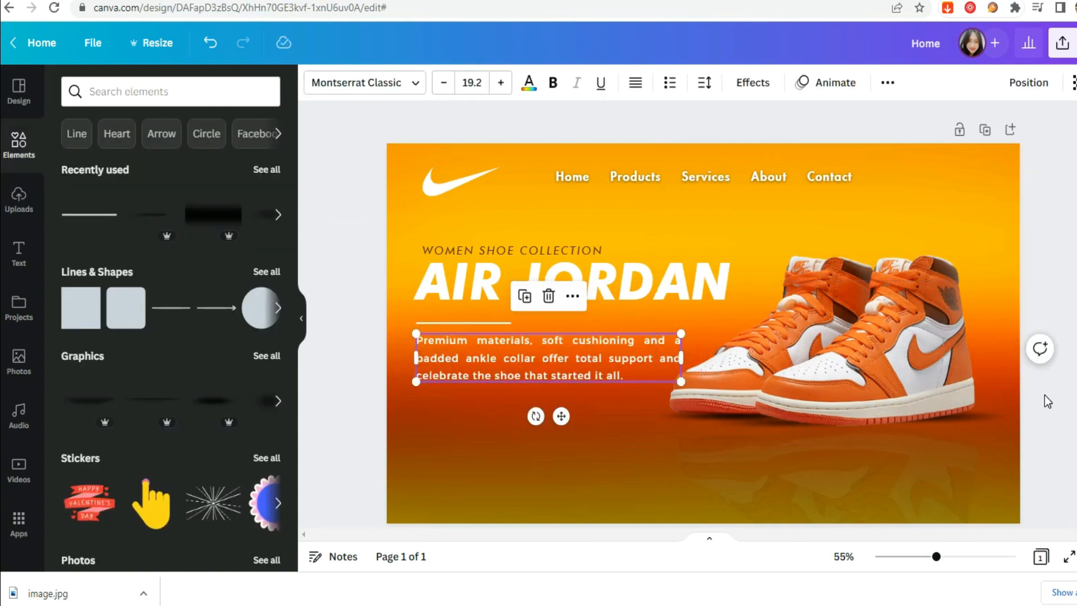
Nudge the white divider line up and left under the heading, and shift the paragraph left to align with it.
{"action": "left_click", "coordinate": [1046, 400]}
{"action": "left_click", "coordinate": [494, 325]}
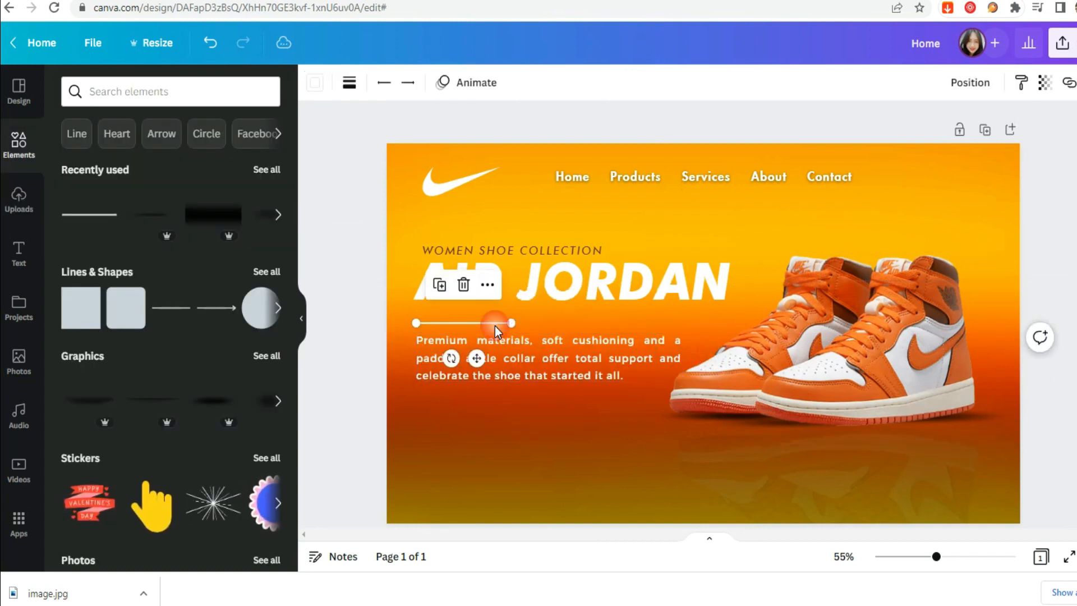
{"action": "key", "text": "Up"}
{"action": "key", "text": "Up"}
{"action": "key", "text": "Up"}
{"action": "key", "text": "Up"}
{"action": "key", "text": "Up"}
{"action": "key", "text": "Up"}
{"action": "key", "text": "Up"}
{"action": "key", "text": "Up"}
{"action": "key", "text": "Up"}
{"action": "key", "text": "Up"}
{"action": "key", "text": "Up"}
{"action": "key", "text": "Up"}
{"action": "key", "text": "Up"}
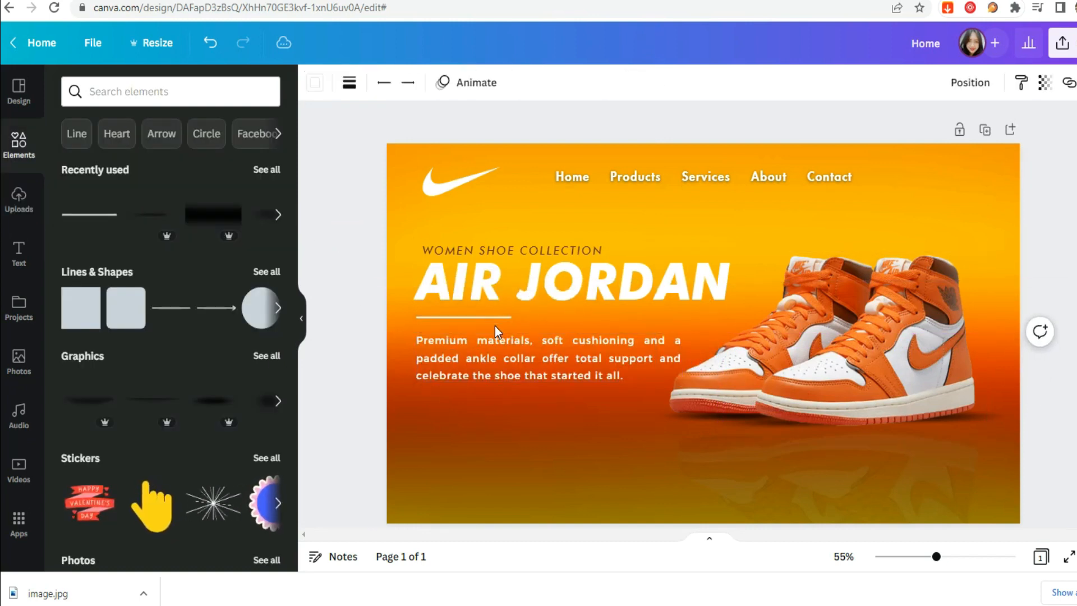
{"action": "key", "text": "Left"}
{"action": "key", "text": "Left"}
{"action": "key", "text": "Left"}
{"action": "key", "text": "Left"}
{"action": "left_click_drag", "start_coordinate": [497, 368], "coordinate": [494, 365]}
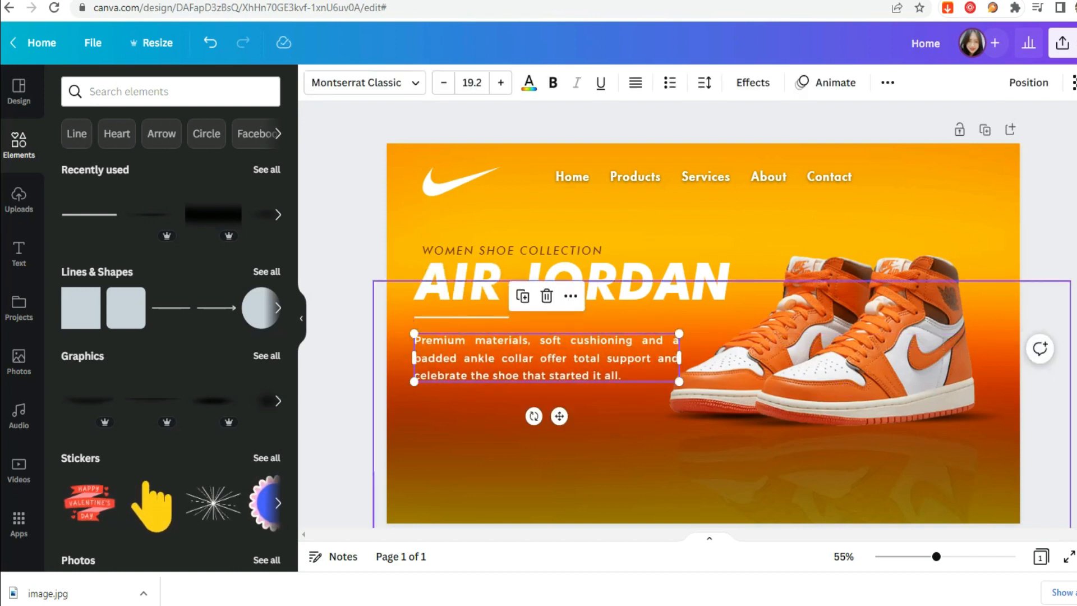
Place a copy of "AIR JORDAN" slightly offset over the original and colour it dark brown.
{"action": "left_click", "coordinate": [587, 279]}
{"action": "left_click_drag", "start_coordinate": [581, 281], "coordinate": [580, 274]}
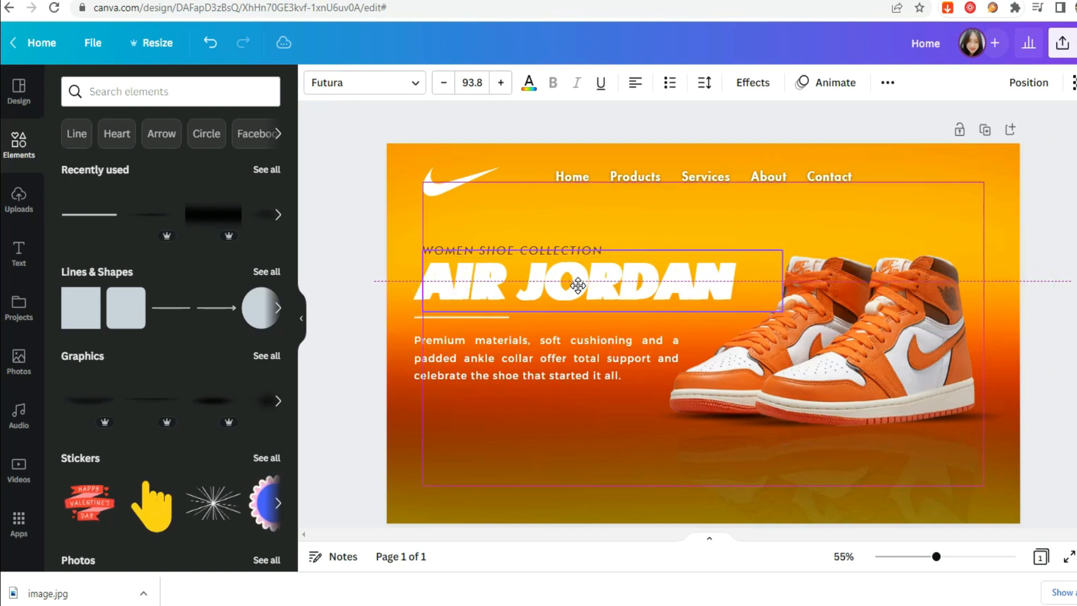
{"action": "left_click", "coordinate": [528, 90]}
{"action": "left_click", "coordinate": [115, 156]}
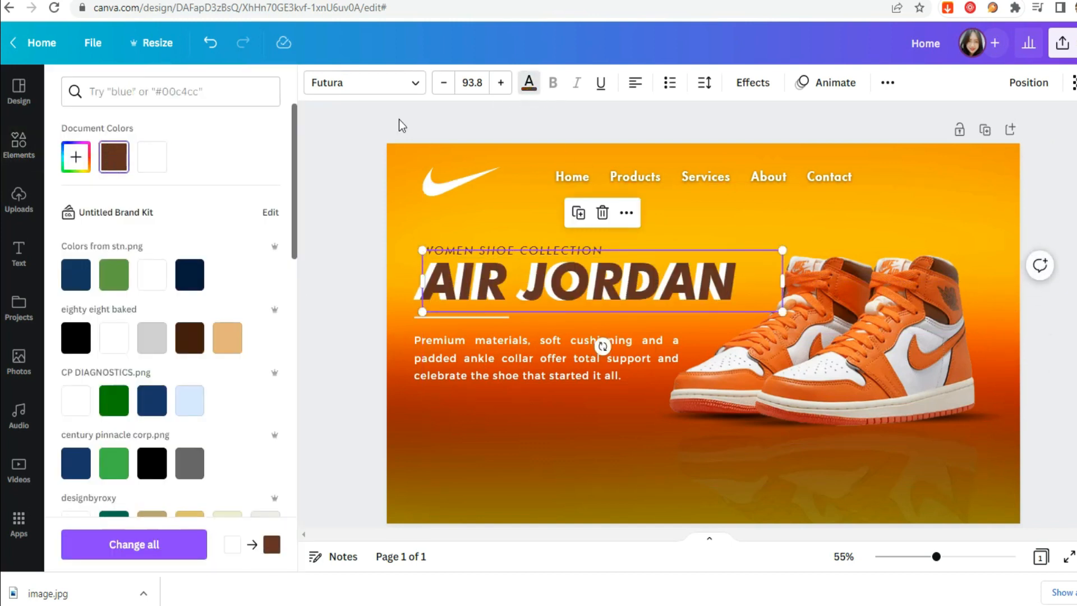
Send the brown "AIR JORDAN" copy behind the white heading and fine-tune the offset between them.
{"action": "left_click", "coordinate": [1058, 212]}
{"action": "left_click", "coordinate": [1028, 82]}
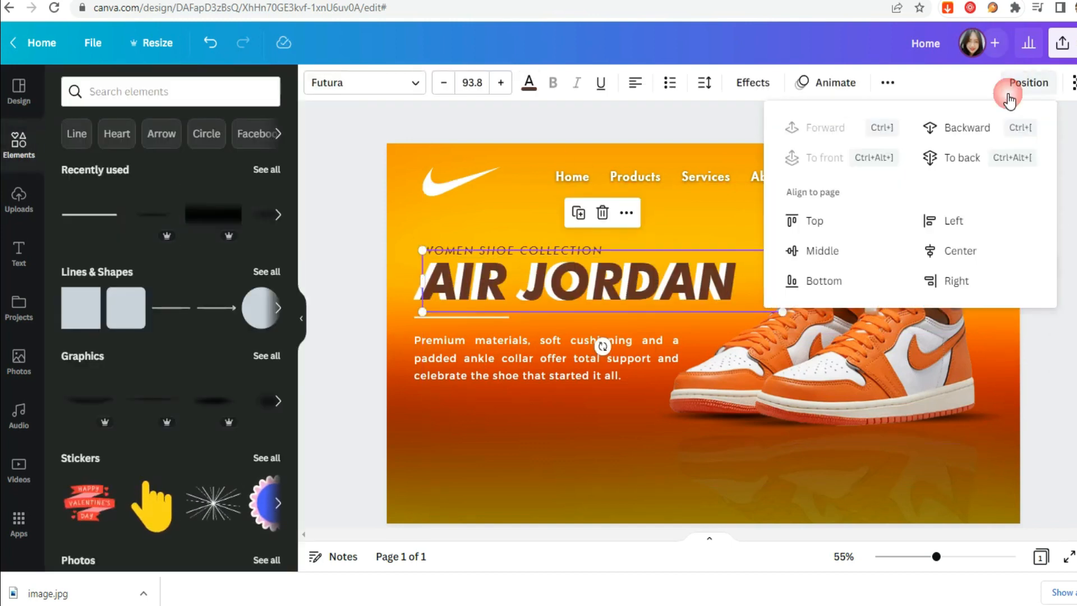
{"action": "left_click_drag", "start_coordinate": [421, 281], "coordinate": [407, 279]}
{"action": "left_click", "coordinate": [1029, 357]}
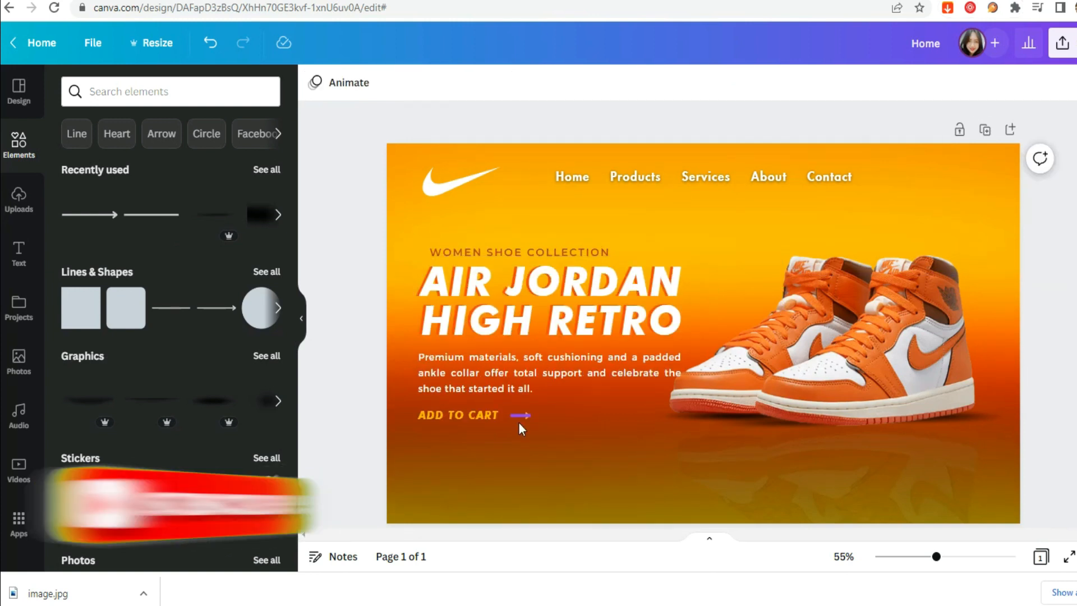
Duplicate the yellow arrow beside "ADD TO CART" and place the copy near the banner's lower-right corner.
{"action": "left_click", "coordinate": [518, 417]}
{"action": "left_click_drag", "start_coordinate": [533, 451], "coordinate": [985, 495]}
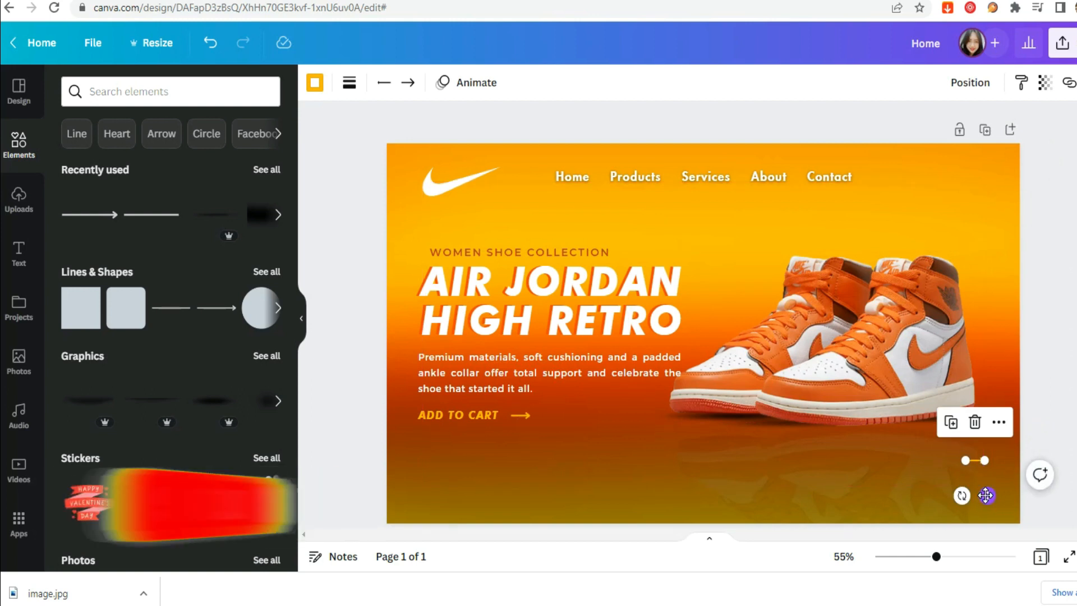
Place another copy of the yellow arrow beside the one near the banner's lower-right corner and turn it to point left.
{"action": "left_click_drag", "start_coordinate": [985, 495], "coordinate": [953, 495]}
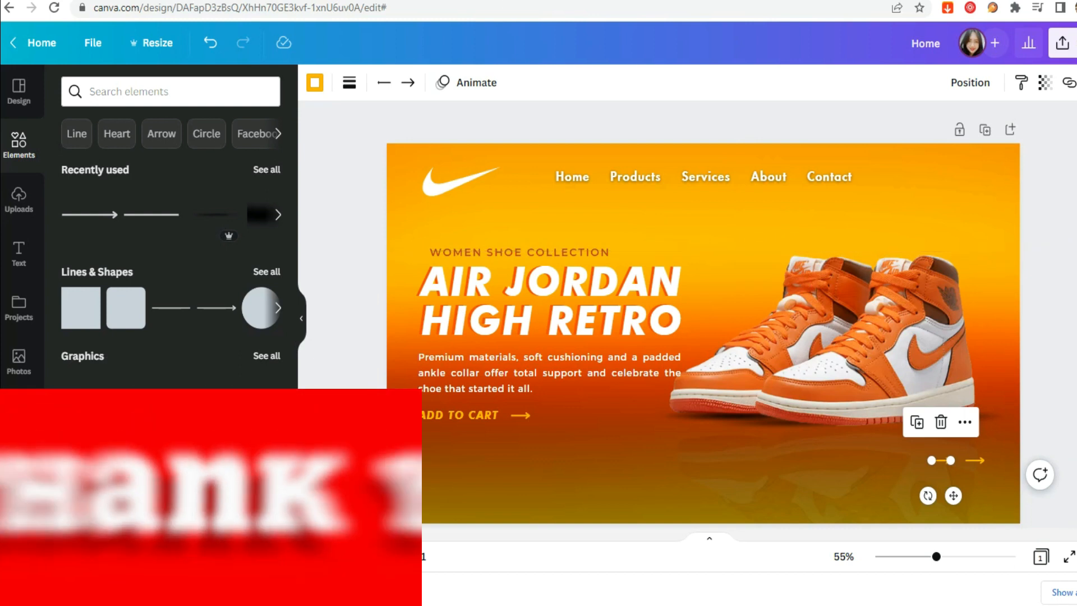
{"action": "left_click", "coordinate": [385, 83]}
{"action": "left_click", "coordinate": [384, 83]}
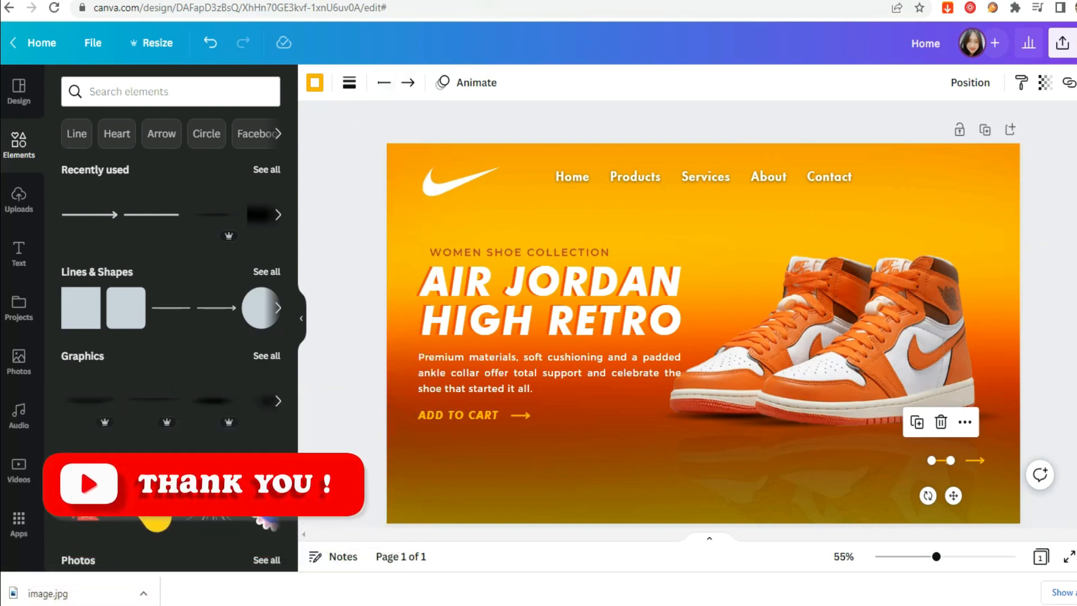
{"action": "left_click_drag", "start_coordinate": [928, 495], "coordinate": [952, 378]}
{"action": "left_click", "coordinate": [952, 531]}
{"action": "left_click_drag", "start_coordinate": [937, 454], "coordinate": [940, 453]}
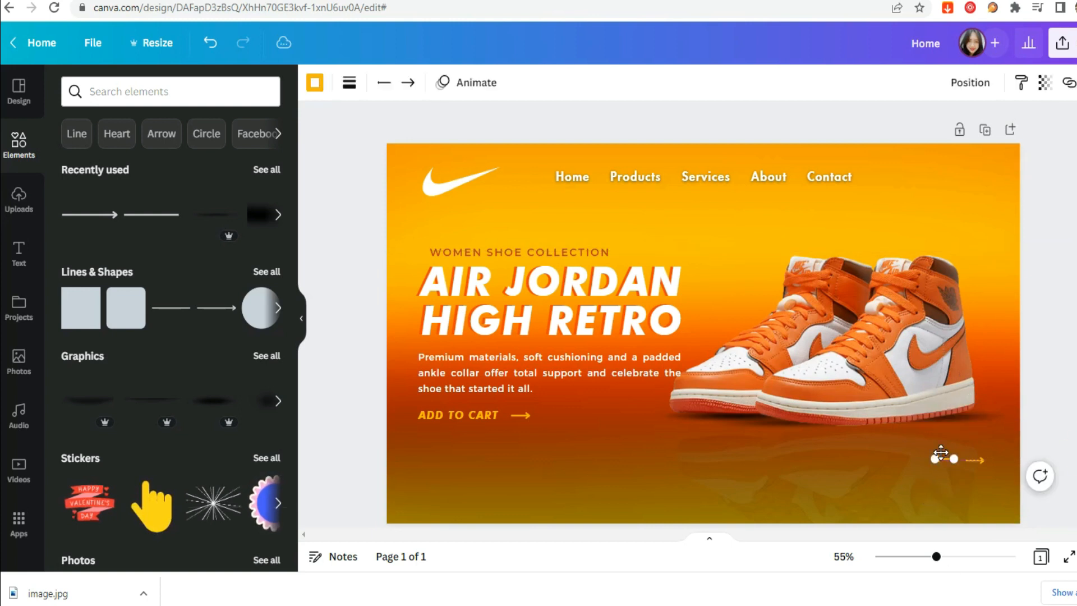
{"action": "left_click", "coordinate": [1051, 432]}
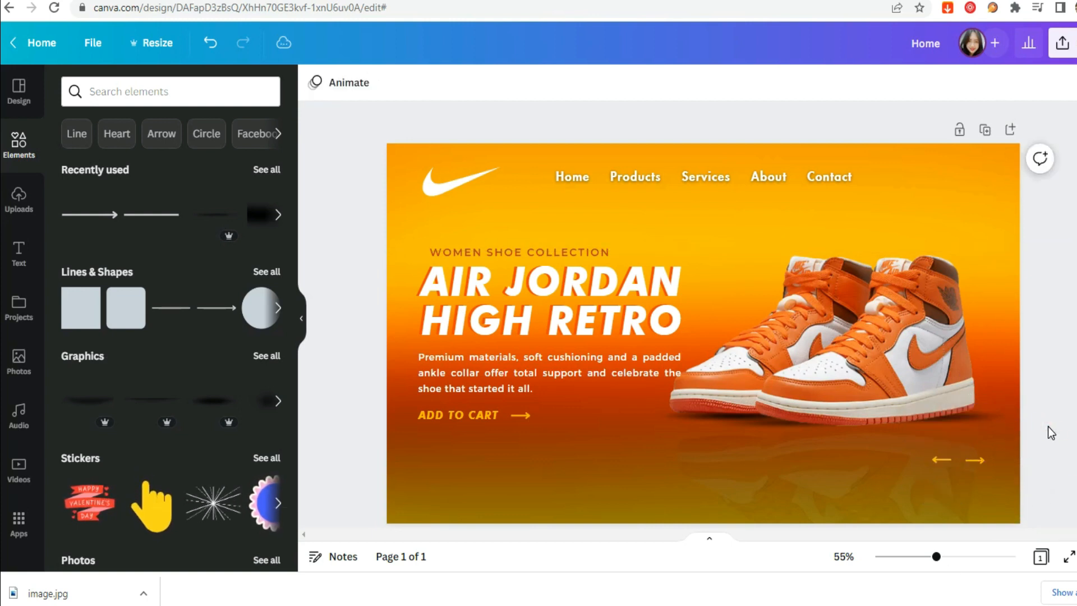
Shorten both yellow arrows near the lower-right corner and line them up at the same height.
{"action": "left_click", "coordinate": [959, 459]}
{"action": "left_click_drag", "start_coordinate": [959, 459], "coordinate": [945, 465]}
{"action": "left_click_drag", "start_coordinate": [936, 556], "coordinate": [1068, 536]}
{"action": "scroll", "coordinate": [944, 509], "scroll_direction": "down", "scroll_amount": 6}
{"action": "scroll", "coordinate": [944, 509], "scroll_direction": "up", "scroll_amount": 1}
{"action": "mouse_move", "coordinate": [985, 335]}
{"action": "left_mouse_down"}
{"action": "mouse_move", "coordinate": [963, 321]}
{"action": "mouse_move", "coordinate": [990, 332]}
{"action": "left_mouse_up"}
{"action": "left_click_drag", "start_coordinate": [958, 556], "coordinate": [981, 558]}
{"action": "left_click_drag", "start_coordinate": [975, 536], "coordinate": [1072, 536]}
{"action": "left_click", "coordinate": [939, 392]}
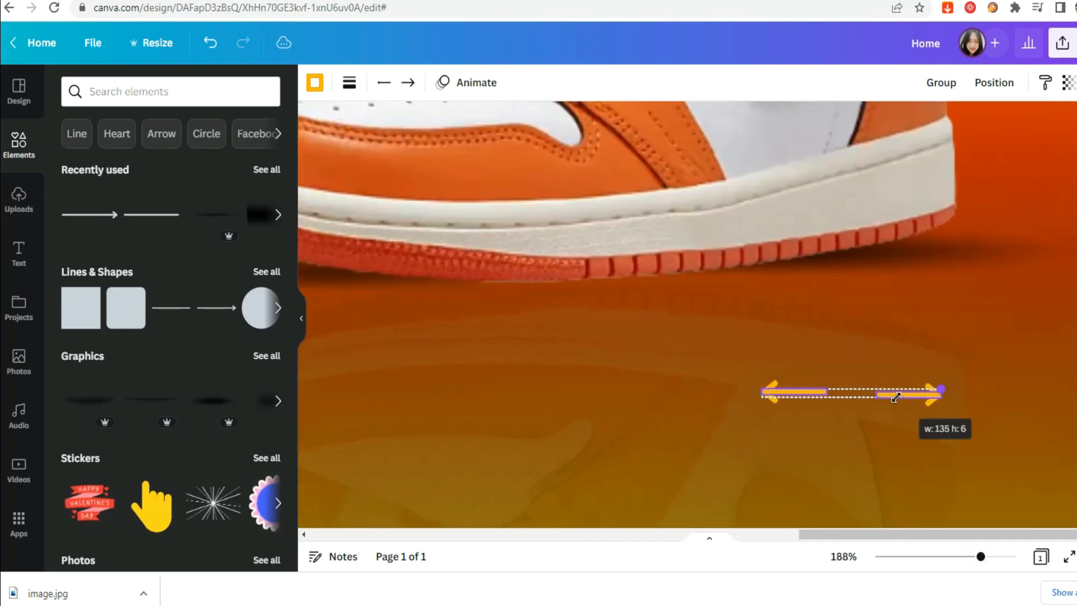
{"action": "left_click_drag", "start_coordinate": [881, 402], "coordinate": [894, 403]}
{"action": "left_click", "coordinate": [775, 402]}
{"action": "left_click_drag", "start_coordinate": [827, 393], "coordinate": [808, 395]}
{"action": "left_click", "coordinate": [931, 427]}
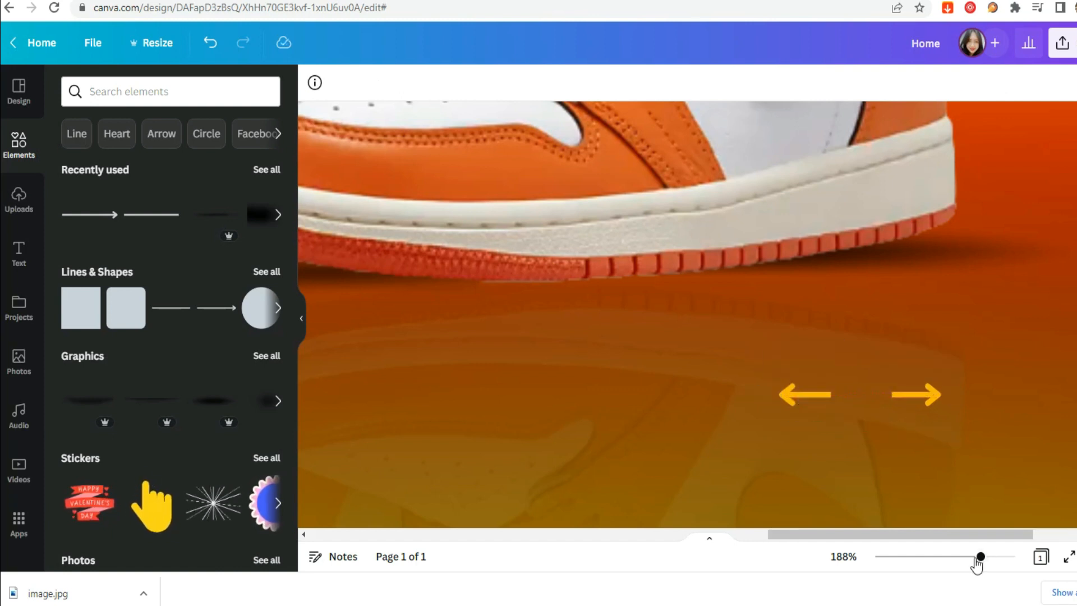
Select the two yellow arrows together and nudge the pair slightly near the banner's lower-right corner.
{"action": "left_click_drag", "start_coordinate": [978, 557], "coordinate": [940, 557]}
{"action": "left_click", "coordinate": [942, 390]}
{"action": "left_click_drag", "start_coordinate": [967, 396], "coordinate": [964, 400]}
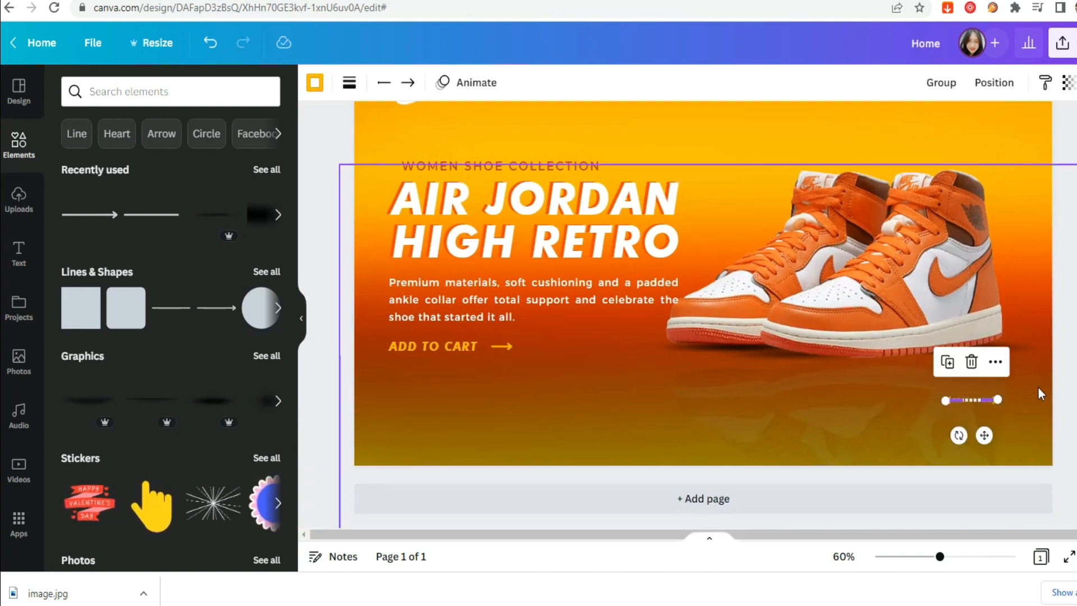
{"action": "left_click", "coordinate": [1072, 365]}
{"action": "left_click", "coordinate": [264, 271]}
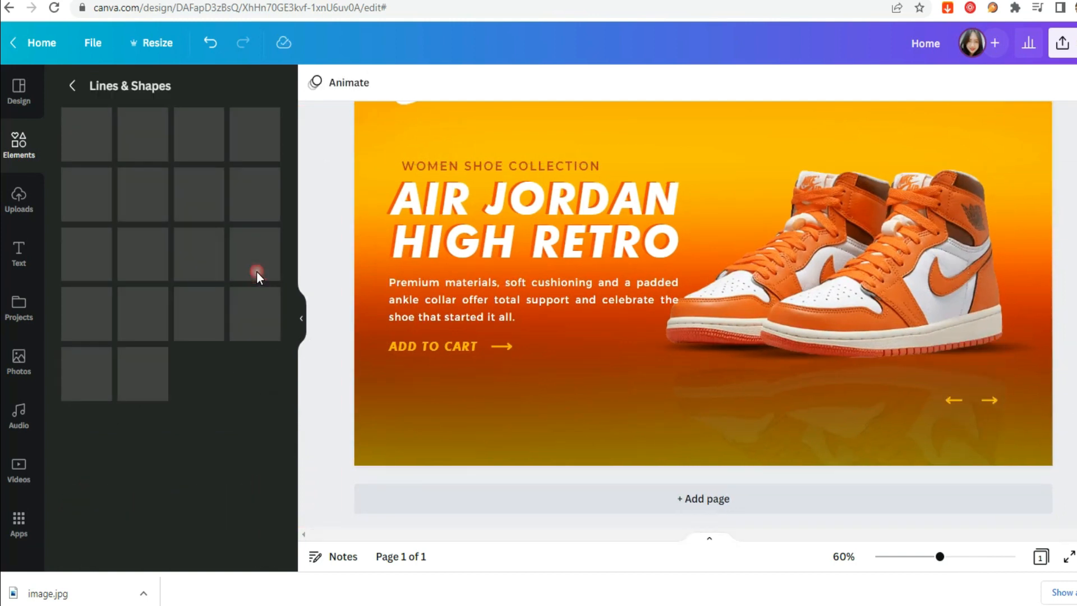
{"action": "scroll", "coordinate": [204, 331], "scroll_direction": "down", "scroll_amount": 6}
{"action": "scroll", "coordinate": [203, 331], "scroll_direction": "down", "scroll_amount": 4}
{"action": "scroll", "coordinate": [203, 331], "scroll_direction": "up", "scroll_amount": 10}
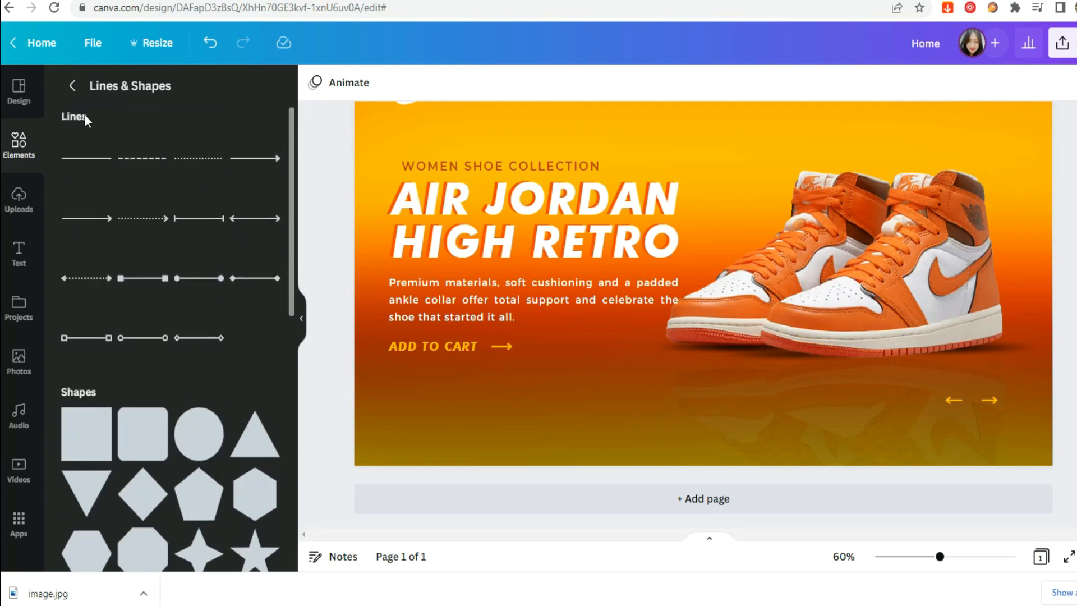
{"action": "left_click", "coordinate": [72, 85]}
Search the elements for "BORDER CIRCLE", add the plain green ring to the banner and shrink it to arrow-button size.
{"action": "left_click", "coordinate": [160, 92]}
{"action": "type", "text": "BORDER CIRCLE"}
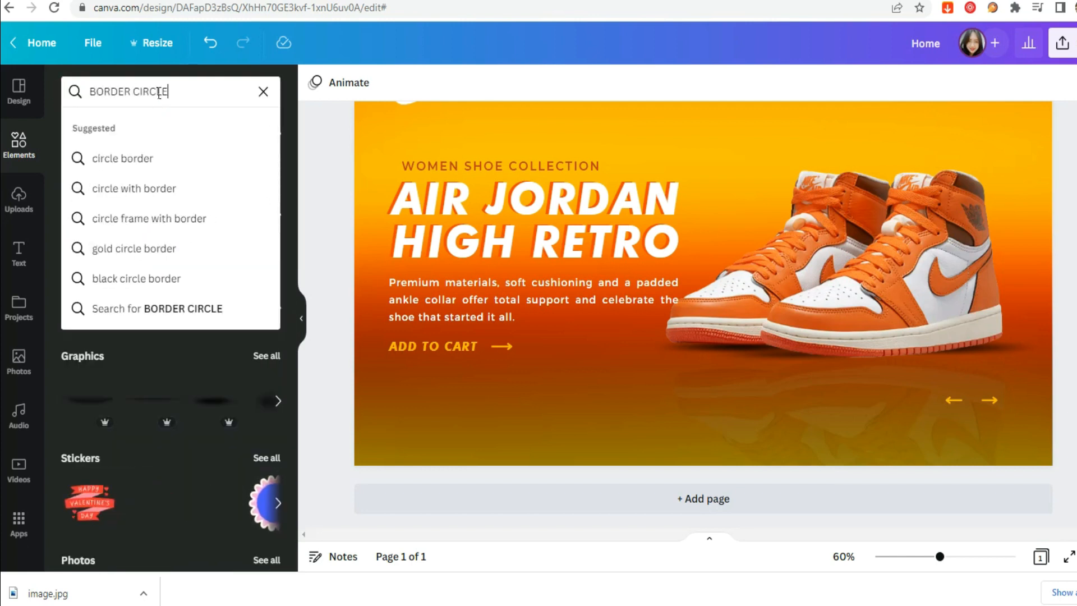
{"action": "key", "text": "Return"}
{"action": "left_click", "coordinate": [73, 250]}
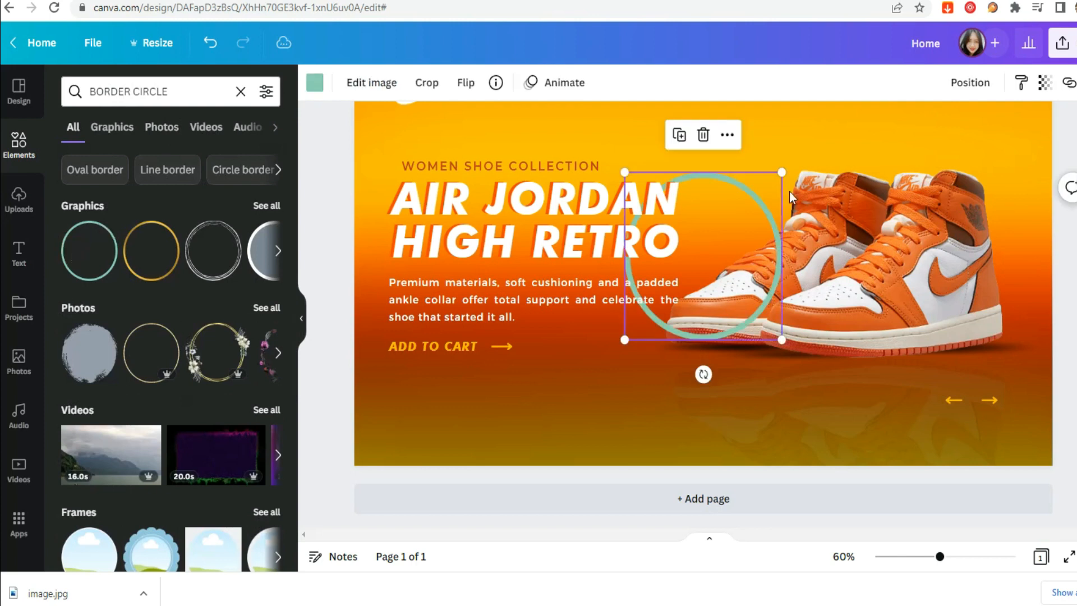
{"action": "left_click_drag", "start_coordinate": [643, 185], "coordinate": [756, 312]}
Colour the small ring white and duplicate it so that each yellow arrow is encircled.
{"action": "left_click", "coordinate": [315, 83]}
{"action": "left_click", "coordinate": [264, 157]}
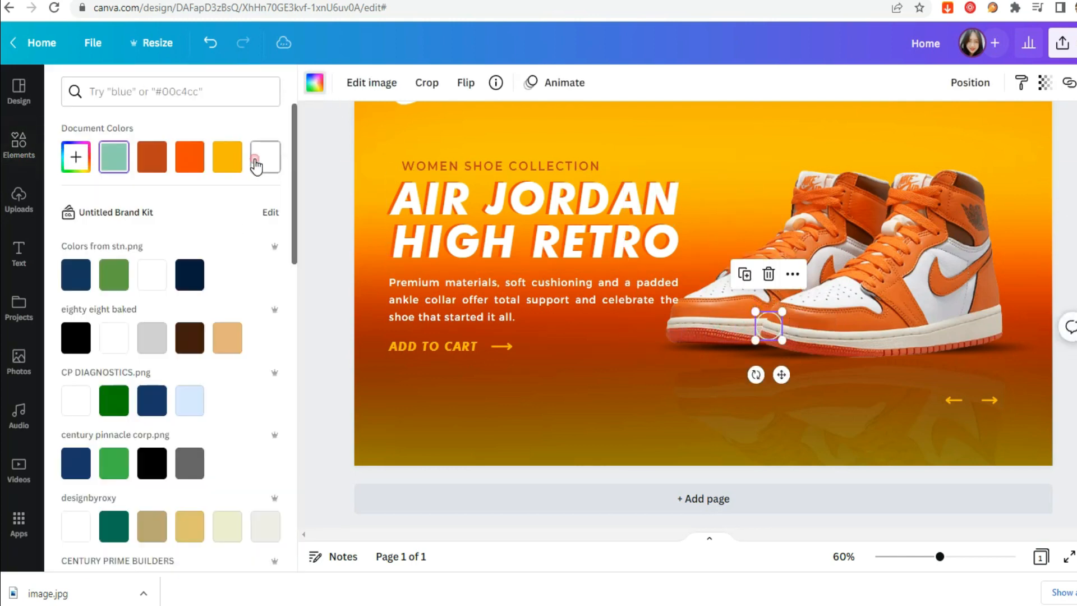
{"action": "left_click_drag", "start_coordinate": [781, 376], "coordinate": [994, 449]}
{"action": "key", "text": "ctrl+d"}
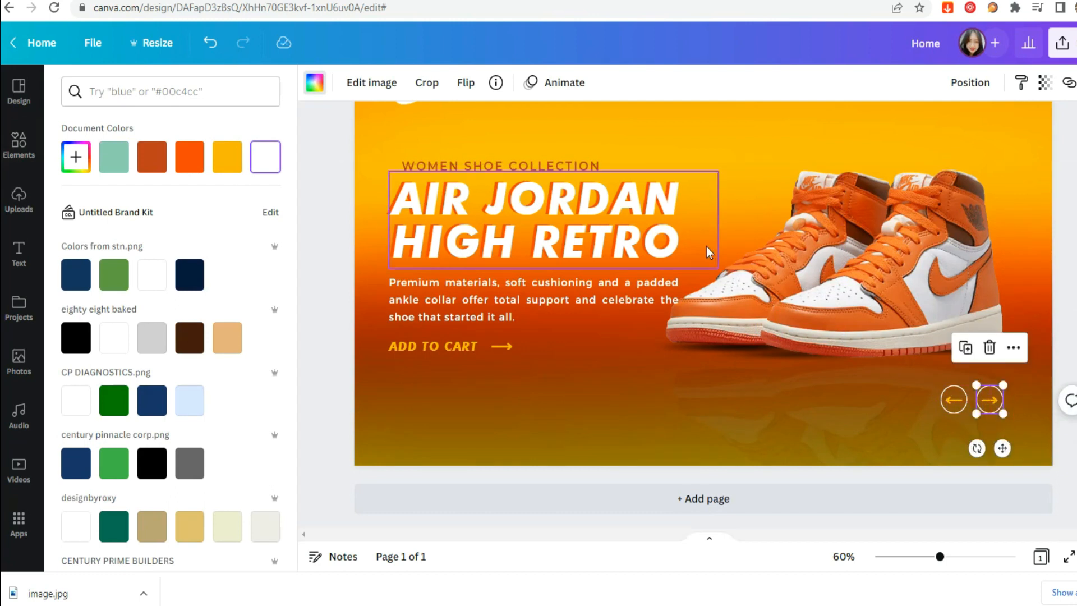
Move each of the two white rings one layer backward, behind its arrow.
{"action": "left_click", "coordinate": [954, 399]}
{"action": "left_click", "coordinate": [979, 87]}
{"action": "left_click", "coordinate": [905, 125]}
{"action": "left_click", "coordinate": [991, 402]}
{"action": "left_click", "coordinate": [960, 89]}
{"action": "left_click", "coordinate": [908, 127]}
Colour both encircled arrows white.
{"action": "left_click", "coordinate": [955, 401]}
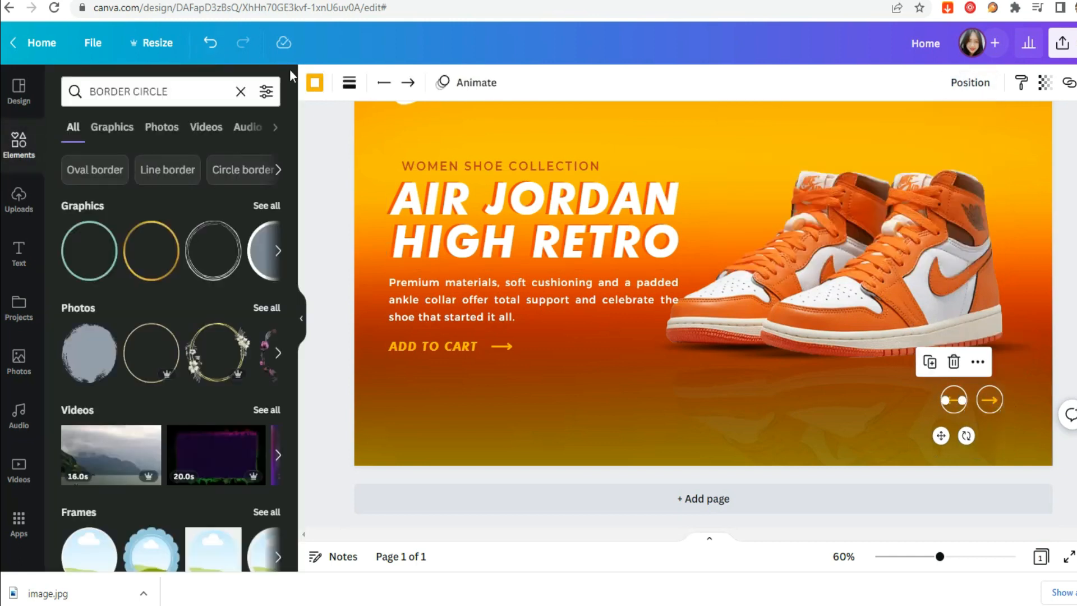
{"action": "left_click", "coordinate": [314, 83]}
{"action": "left_click", "coordinate": [227, 156]}
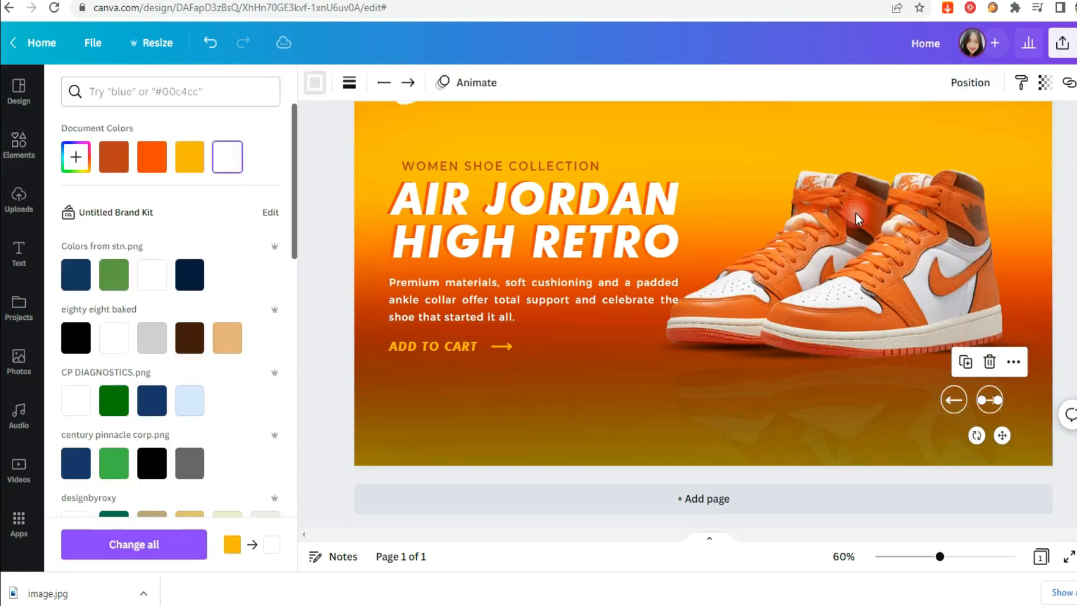
{"action": "left_click", "coordinate": [1070, 334]}
Scale down the two encircled arrows together and shift them slightly lower near the banner's lower-right corner.
{"action": "scroll", "coordinate": [1072, 331], "scroll_direction": "up", "scroll_amount": 2}
{"action": "scroll", "coordinate": [1072, 330], "scroll_direction": "down", "scroll_amount": 2}
{"action": "left_click_drag", "start_coordinate": [1008, 415], "coordinate": [982, 406]}
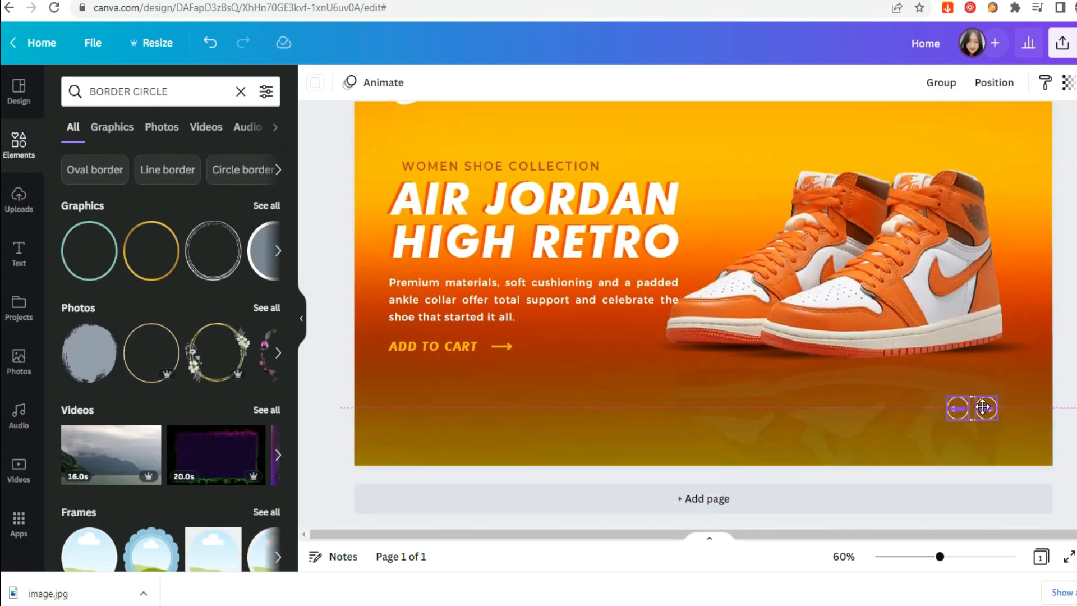
{"action": "left_click", "coordinate": [1059, 340]}
{"action": "scroll", "coordinate": [1060, 340], "scroll_direction": "up", "scroll_amount": 2}
{"action": "scroll", "coordinate": [1060, 339], "scroll_direction": "down", "scroll_amount": 2}
{"action": "left_click_drag", "start_coordinate": [939, 556], "coordinate": [920, 557]}
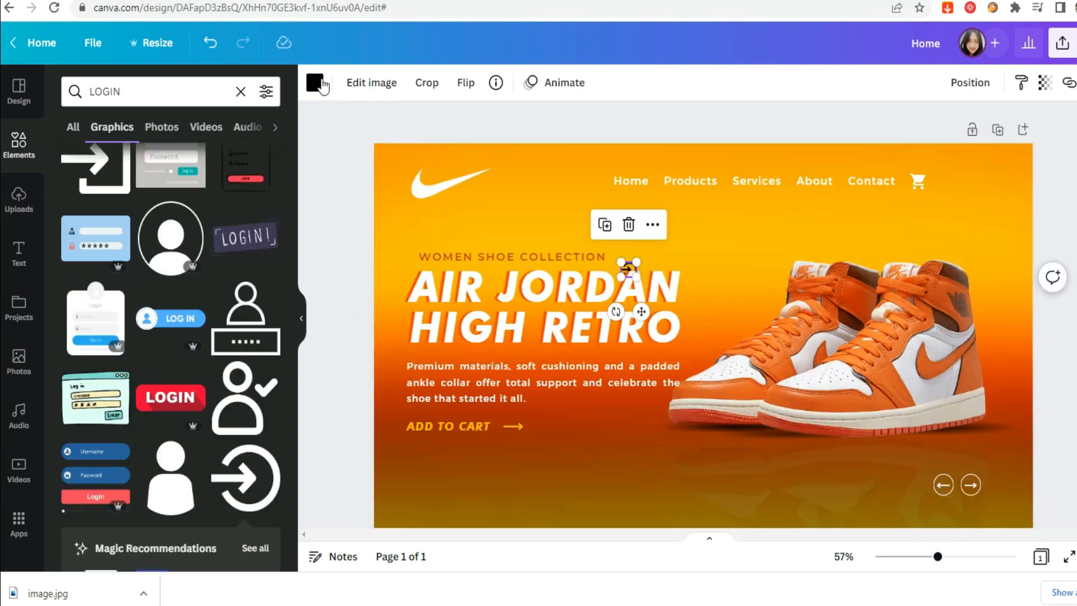
Colour the login icon white and fit it beside the shopping cart icon after "Contact", fine-tuning the icons' size.
{"action": "left_click", "coordinate": [315, 83]}
{"action": "left_click_drag", "start_coordinate": [640, 315], "coordinate": [955, 225]}
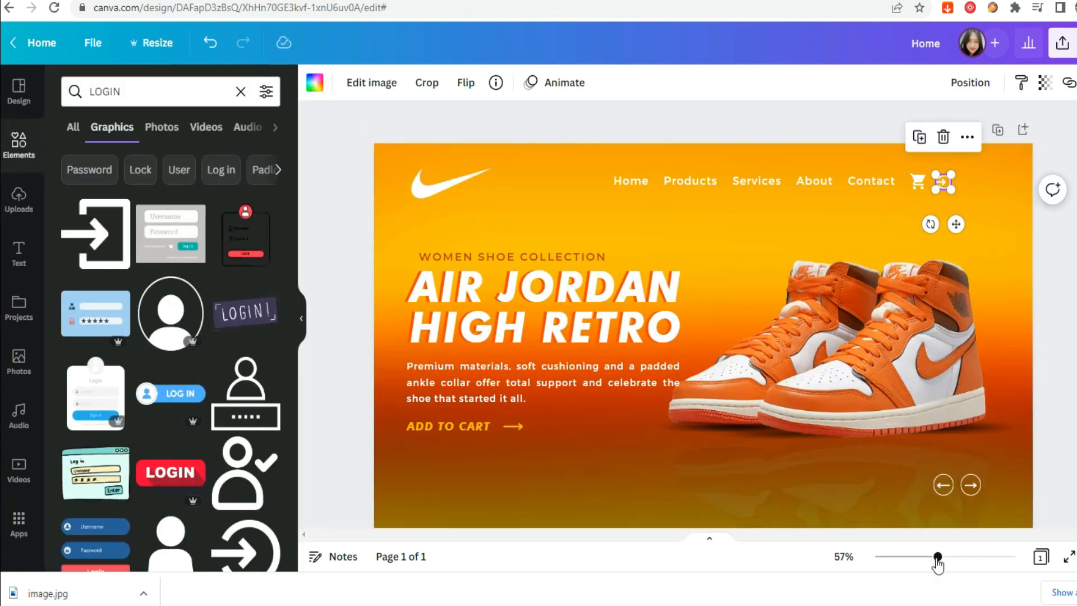
{"action": "left_click_drag", "start_coordinate": [937, 556], "coordinate": [959, 556]}
{"action": "scroll", "coordinate": [875, 253], "scroll_direction": "right", "scroll_amount": 3}
{"action": "scroll", "coordinate": [875, 236], "scroll_direction": "up", "scroll_amount": 3}
{"action": "left_click", "coordinate": [874, 223]}
{"action": "left_click", "coordinate": [913, 221]}
{"action": "left_click_drag", "start_coordinate": [925, 228], "coordinate": [913, 212]}
{"action": "left_click", "coordinate": [959, 233]}
{"action": "left_click", "coordinate": [948, 261]}
{"action": "left_click_drag", "start_coordinate": [959, 557], "coordinate": [933, 557]}
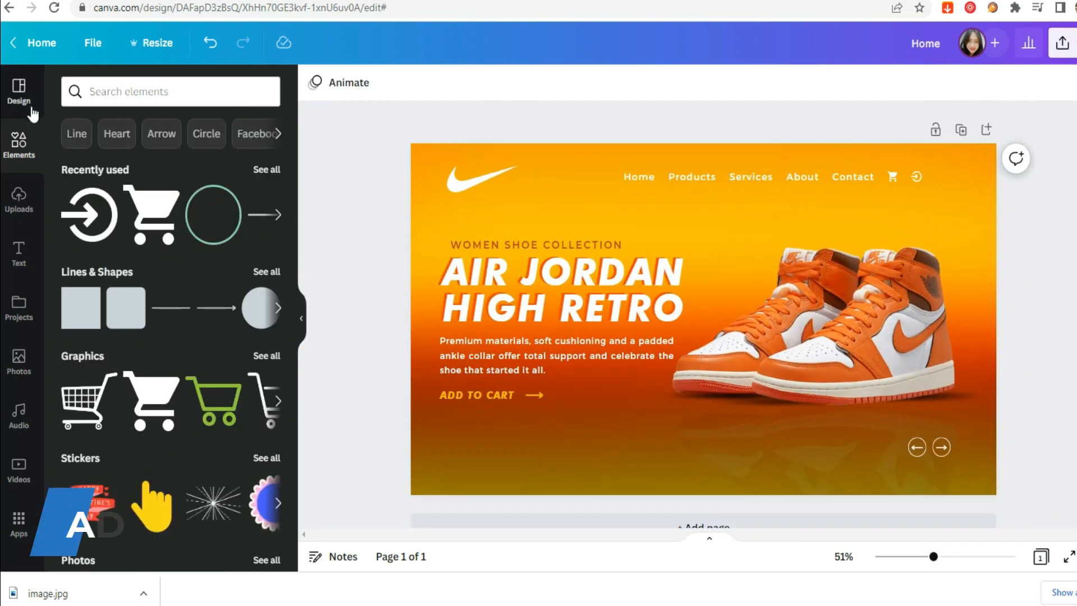
Search the graphics for "DECOR DOTS" and add the white halftone dot pattern to the banner.
{"action": "left_click", "coordinate": [111, 96]}
{"action": "type", "text": "DE"}
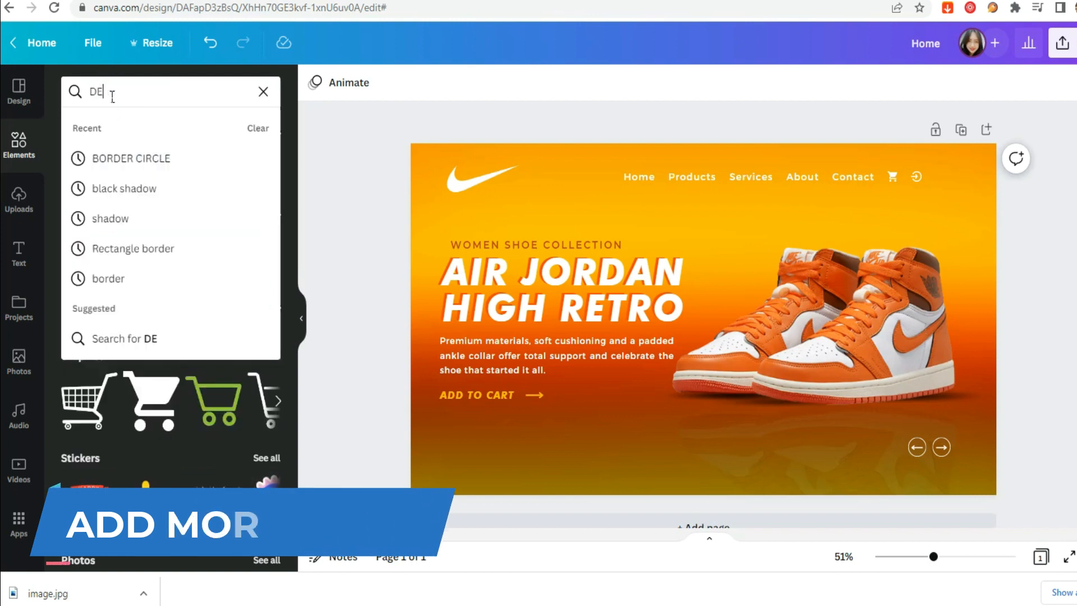
{"action": "type", "text": "COR DOTS"}
{"action": "key", "text": "Return"}
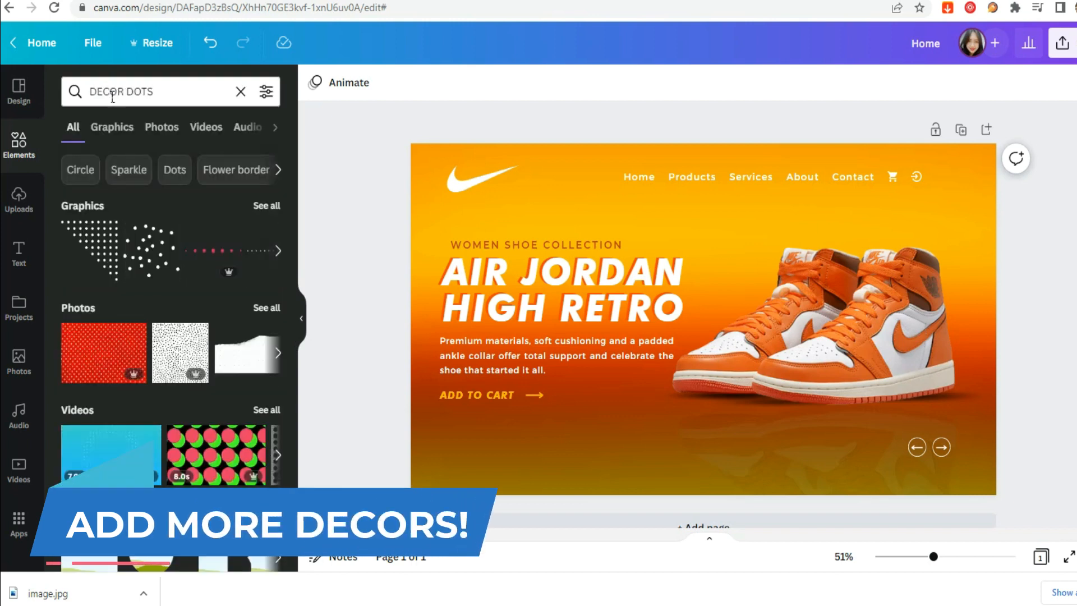
{"action": "left_click", "coordinate": [116, 137]}
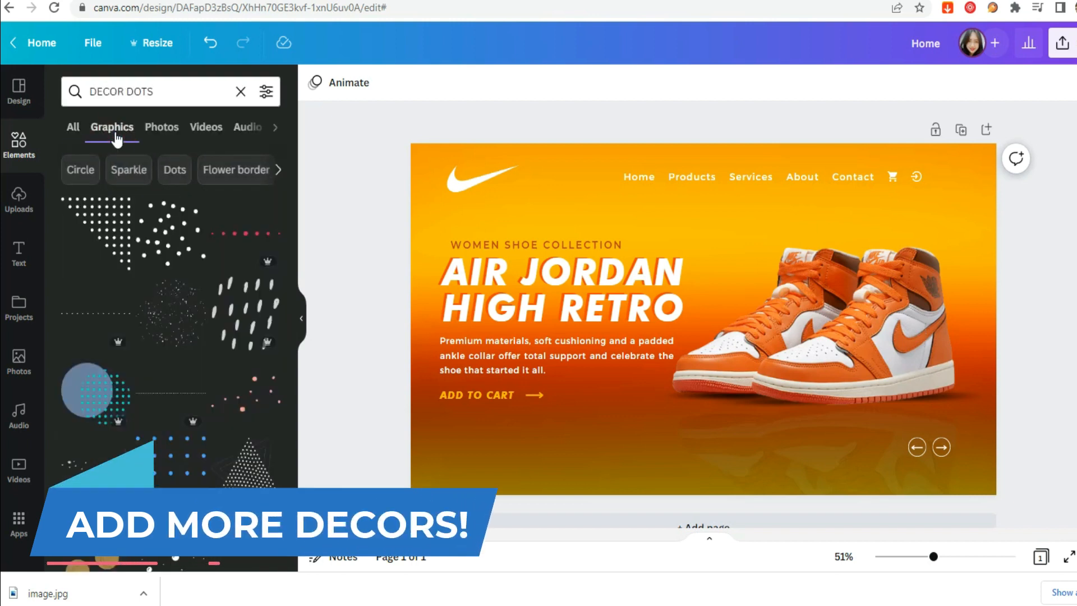
{"action": "scroll", "coordinate": [139, 276], "scroll_direction": "down", "scroll_amount": 10}
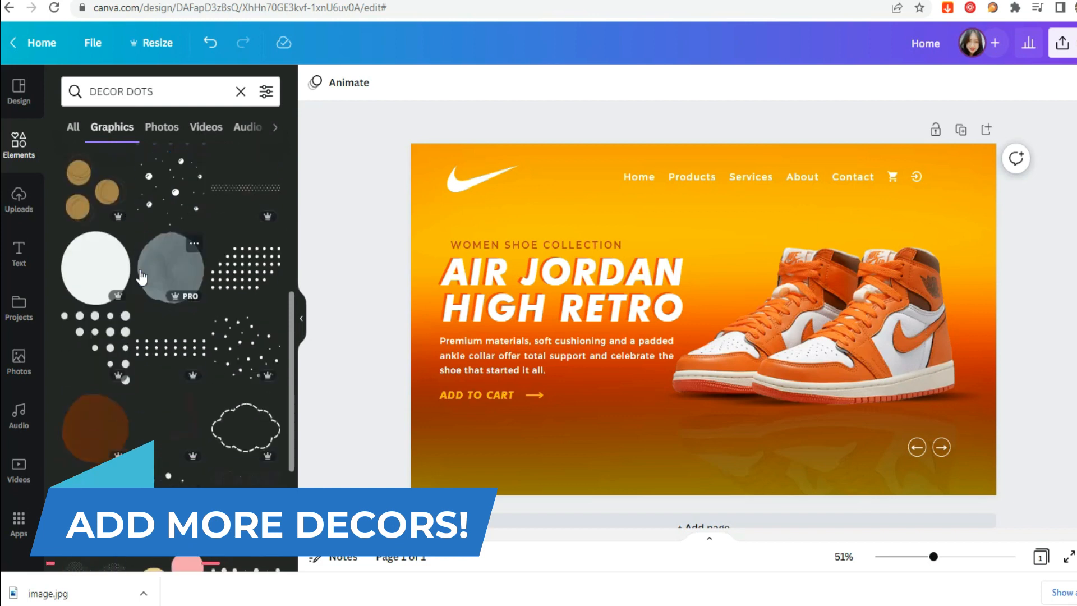
{"action": "scroll", "coordinate": [141, 275], "scroll_direction": "down", "scroll_amount": 4}
{"action": "left_click", "coordinate": [170, 448]}
Enlarge the halftone dot pattern and shift it to cover the banner's lower-left area.
{"action": "left_click_drag", "start_coordinate": [629, 388], "coordinate": [267, 534]}
{"action": "left_click", "coordinate": [722, 311]}
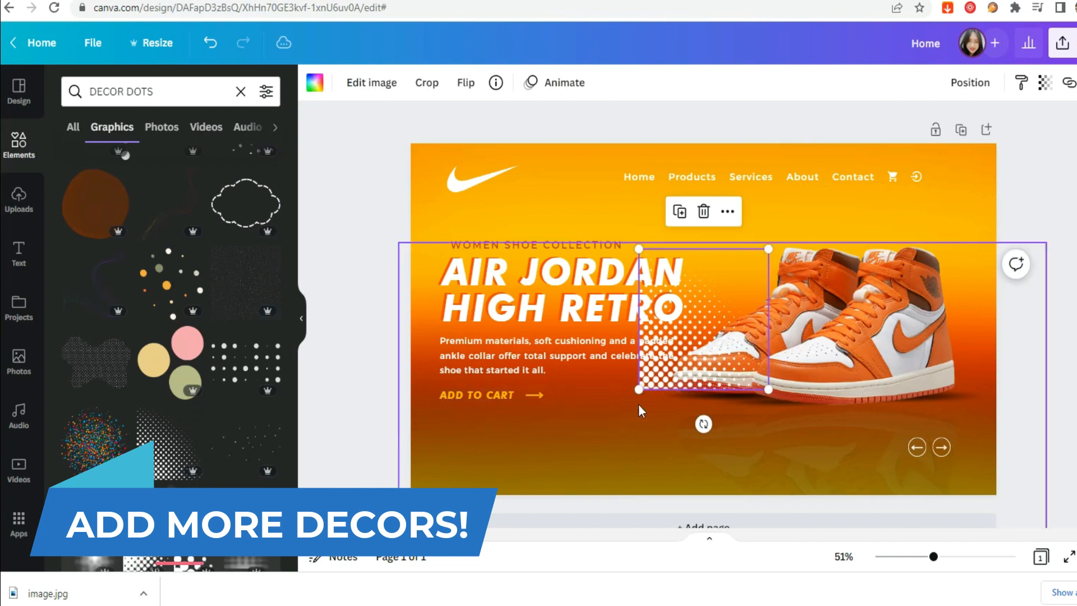
{"action": "left_click_drag", "start_coordinate": [640, 388], "coordinate": [380, 524]}
{"action": "left_click", "coordinate": [348, 210]}
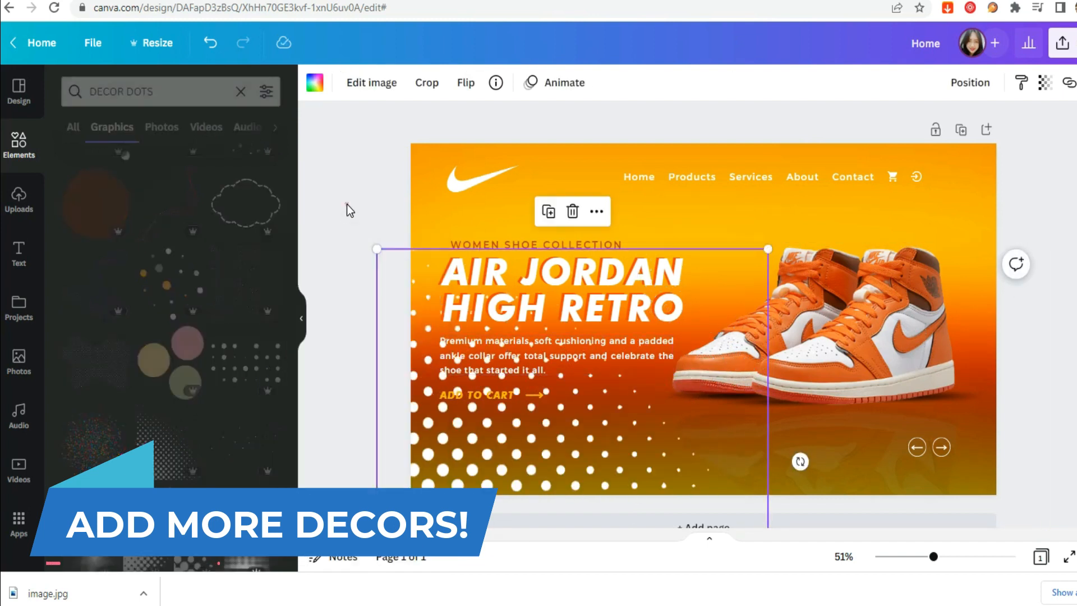
{"action": "left_click", "coordinate": [348, 209]}
{"action": "left_click_drag", "start_coordinate": [617, 449], "coordinate": [563, 420]}
Send the dot pattern to the back and set its transparency to 22.
{"action": "left_click", "coordinate": [970, 83]}
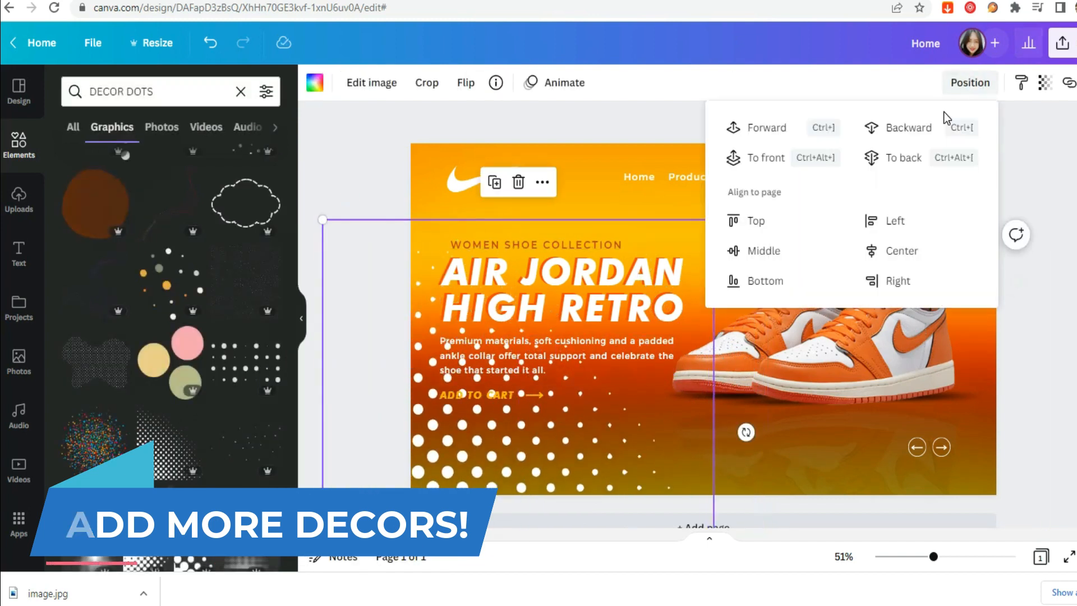
{"action": "left_click", "coordinate": [904, 154]}
{"action": "left_click", "coordinate": [1044, 82]}
{"action": "left_click_drag", "start_coordinate": [1038, 143], "coordinate": [940, 148]}
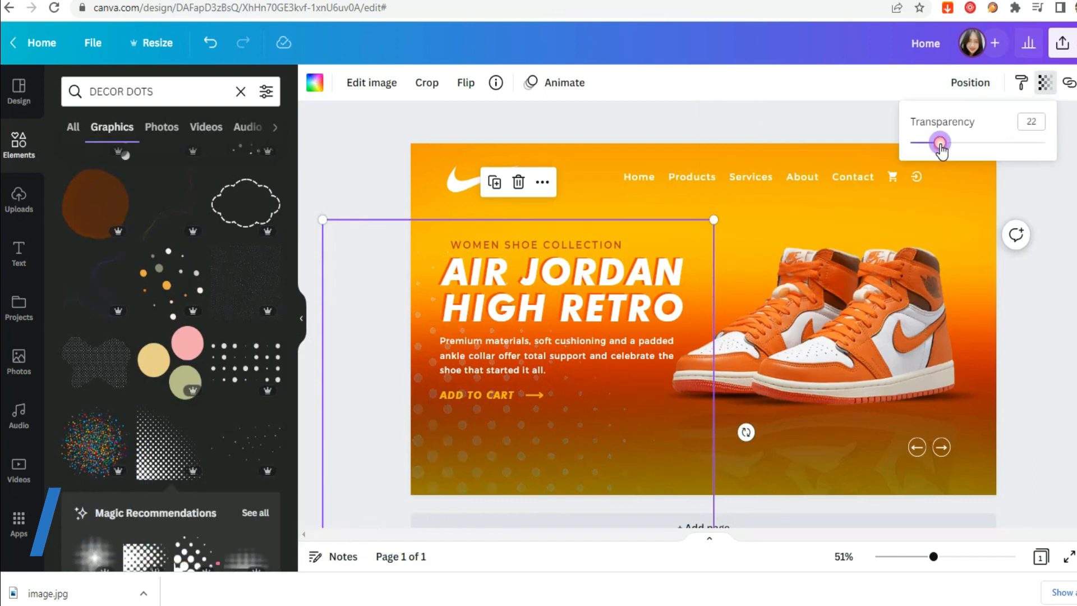
{"action": "left_click", "coordinate": [1060, 323]}
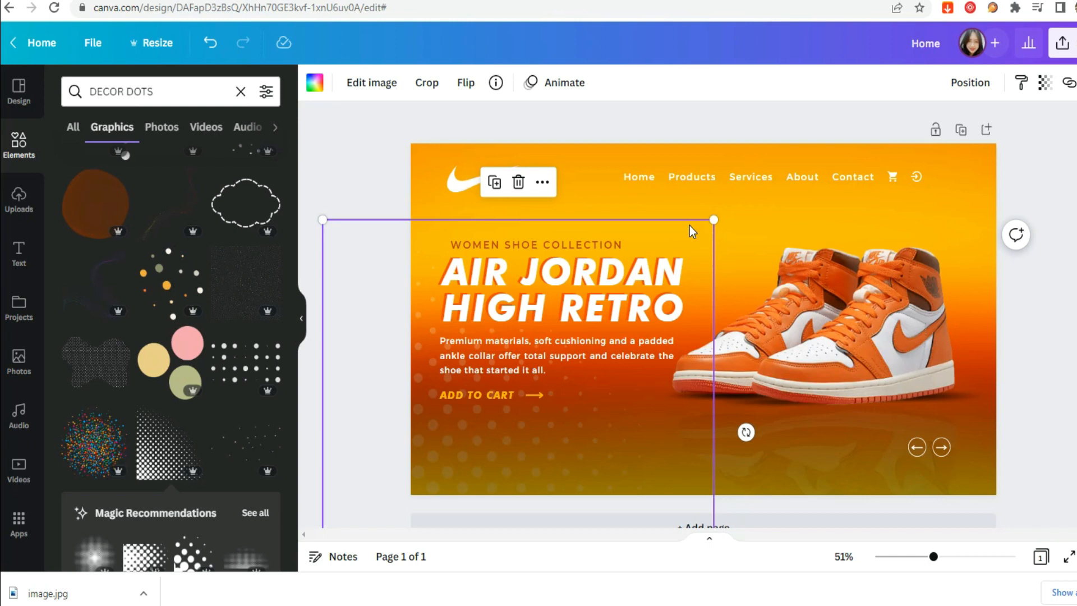
Place a copy of the dot pattern over the banner's right side and flip it vertically and horizontally.
{"action": "left_click_drag", "start_coordinate": [686, 251], "coordinate": [1074, 137]}
{"action": "left_click", "coordinate": [466, 82]}
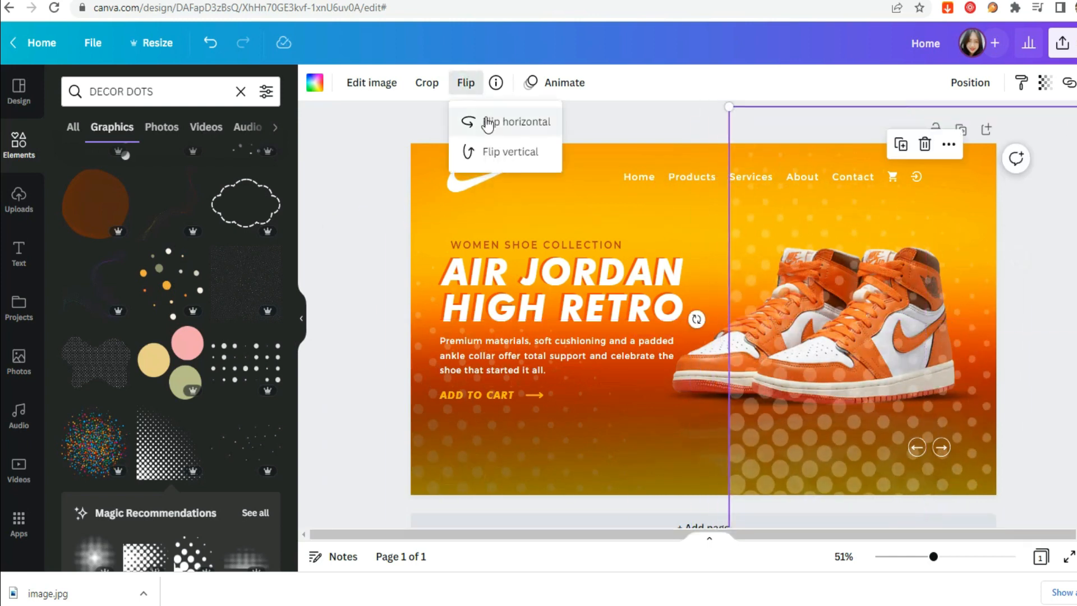
{"action": "left_click", "coordinate": [492, 152]}
{"action": "left_click", "coordinate": [502, 123]}
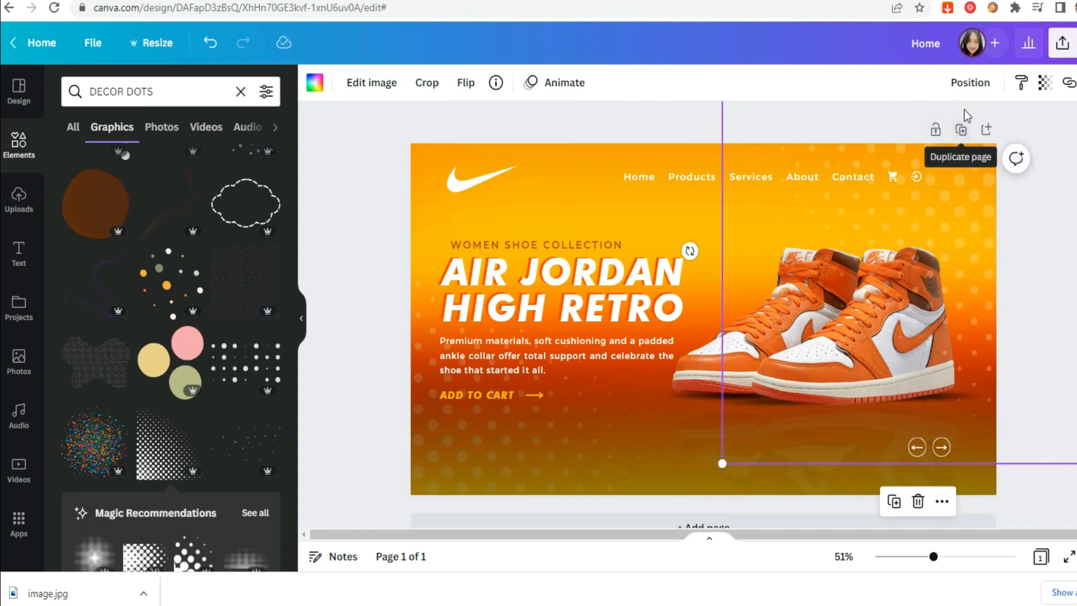
Send the flipped dot pattern to the back and shift it slightly up and left in the banner's upper-right area.
{"action": "left_click", "coordinate": [970, 83]}
{"action": "left_click", "coordinate": [896, 160]}
{"action": "left_click", "coordinate": [1044, 83]}
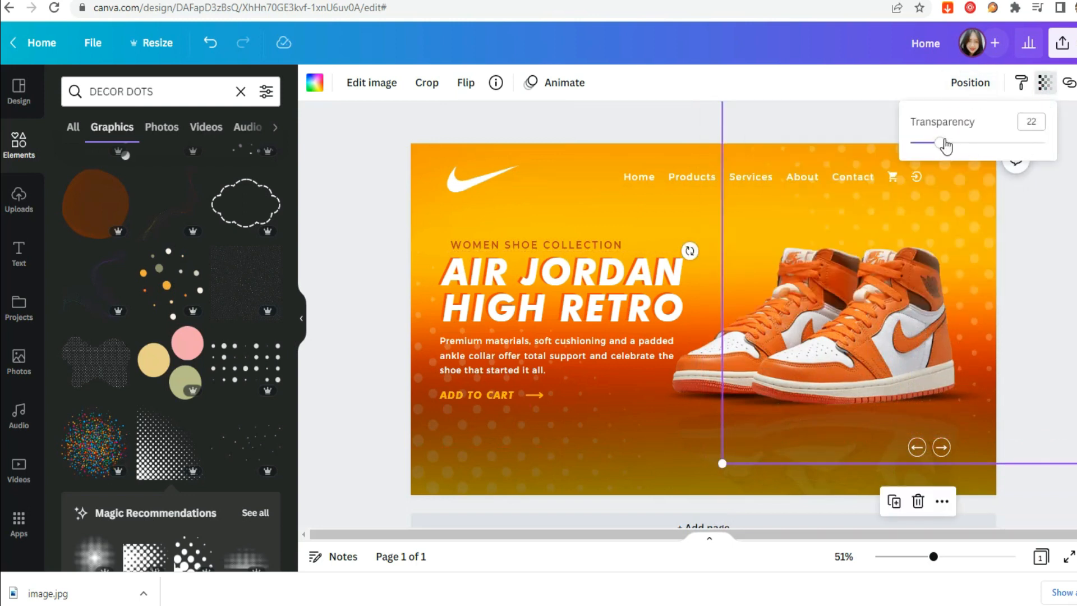
{"action": "left_click_drag", "start_coordinate": [969, 230], "coordinate": [943, 191]}
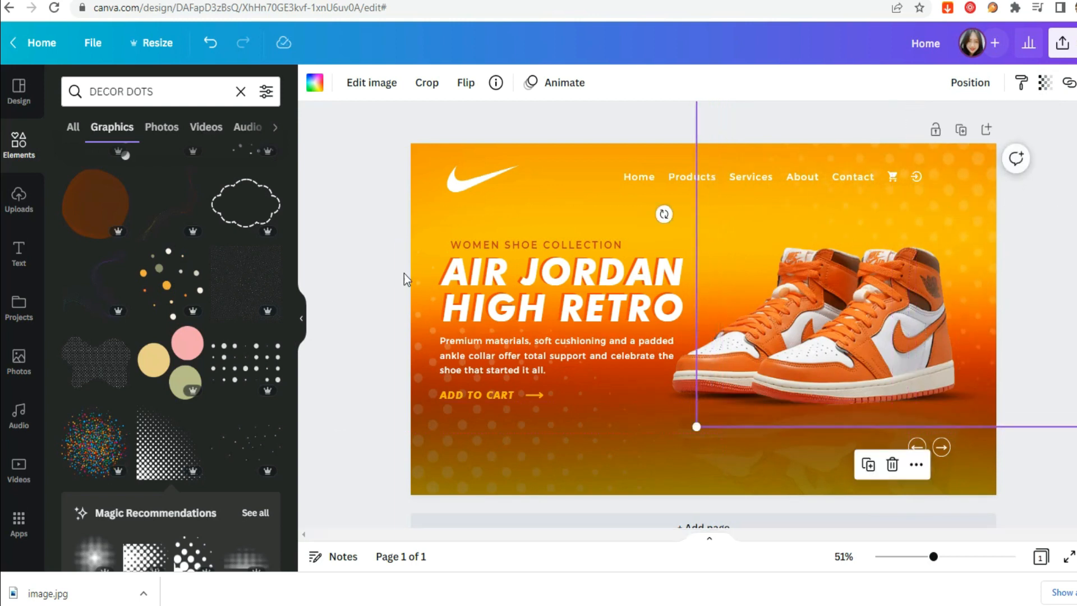
{"action": "left_click", "coordinate": [383, 196]}
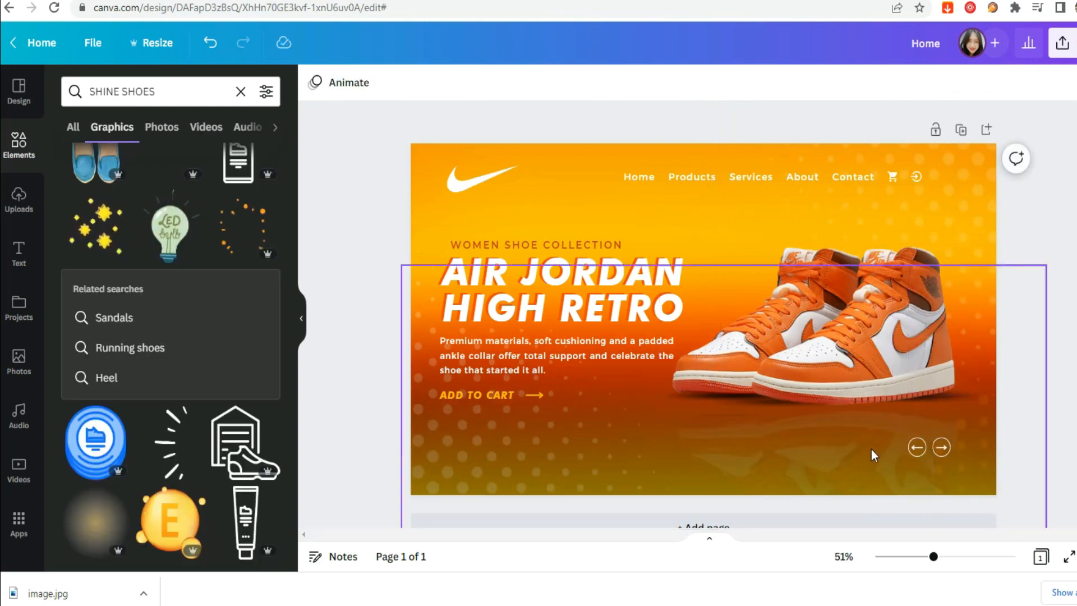
Send the large shading overlay across the banner's lower part to the back, behind the dot patterns.
{"action": "left_click", "coordinate": [874, 456]}
{"action": "left_click", "coordinate": [972, 87]}
{"action": "left_click", "coordinate": [897, 158]}
{"action": "left_click", "coordinate": [1043, 197]}
Select the faint sneaker reflection below the shoes and send it to the back.
{"action": "left_click", "coordinate": [805, 450]}
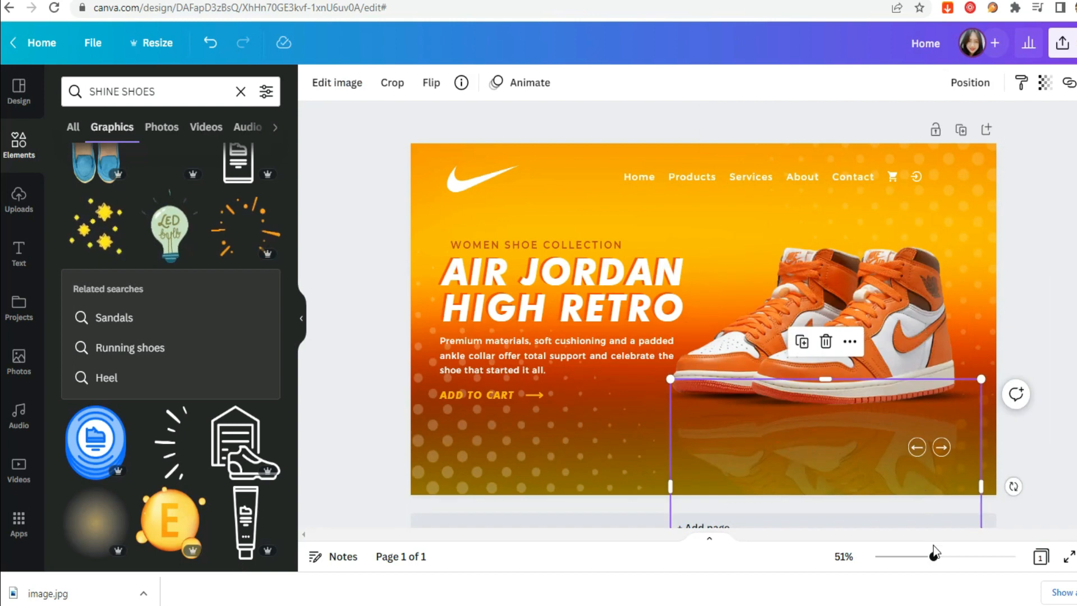
{"action": "scroll", "coordinate": [981, 505], "scroll_direction": "down", "scroll_amount": 2}
{"action": "left_click_drag", "start_coordinate": [1013, 412], "coordinate": [933, 478]}
{"action": "left_click", "coordinate": [970, 82]}
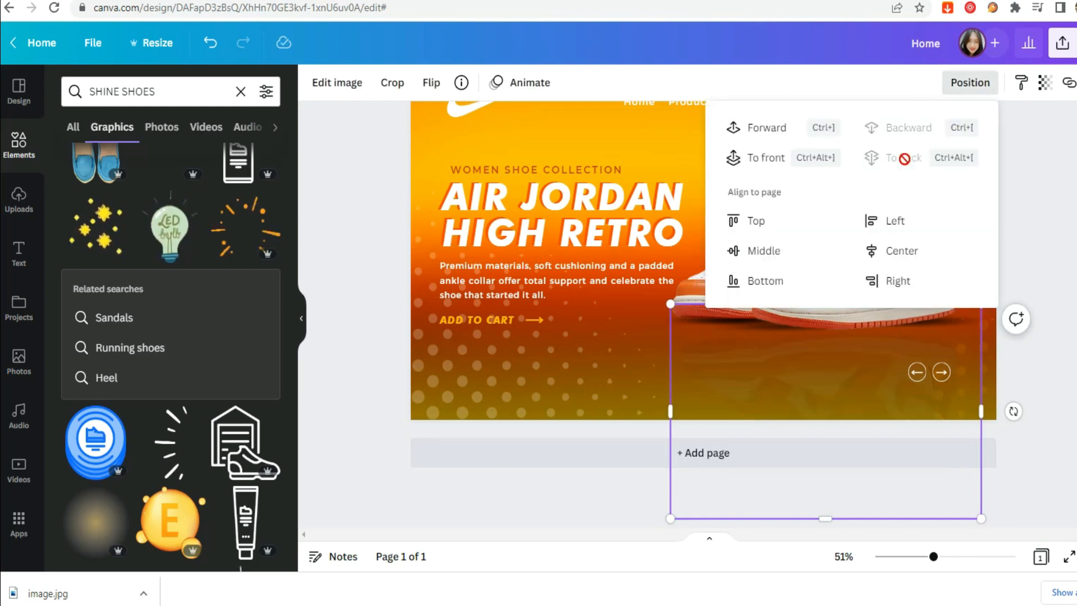
Resize the light glow graphic and position it behind the sneakers in the banner's upper-right area.
{"action": "left_click", "coordinate": [1062, 266]}
{"action": "scroll", "coordinate": [1063, 264], "scroll_direction": "up", "scroll_amount": 2}
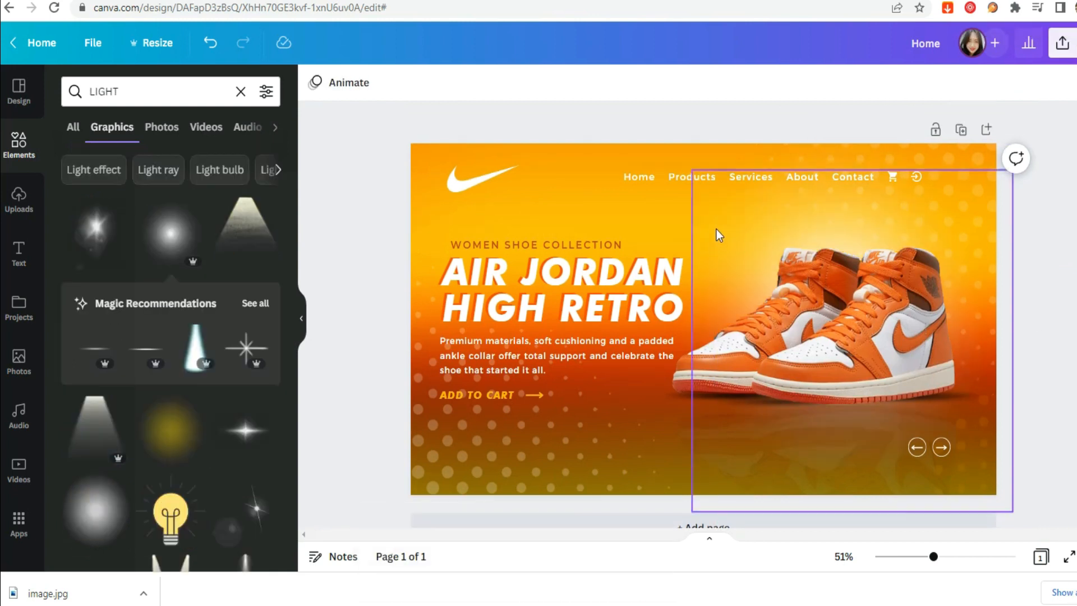
{"action": "mouse_move", "coordinate": [689, 204]}
{"action": "left_mouse_down"}
{"action": "mouse_move", "coordinate": [718, 232]}
{"action": "mouse_move", "coordinate": [697, 221]}
{"action": "mouse_move", "coordinate": [707, 197]}
{"action": "left_mouse_up"}
{"action": "left_click_drag", "start_coordinate": [1035, 498], "coordinate": [981, 435]}
{"action": "left_click_drag", "start_coordinate": [704, 200], "coordinate": [716, 226]}
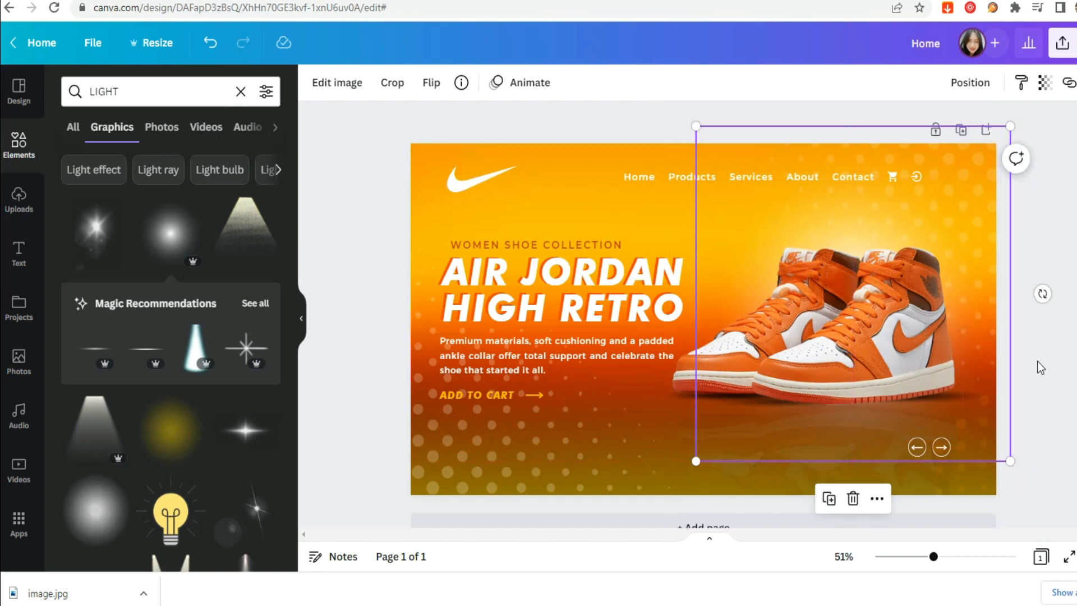
{"action": "left_click_drag", "start_coordinate": [1010, 461], "coordinate": [977, 428]}
{"action": "left_click_drag", "start_coordinate": [979, 128], "coordinate": [980, 122]}
{"action": "left_click_drag", "start_coordinate": [702, 154], "coordinate": [717, 161]}
{"action": "left_click", "coordinate": [1035, 382]}
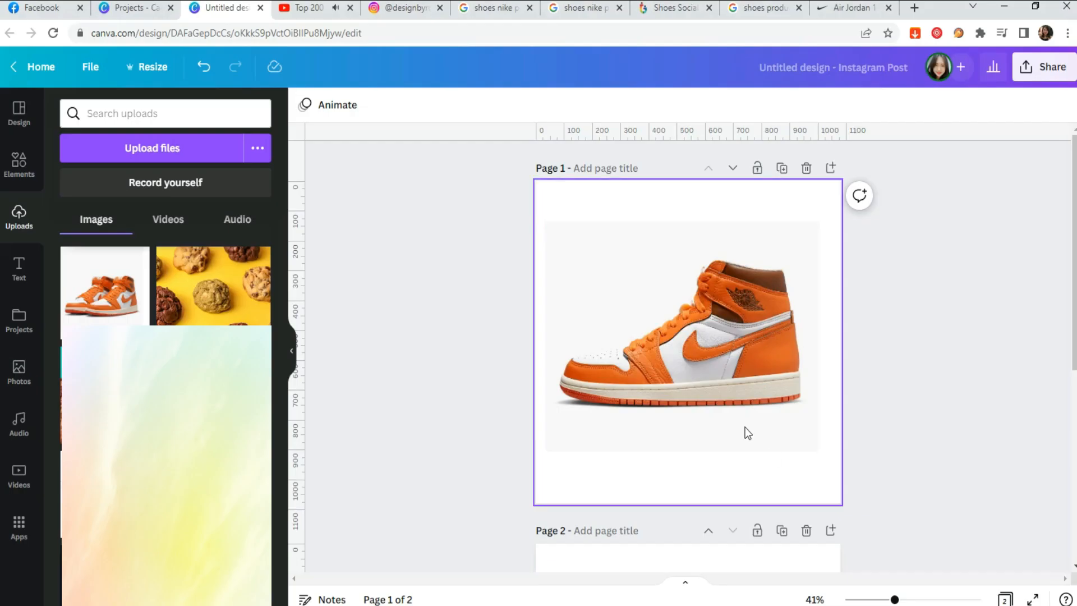
Rotate the sneaker photo on the Instagram post counter-clockwise so its toe points down, and fit it on page 1.
{"action": "left_click", "coordinate": [732, 382]}
{"action": "left_click_drag", "start_coordinate": [684, 484], "coordinate": [743, 470]}
{"action": "left_click_drag", "start_coordinate": [766, 179], "coordinate": [761, 193]}
{"action": "left_click", "coordinate": [945, 336]}
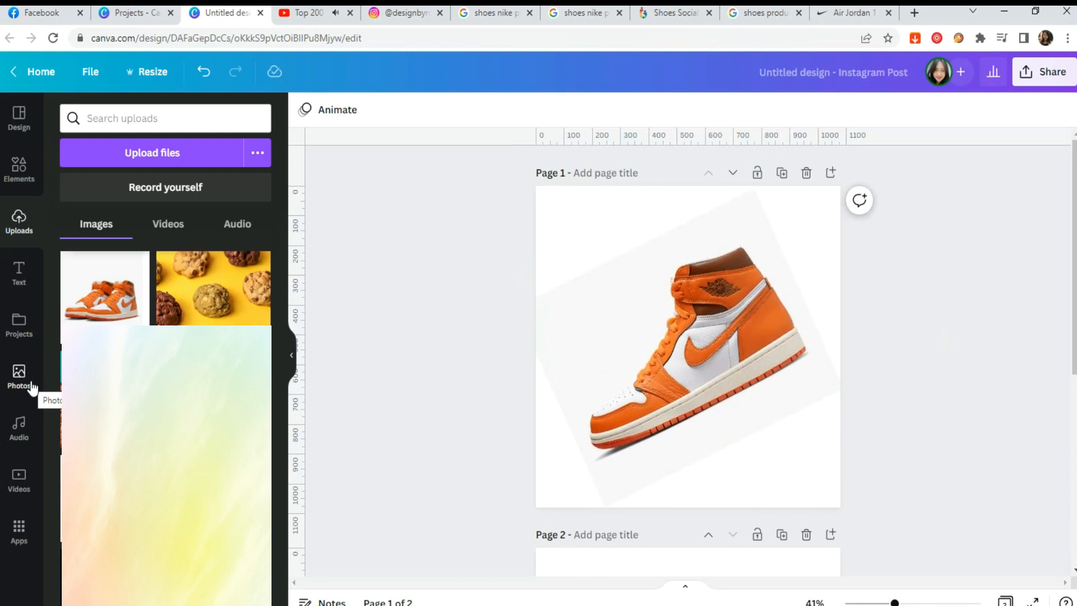
Fill the page background with a photo found by searching "orange gradient" and remove the sneaker photo's own background.
{"action": "left_click", "coordinate": [32, 387]}
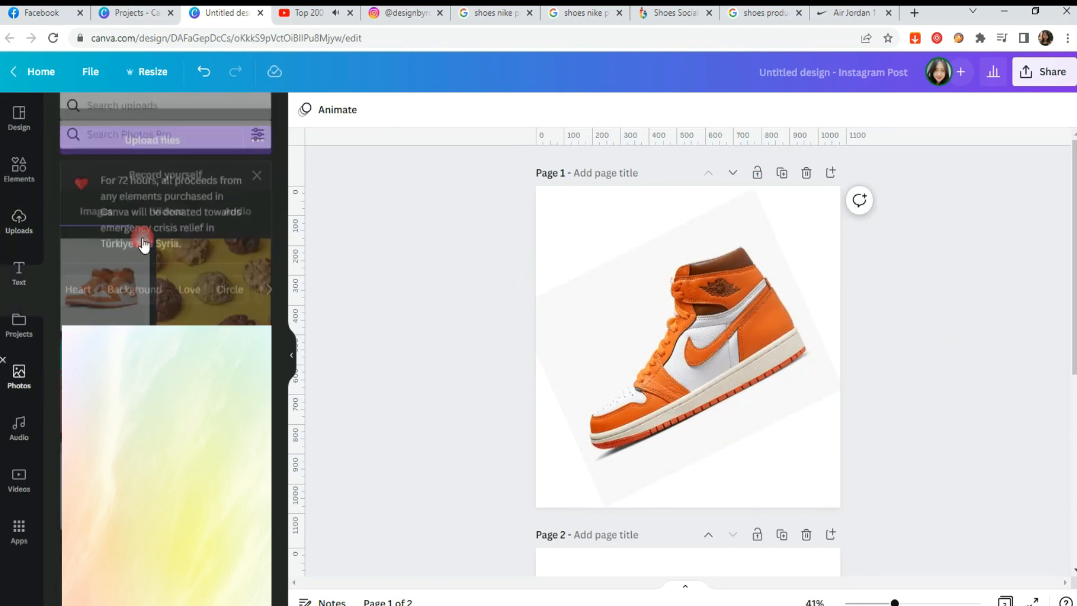
{"action": "left_click", "coordinate": [170, 120]}
{"action": "type", "text": "orange gradient"}
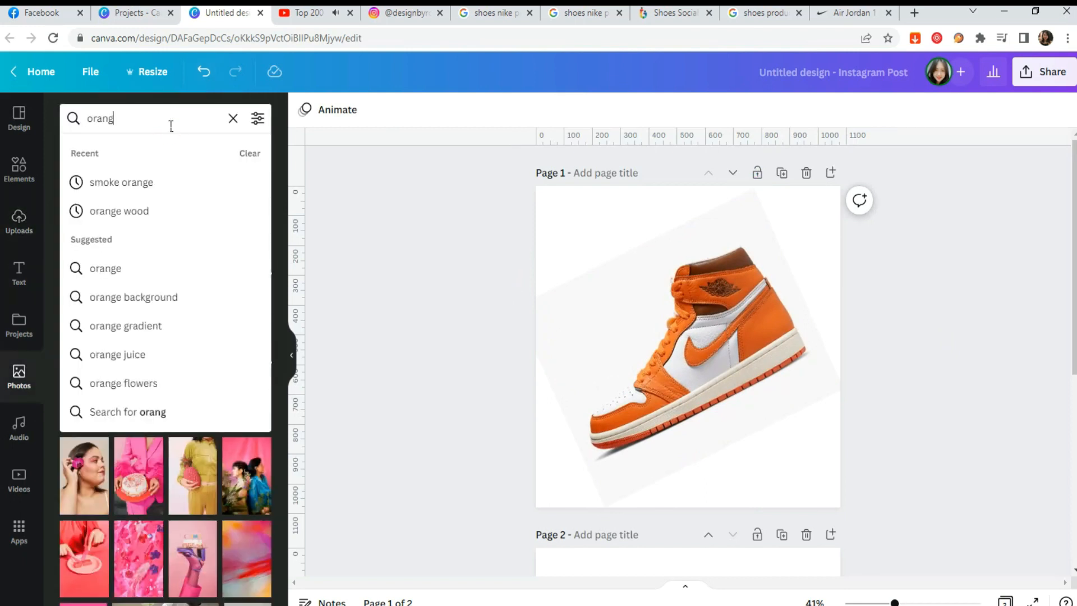
{"action": "key", "text": "Return"}
{"action": "left_click_drag", "start_coordinate": [114, 344], "coordinate": [548, 247]}
{"action": "left_click", "coordinate": [311, 111]}
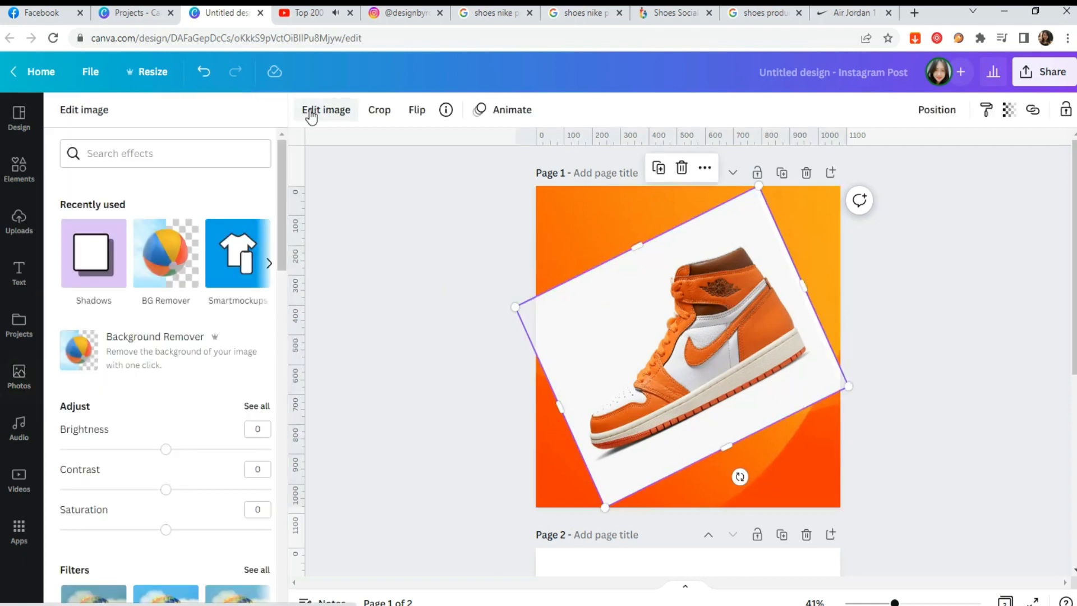
{"action": "left_click", "coordinate": [163, 263]}
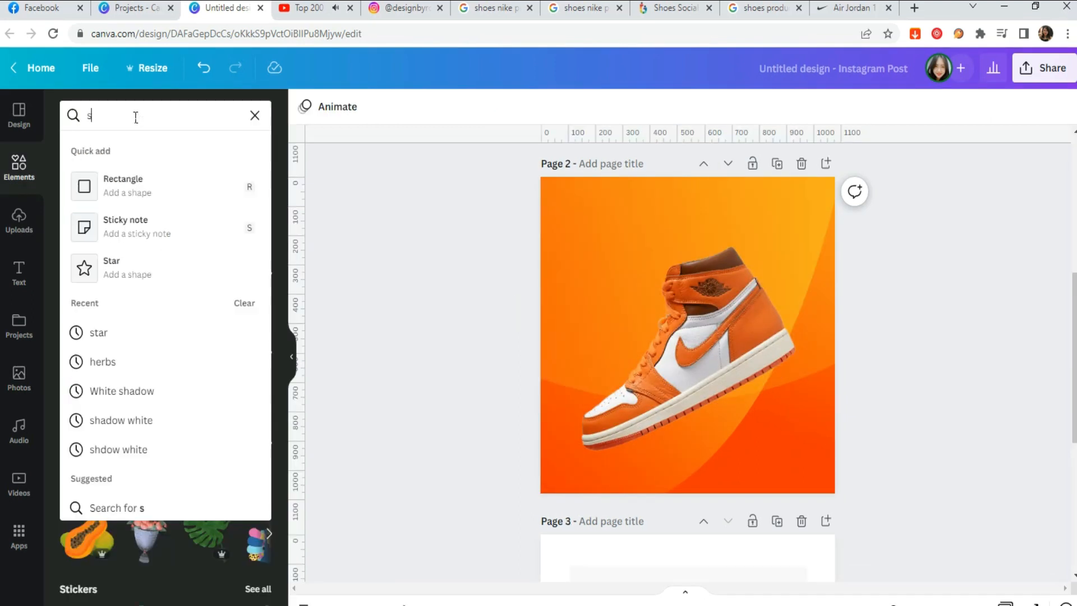
Find a soft slanted oval among the "shadow" graphics and place it beneath the sneaker's sole on page 2.
{"action": "type", "text": "hadow"}
{"action": "key", "text": "Return"}
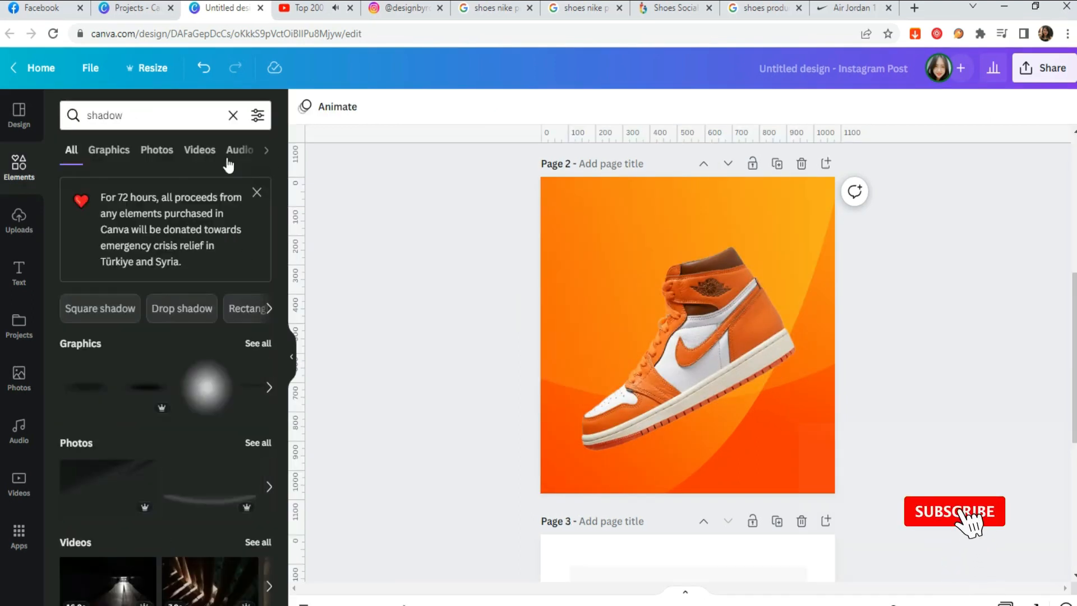
{"action": "scroll", "coordinate": [216, 492], "scroll_direction": "down", "scroll_amount": 3}
{"action": "left_click", "coordinate": [109, 149]}
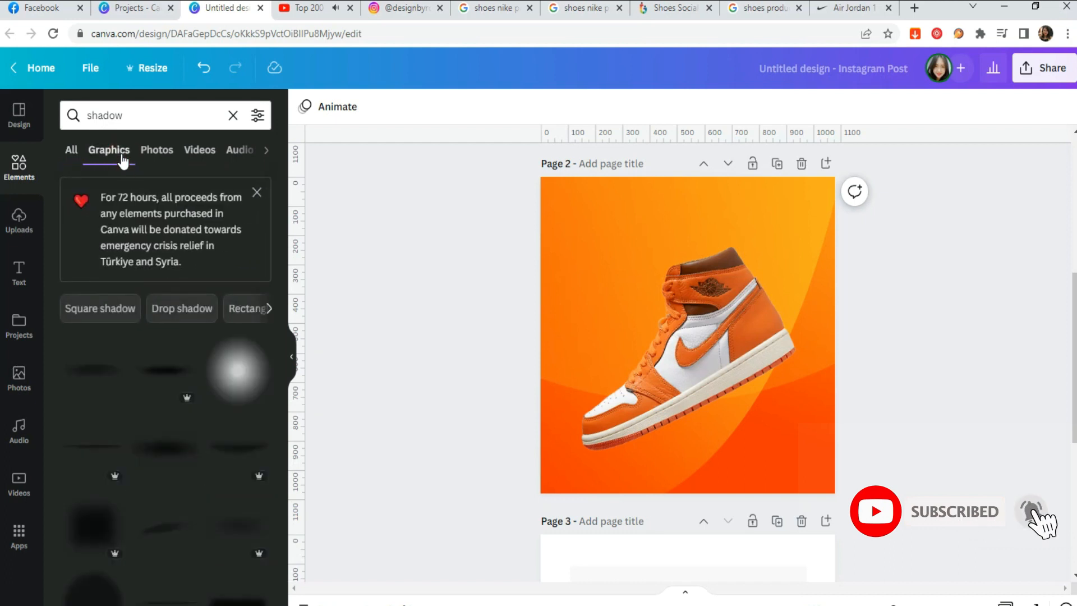
{"action": "scroll", "coordinate": [212, 331], "scroll_direction": "down", "scroll_amount": 3}
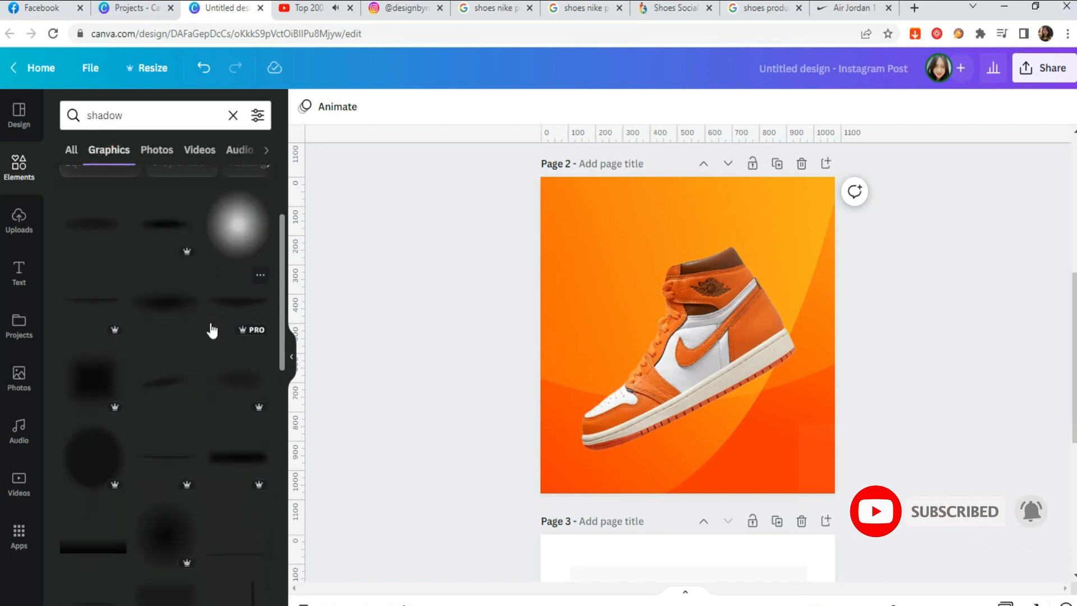
{"action": "left_click", "coordinate": [172, 373]}
{"action": "left_click_drag", "start_coordinate": [635, 345], "coordinate": [652, 444]}
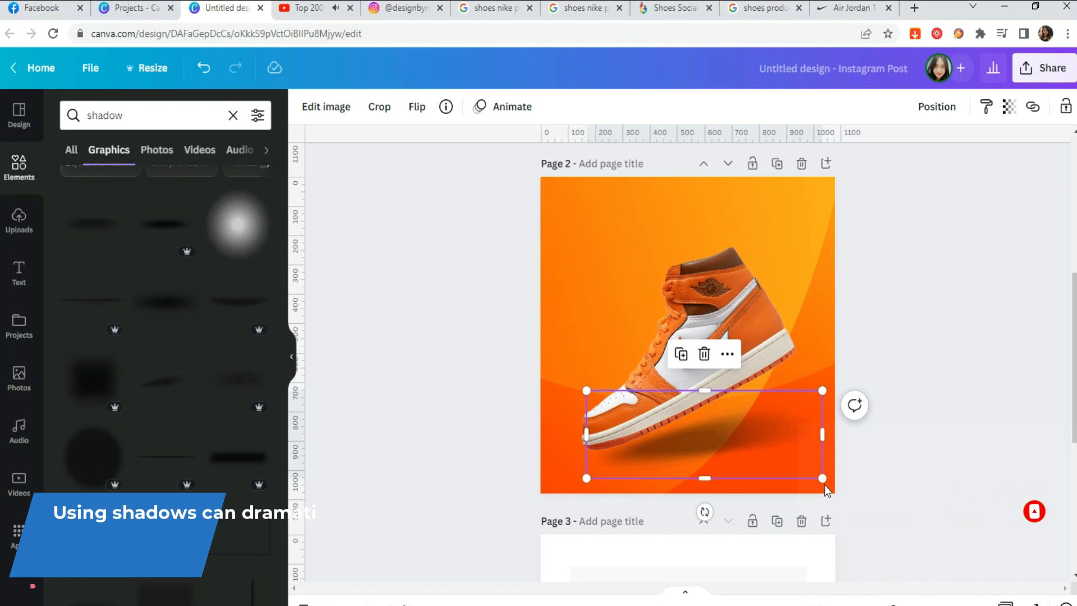
Tilt and shrink the shadow to follow the sneaker's sole, and set its transparency to 52.
{"action": "left_click_drag", "start_coordinate": [704, 511], "coordinate": [713, 502]}
{"action": "left_click_drag", "start_coordinate": [827, 464], "coordinate": [700, 445]}
{"action": "left_click", "coordinate": [1009, 108]}
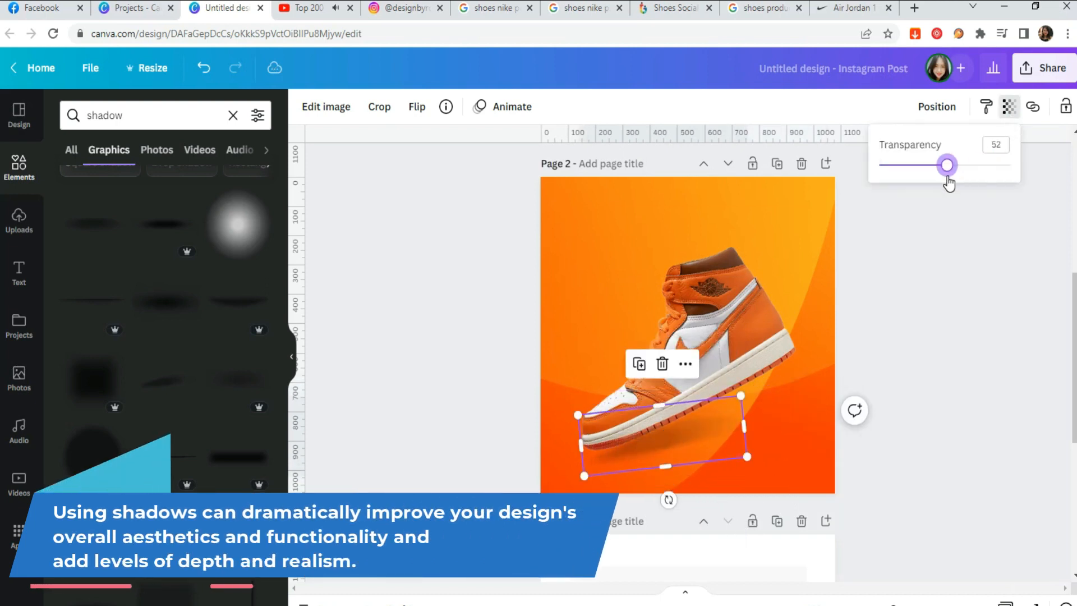
Shrink the shadow further and nudge it close underneath the sneaker's toe.
{"action": "left_click", "coordinate": [937, 107]}
{"action": "left_click_drag", "start_coordinate": [740, 394], "coordinate": [704, 414]}
{"action": "left_click", "coordinate": [692, 443]}
{"action": "left_click", "coordinate": [954, 440]}
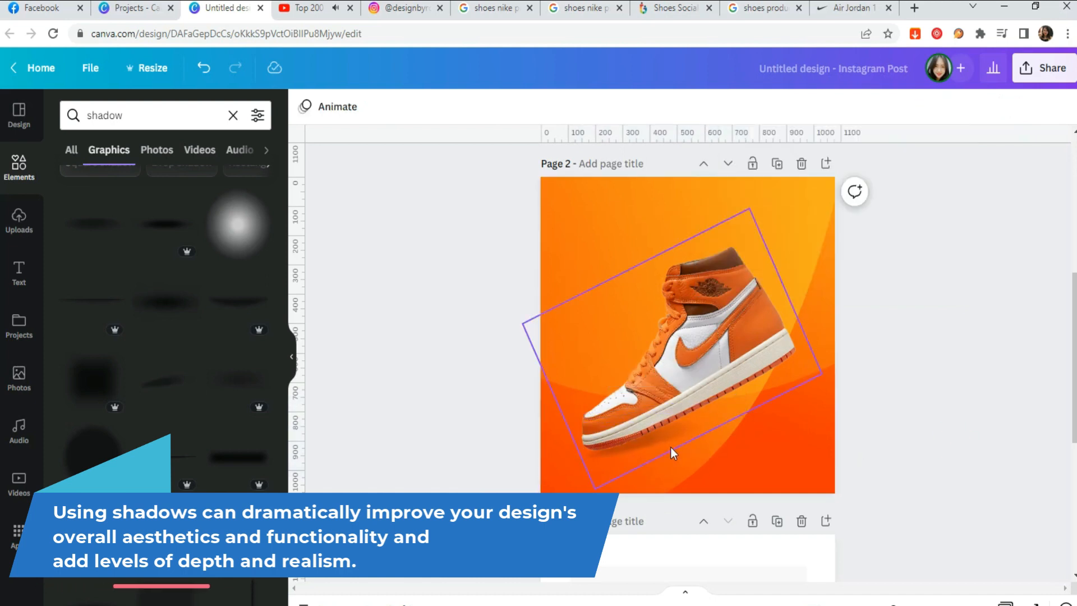
{"action": "left_click", "coordinate": [650, 452]}
{"action": "left_click_drag", "start_coordinate": [674, 493], "coordinate": [643, 493]}
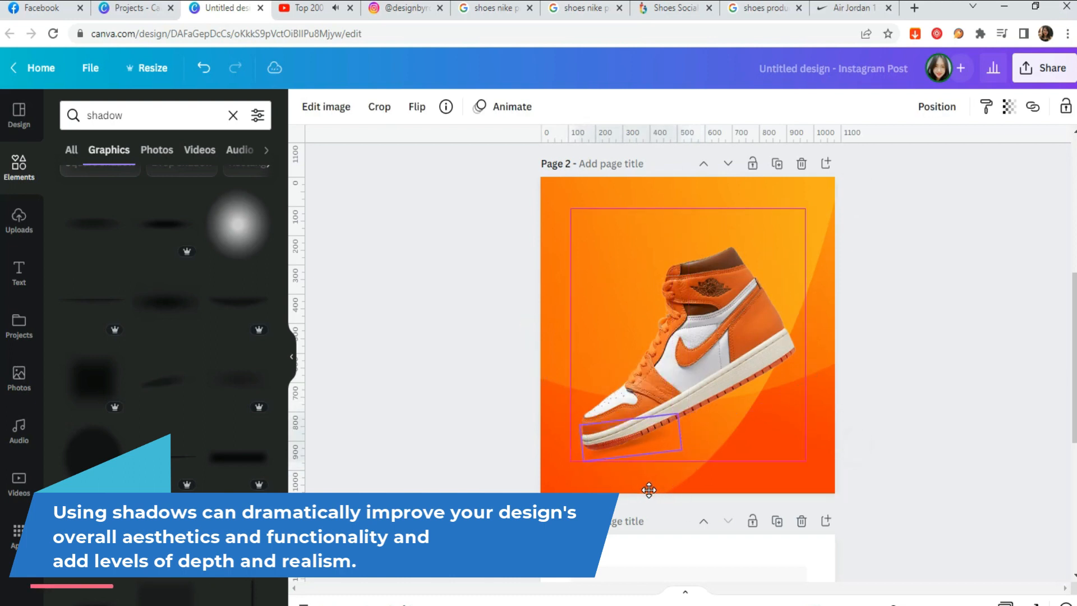
{"action": "left_click", "coordinate": [640, 470]}
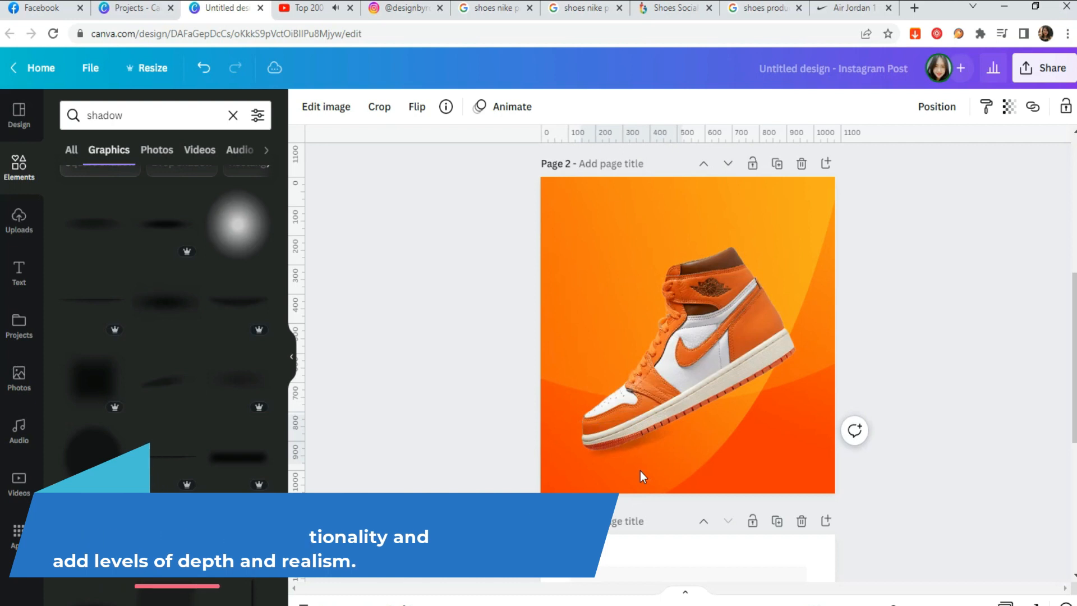
{"action": "left_click", "coordinate": [1007, 419]}
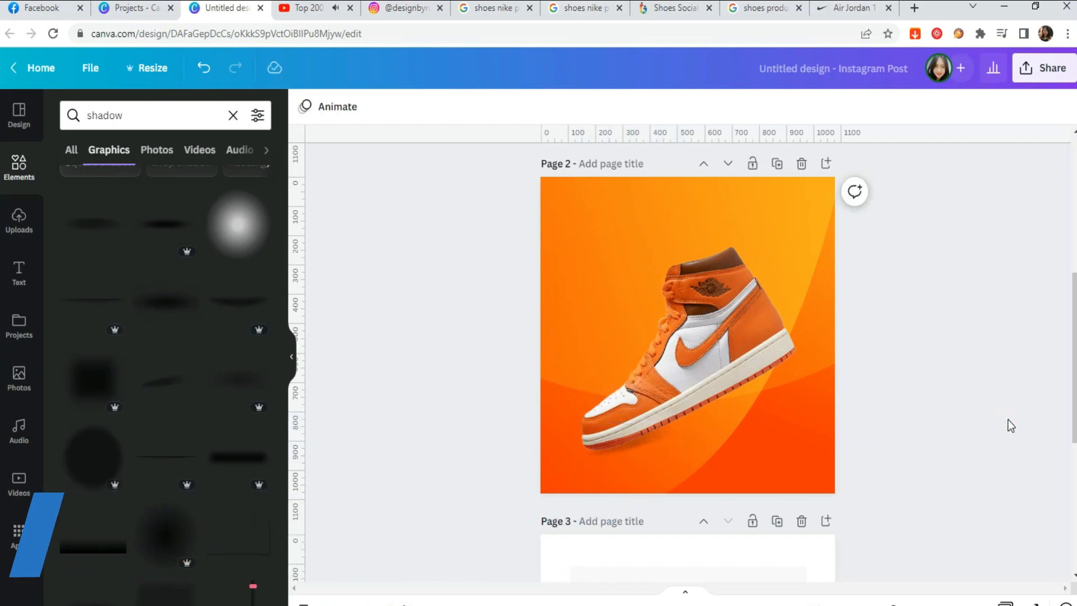
{"action": "left_click", "coordinate": [657, 453]}
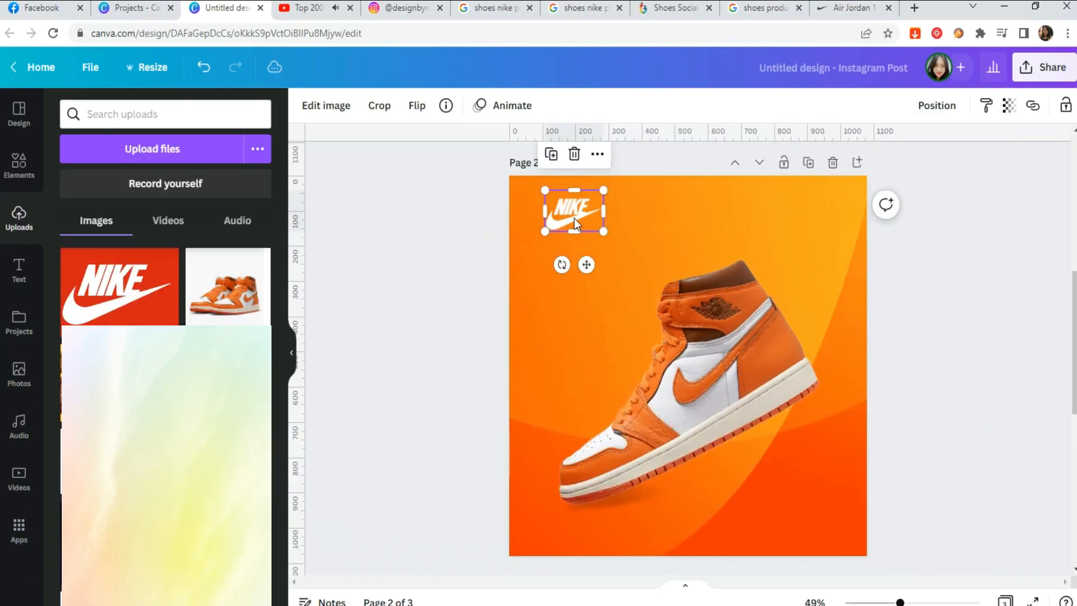
Move the white Nike logo to the upper-left corner of page 2.
{"action": "left_click_drag", "start_coordinate": [574, 217], "coordinate": [593, 234]}
{"action": "left_click", "coordinate": [952, 335]}
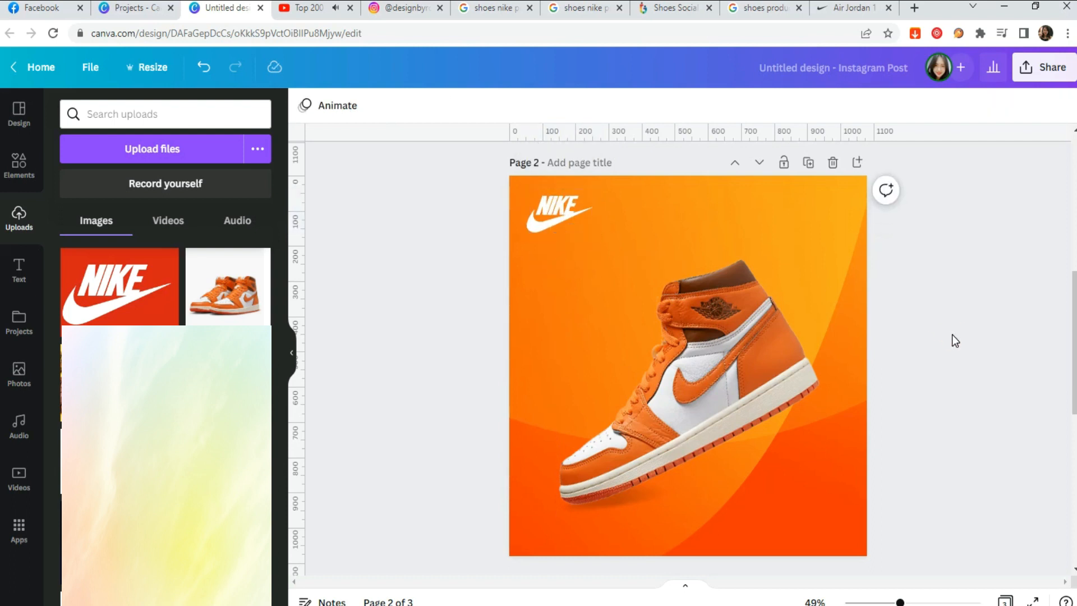
Add the heading "AIR JORDAN" and enlarge it horizontally across the sneaker.
{"action": "left_click", "coordinate": [23, 272]}
{"action": "left_click", "coordinate": [191, 354]}
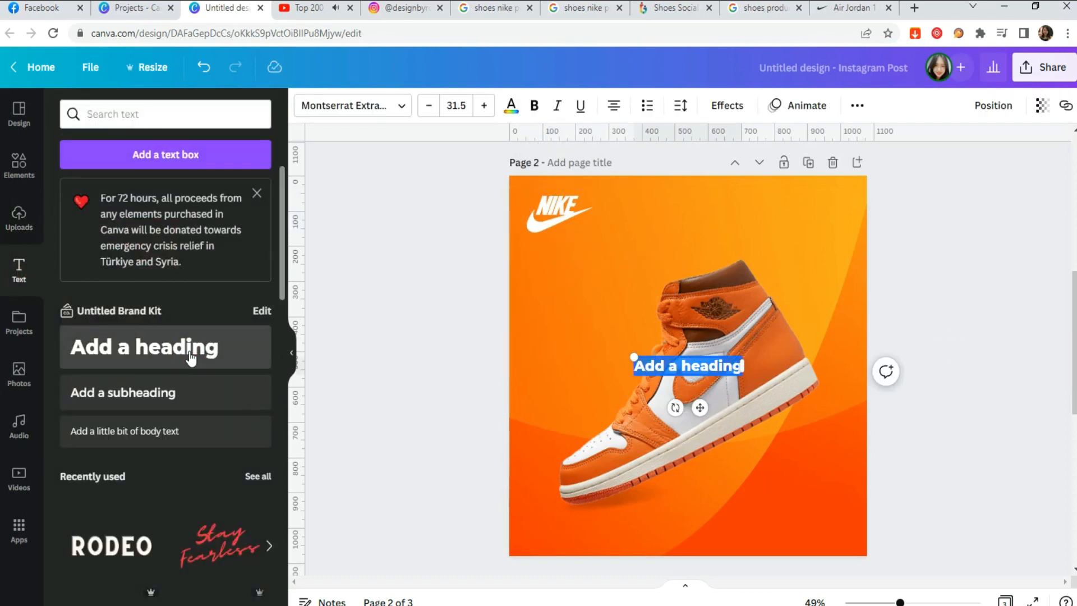
{"action": "type", "text": "AIR JORDAN"}
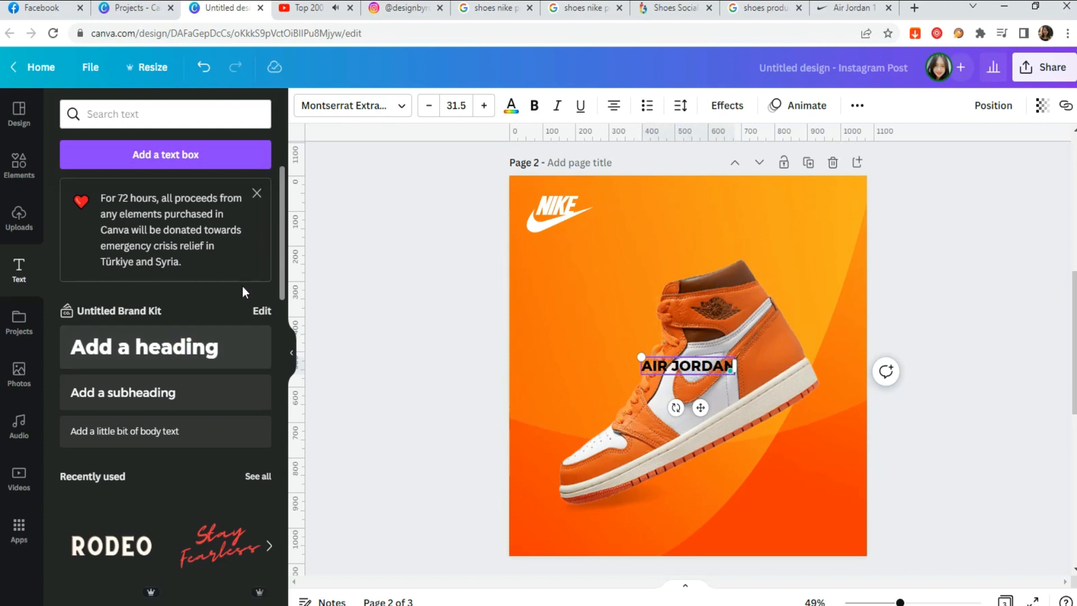
{"action": "left_click_drag", "start_coordinate": [675, 408], "coordinate": [685, 415]}
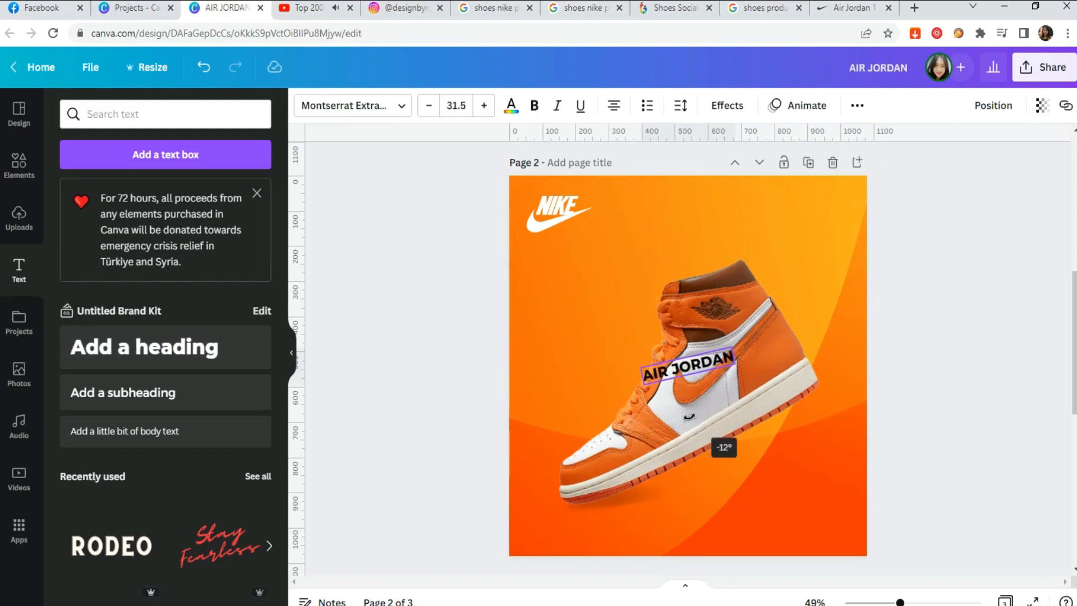
{"action": "left_click_drag", "start_coordinate": [641, 363], "coordinate": [524, 331]}
{"action": "left_click_drag", "start_coordinate": [648, 414], "coordinate": [656, 372]}
{"action": "left_click_drag", "start_coordinate": [769, 301], "coordinate": [831, 285]}
Break the heading onto two left-aligned lines, "AIR" and "JORDAN", with tighter spacing.
{"action": "key", "text": "Return"}
{"action": "left_click", "coordinate": [476, 320]}
{"action": "left_click", "coordinate": [673, 337]}
{"action": "left_click", "coordinate": [614, 106]}
{"action": "left_click", "coordinate": [613, 107]}
{"action": "left_click", "coordinate": [680, 106]}
{"action": "left_click_drag", "start_coordinate": [763, 209], "coordinate": [728, 211]}
{"action": "left_click", "coordinate": [906, 353]}
Move the word "AIR" into its own text box above "JORDAN" at font size 206.
{"action": "double_click", "coordinate": [608, 315]}
{"action": "key", "text": "ctrl+x"}
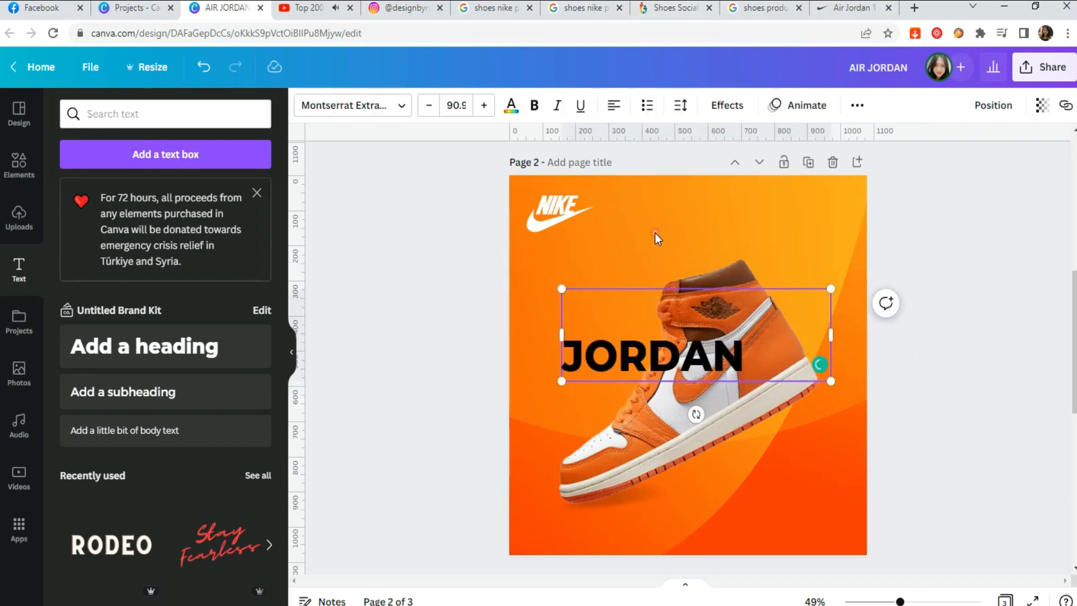
{"action": "left_click", "coordinate": [656, 235]}
{"action": "key", "text": "ctrl+v"}
{"action": "left_click_drag", "start_coordinate": [688, 365], "coordinate": [724, 234]}
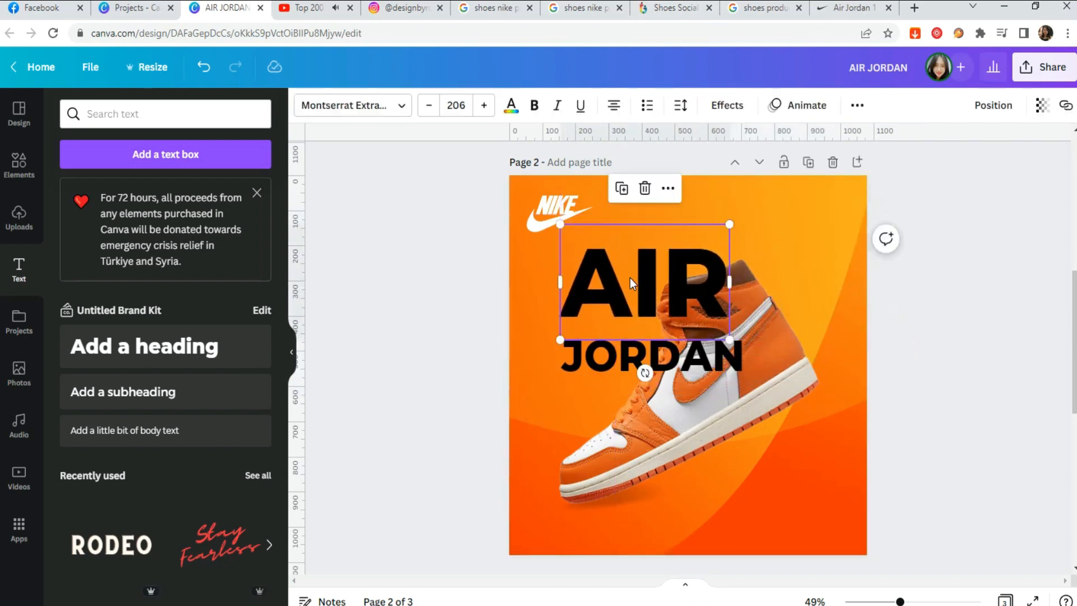
Align "JORDAN" directly under "AIR" and scale it to font size 85.5 to match the width.
{"action": "left_click_drag", "start_coordinate": [621, 363], "coordinate": [612, 358]}
{"action": "left_click_drag", "start_coordinate": [822, 284], "coordinate": [805, 290]}
{"action": "left_click", "coordinate": [1002, 407]}
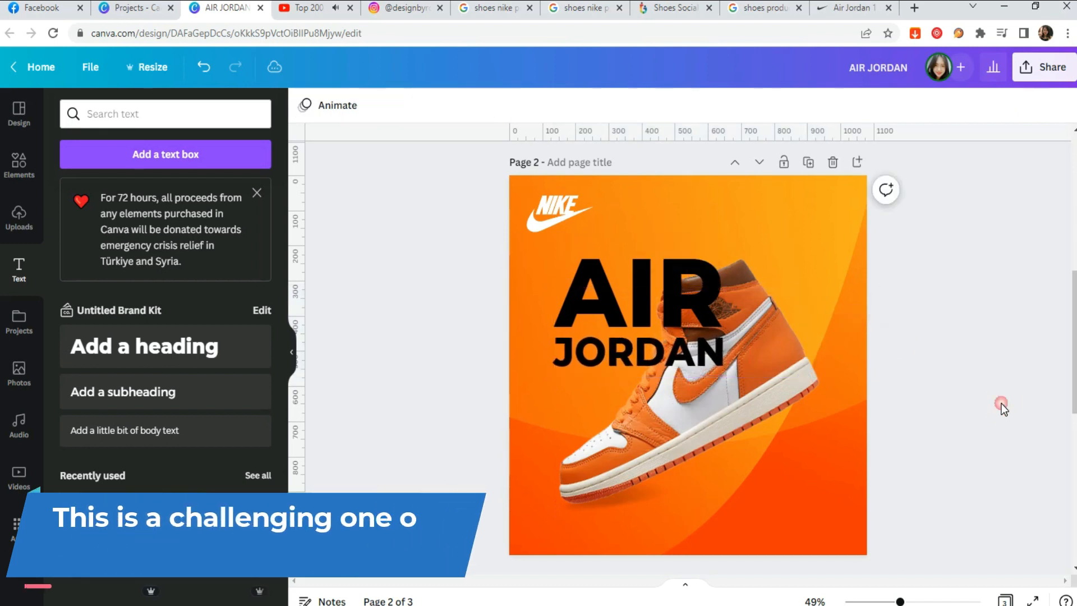
Colour both the "AIR" and "JORDAN" texts white.
{"action": "left_click", "coordinate": [676, 297]}
{"action": "left_click", "coordinate": [511, 106]}
{"action": "left_click", "coordinate": [148, 291]}
{"action": "left_click", "coordinate": [640, 353]}
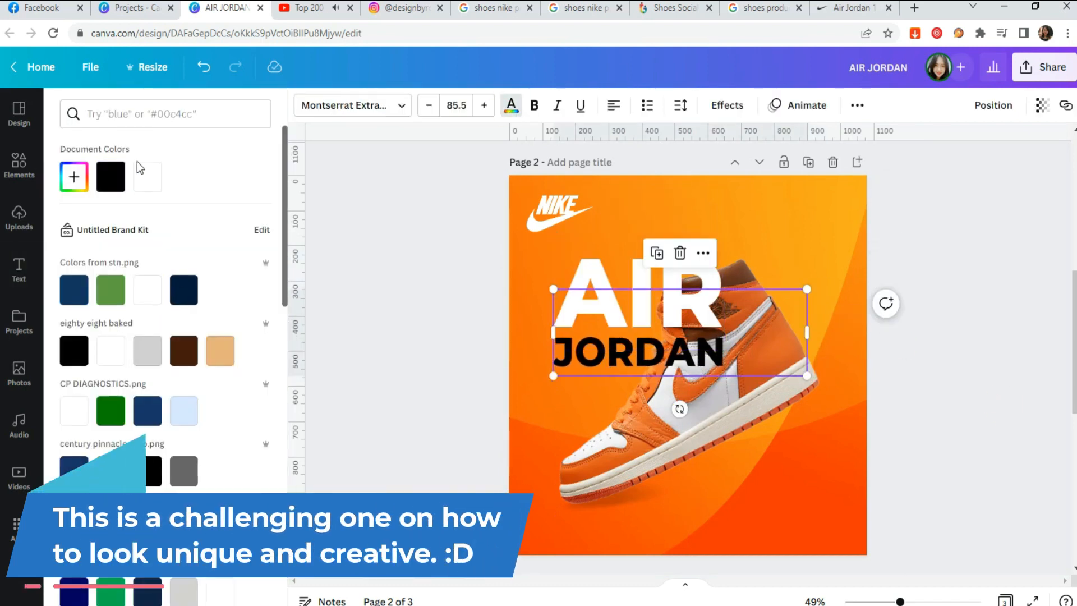
{"action": "left_click", "coordinate": [145, 176]}
{"action": "left_click", "coordinate": [415, 246]}
Apply the Hollow effect to "AIR" and enlarge it to font size 244, shifted slightly left.
{"action": "left_click", "coordinate": [646, 291]}
{"action": "left_click", "coordinate": [727, 105]}
{"action": "left_click", "coordinate": [92, 294]}
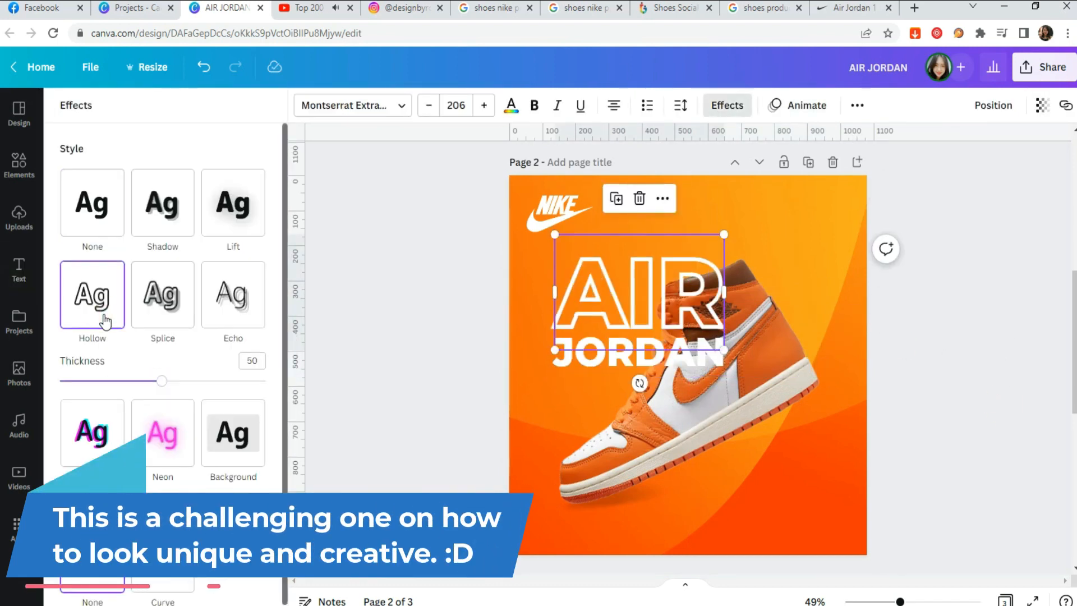
{"action": "left_click_drag", "start_coordinate": [724, 234], "coordinate": [755, 214]}
{"action": "left_click_drag", "start_coordinate": [608, 283], "coordinate": [584, 284]}
{"action": "left_click", "coordinate": [582, 288]}
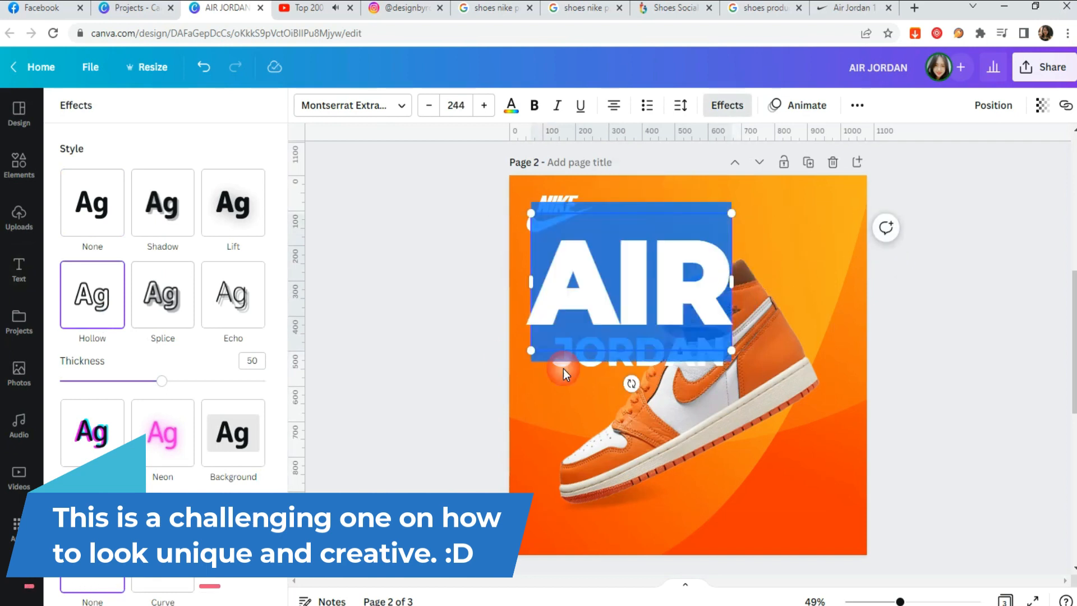
Enlarge "JORDAN" to span the page width and send it behind the sneaker.
{"action": "left_click", "coordinate": [564, 368]}
{"action": "left_click", "coordinate": [571, 370]}
{"action": "left_click", "coordinate": [660, 364]}
{"action": "left_click", "coordinate": [660, 363]}
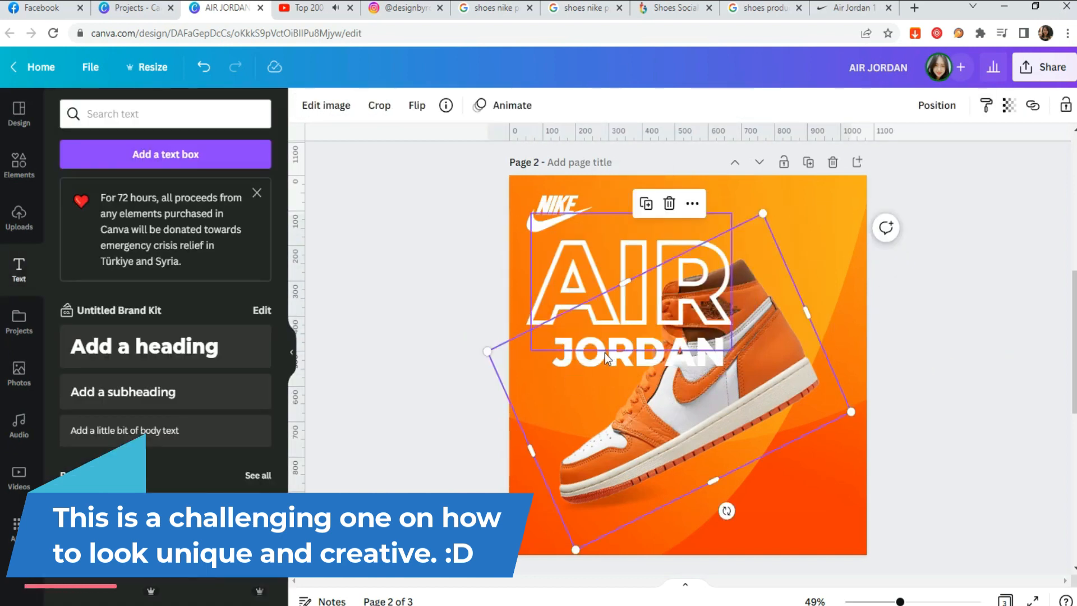
{"action": "left_click", "coordinate": [1022, 302]}
{"action": "left_click", "coordinate": [663, 377]}
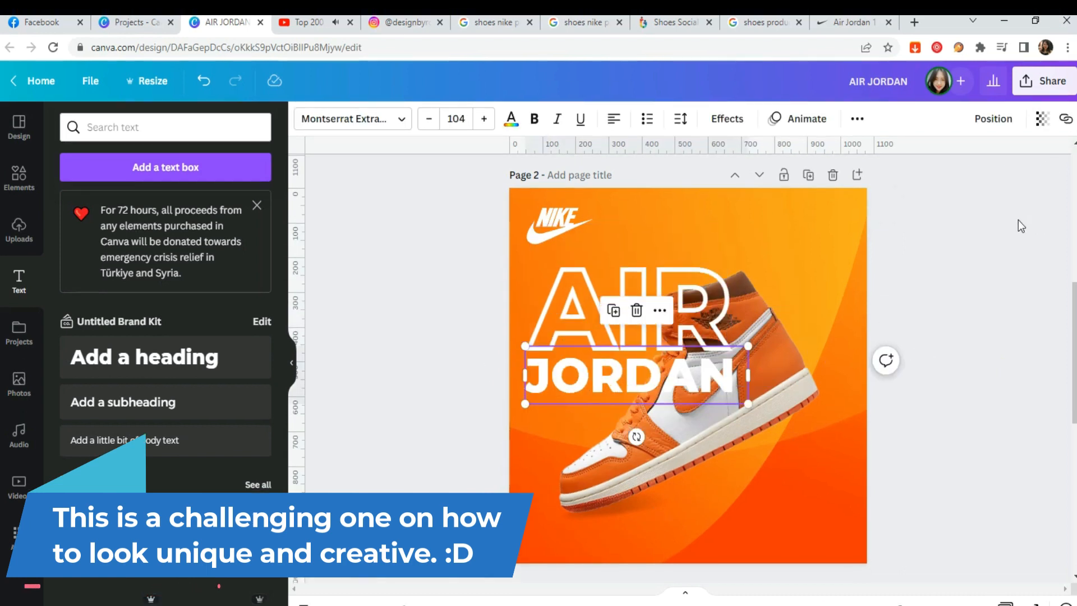
{"action": "left_click", "coordinate": [993, 118]}
{"action": "left_click", "coordinate": [933, 162]}
{"action": "left_click_drag", "start_coordinate": [748, 403], "coordinate": [857, 461]}
Widen the letter spacing of the hollow "AIR" text and scale it to about size 290, matching the width of "JORDAN".
{"action": "left_click", "coordinate": [708, 292]}
{"action": "left_click_drag", "start_coordinate": [731, 240], "coordinate": [881, 259]}
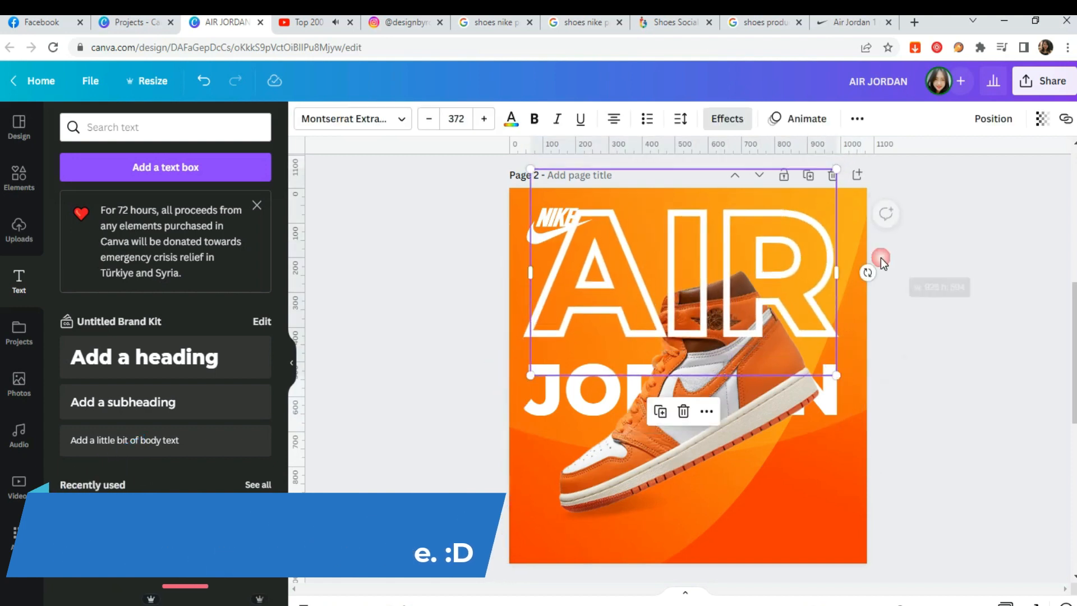
{"action": "left_click", "coordinate": [680, 118]}
{"action": "left_click_drag", "start_coordinate": [721, 173], "coordinate": [757, 178]}
{"action": "left_click_drag", "start_coordinate": [994, 168], "coordinate": [872, 212]}
{"action": "left_click_drag", "start_coordinate": [509, 222], "coordinate": [491, 214]}
{"action": "left_click", "coordinate": [1020, 356]}
{"action": "left_click", "coordinate": [777, 258]}
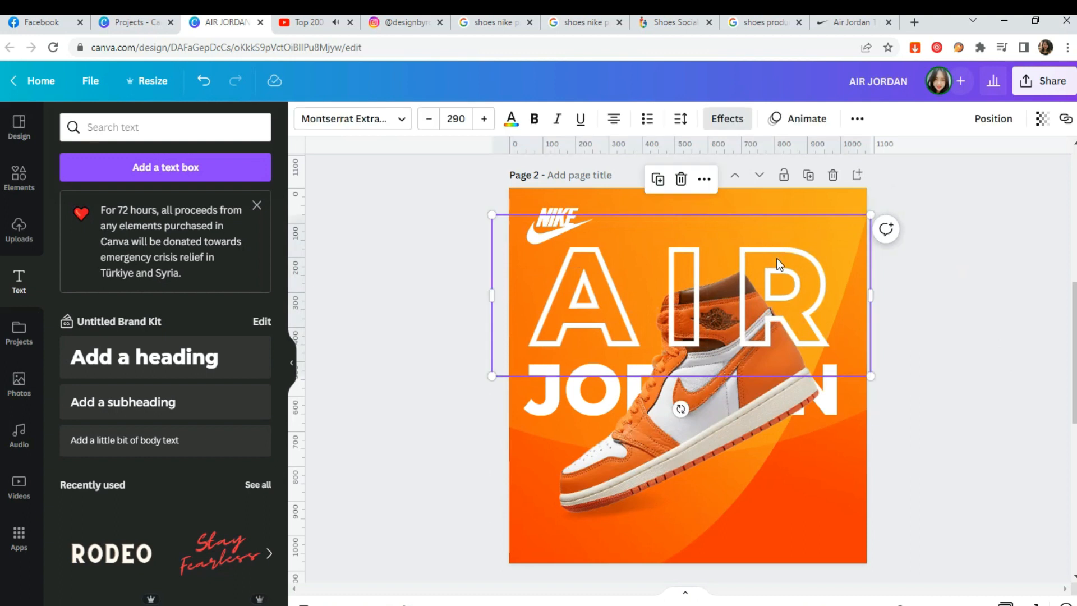
{"action": "left_click_drag", "start_coordinate": [870, 376], "coordinate": [878, 384]}
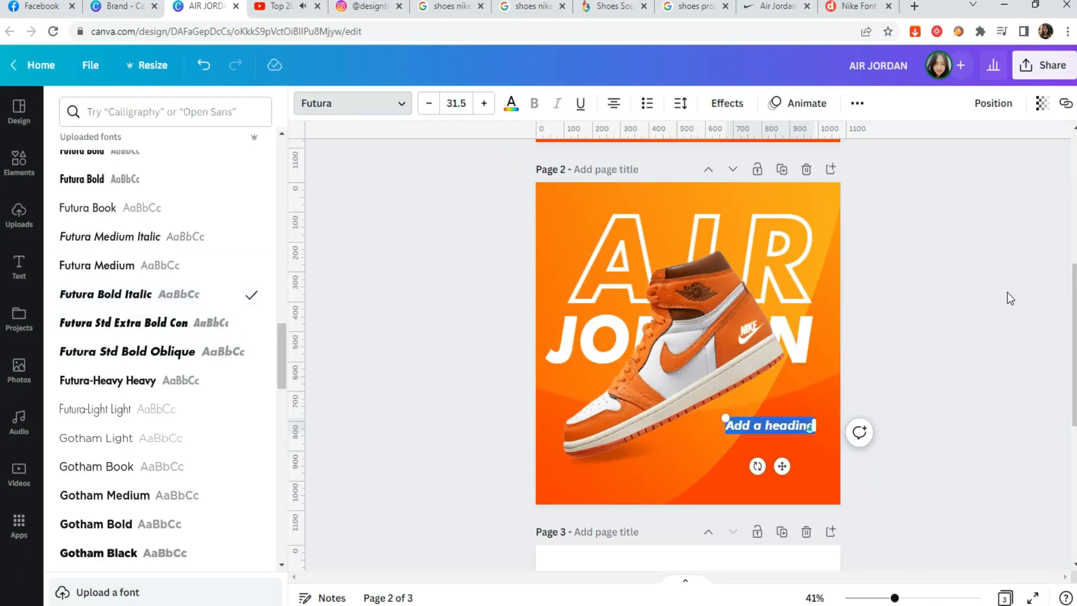
Change the heading below the sneaker to "WOMEN'S SHOES" and colour it warm yellow, using a "YELLOW" colour search.
{"action": "type", "text": "SHOES"}
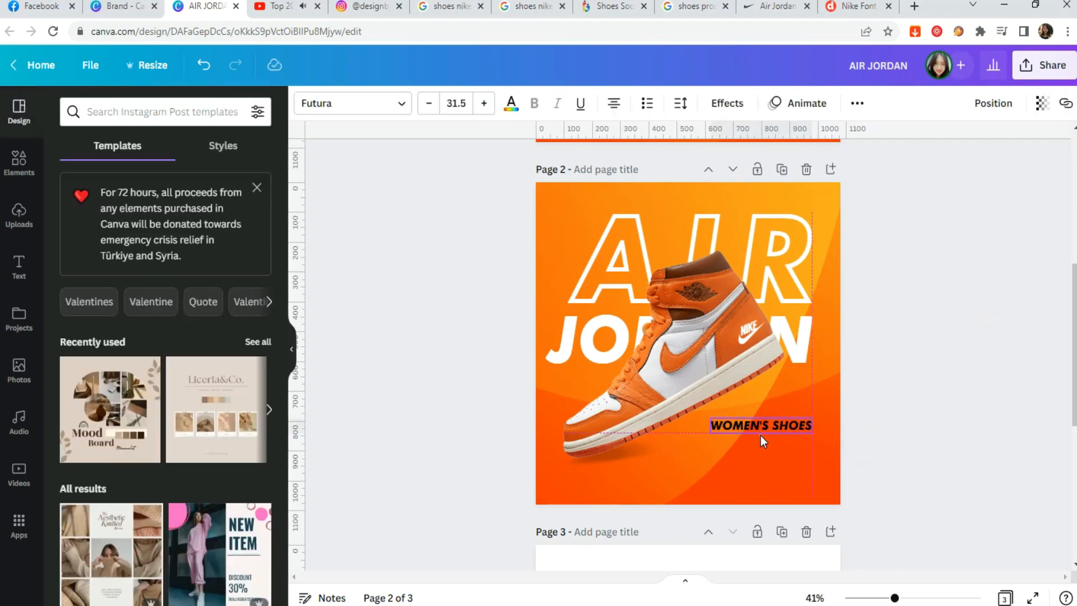
{"action": "left_click", "coordinate": [511, 103]}
{"action": "scroll", "coordinate": [167, 268], "scroll_direction": "down", "scroll_amount": 10}
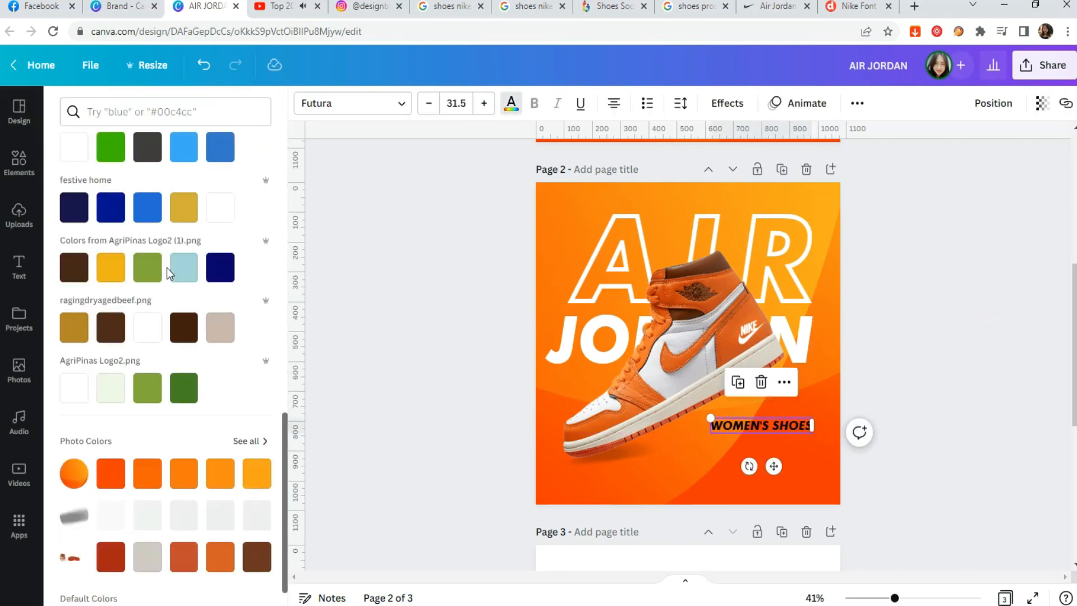
{"action": "left_click", "coordinate": [220, 309]}
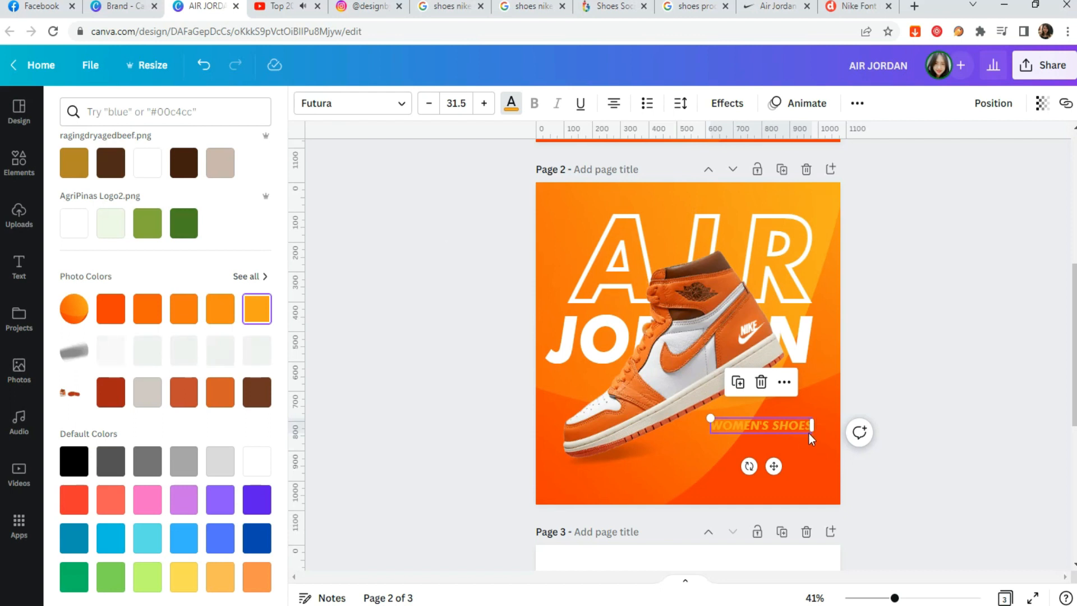
{"action": "scroll", "coordinate": [167, 336], "scroll_direction": "up", "scroll_amount": 10}
{"action": "left_click", "coordinate": [178, 111]}
{"action": "type", "text": "YELLOW"}
{"action": "left_click", "coordinate": [74, 174]}
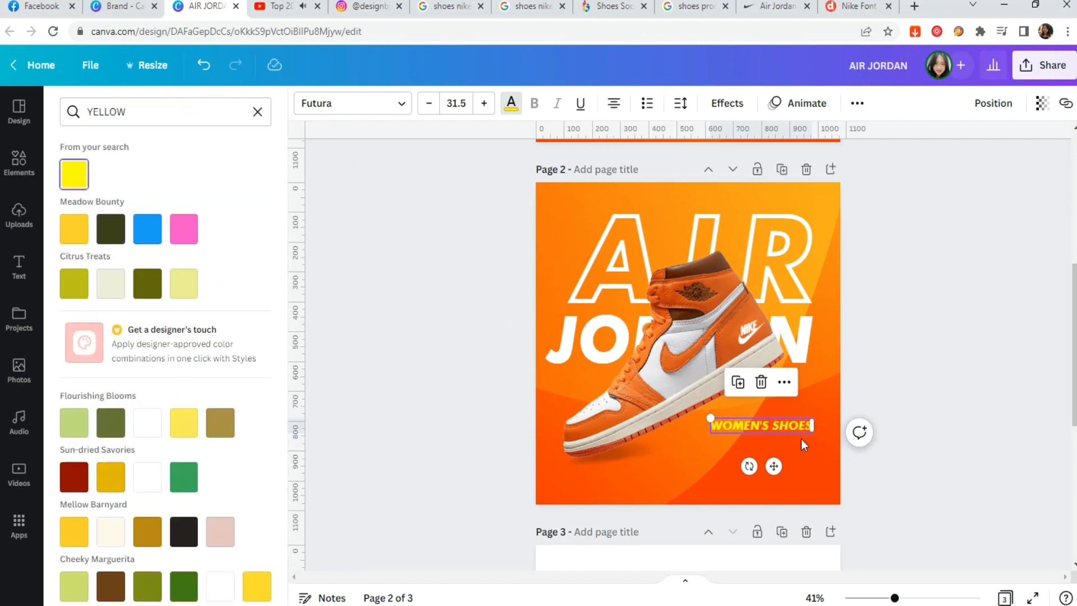
{"action": "scroll", "coordinate": [101, 393], "scroll_direction": "down", "scroll_amount": 4}
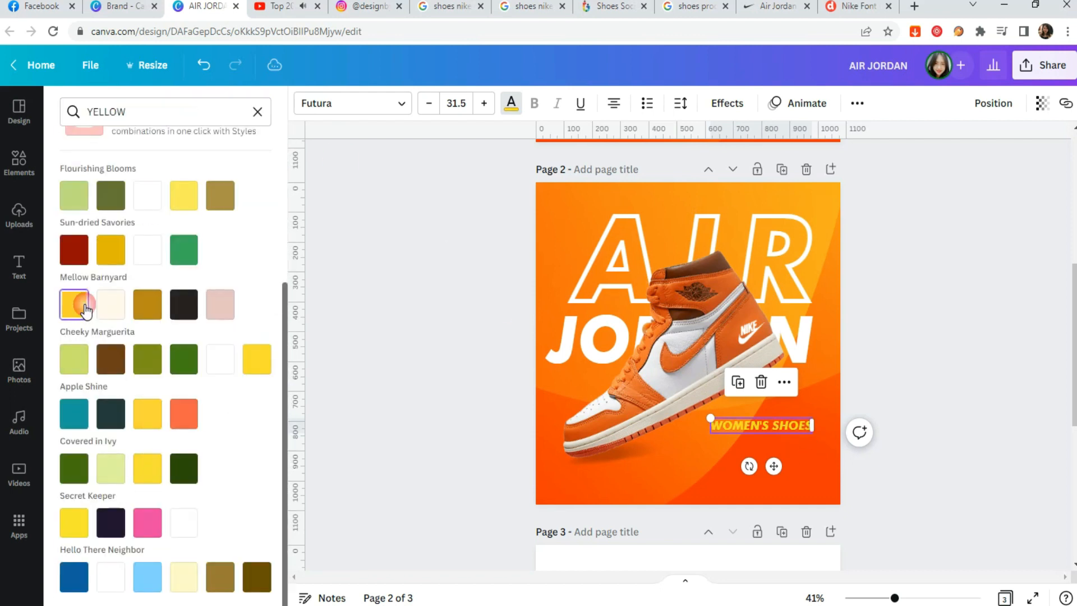
{"action": "left_click", "coordinate": [879, 387]}
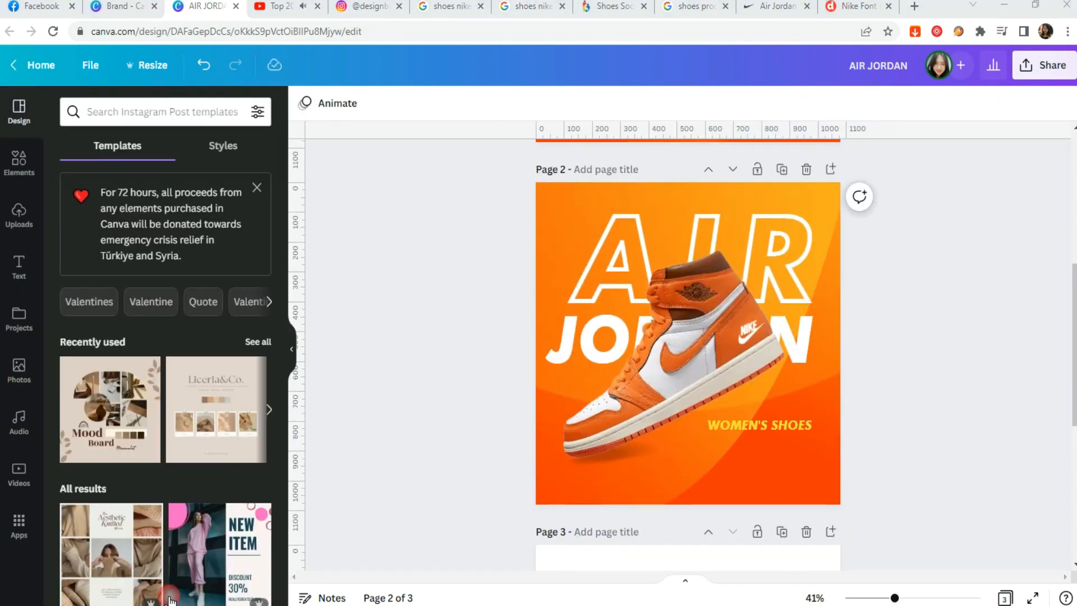
Paste the shoe description onto page 2 in a regular Futura weight and shrink it to about size 16.3 near "WOMEN'S SHOES".
{"action": "left_click", "coordinate": [789, 462]}
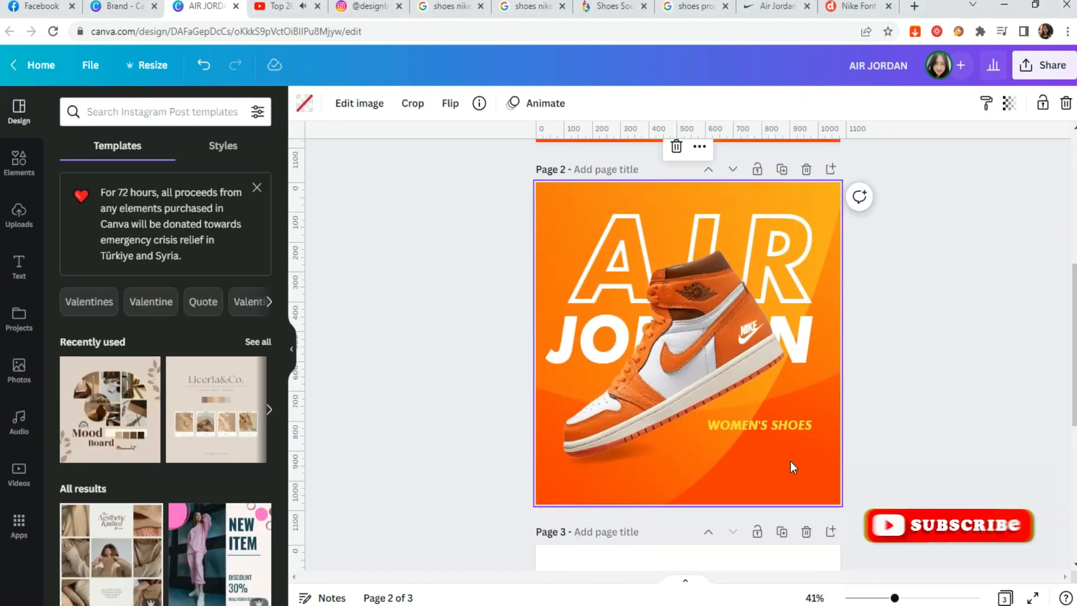
{"action": "key", "text": "ctrl+v"}
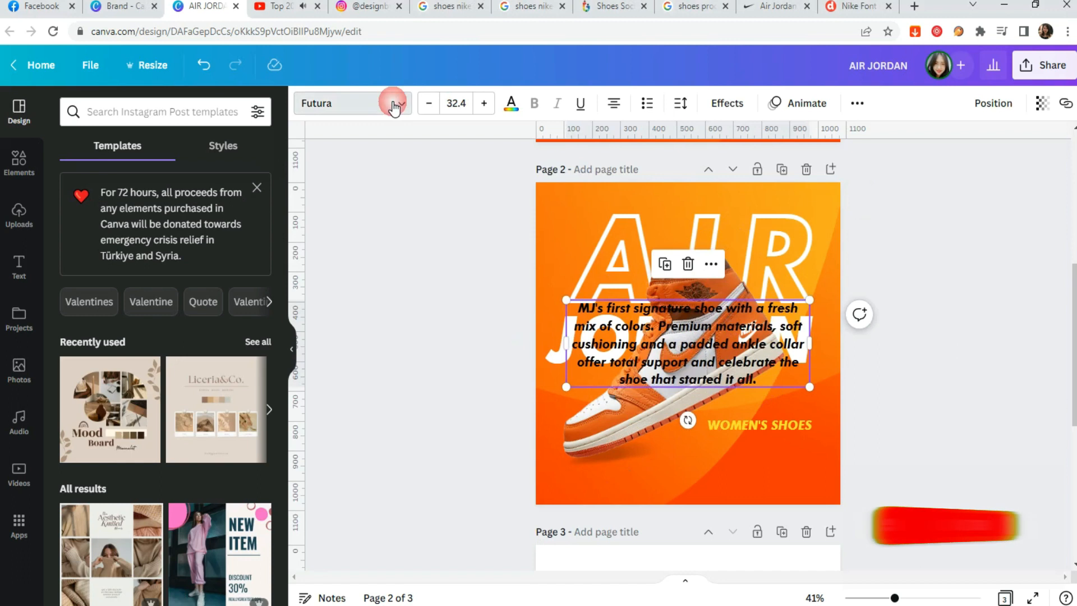
{"action": "left_click", "coordinate": [352, 103]}
{"action": "left_click", "coordinate": [112, 380]}
{"action": "left_click_drag", "start_coordinate": [839, 347], "coordinate": [687, 340]}
{"action": "left_click_drag", "start_coordinate": [625, 362], "coordinate": [798, 504]}
Right-align the description and fit its text box directly beneath "WOMEN'S SHOES".
{"action": "left_click", "coordinate": [613, 106]}
{"action": "left_click_drag", "start_coordinate": [860, 457], "coordinate": [952, 455]}
{"action": "left_click_drag", "start_coordinate": [760, 452], "coordinate": [688, 452]}
Colour the description white, set its font to Futura Medium and widen its text box slightly.
{"action": "left_click", "coordinate": [512, 105]}
{"action": "left_click", "coordinate": [257, 112]}
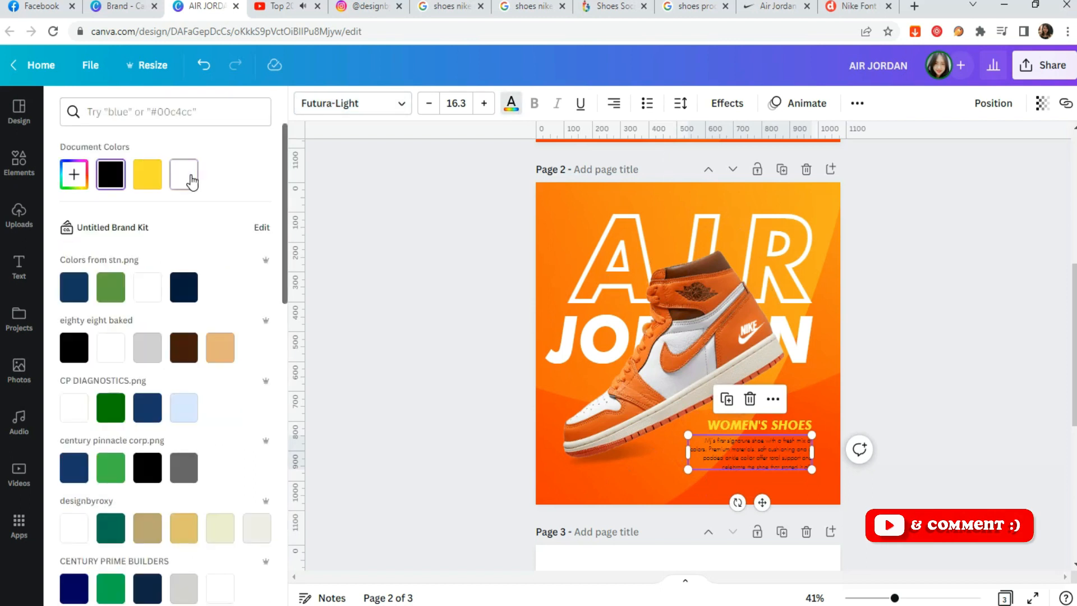
{"action": "left_click", "coordinate": [185, 173]}
{"action": "left_click", "coordinate": [359, 104]}
{"action": "left_click", "coordinate": [129, 381]}
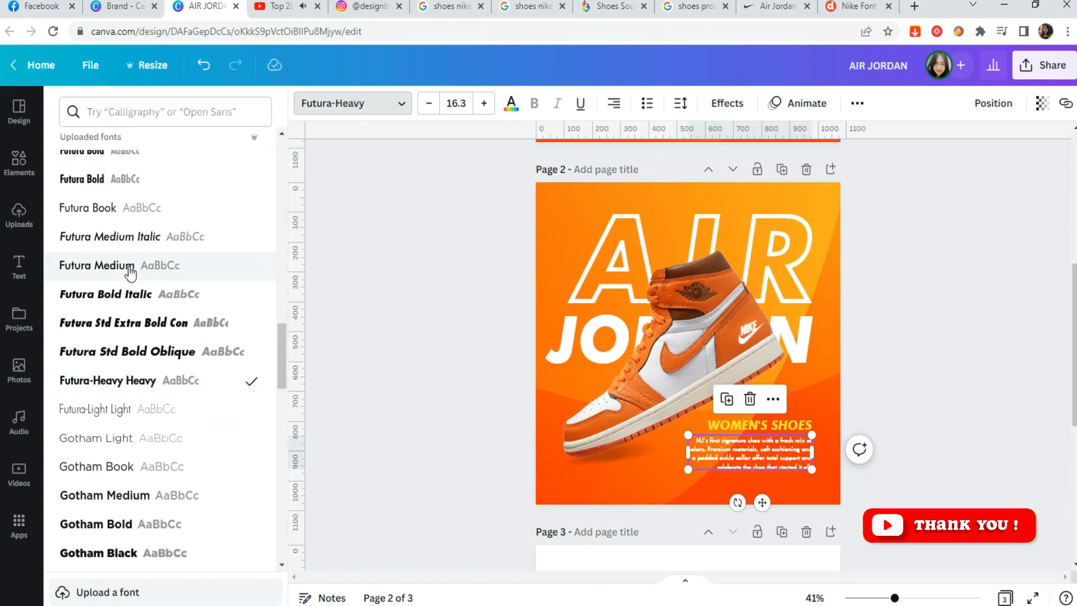
{"action": "left_click", "coordinate": [162, 264]}
{"action": "left_click_drag", "start_coordinate": [687, 452], "coordinate": [673, 457]}
{"action": "left_click", "coordinate": [900, 456]}
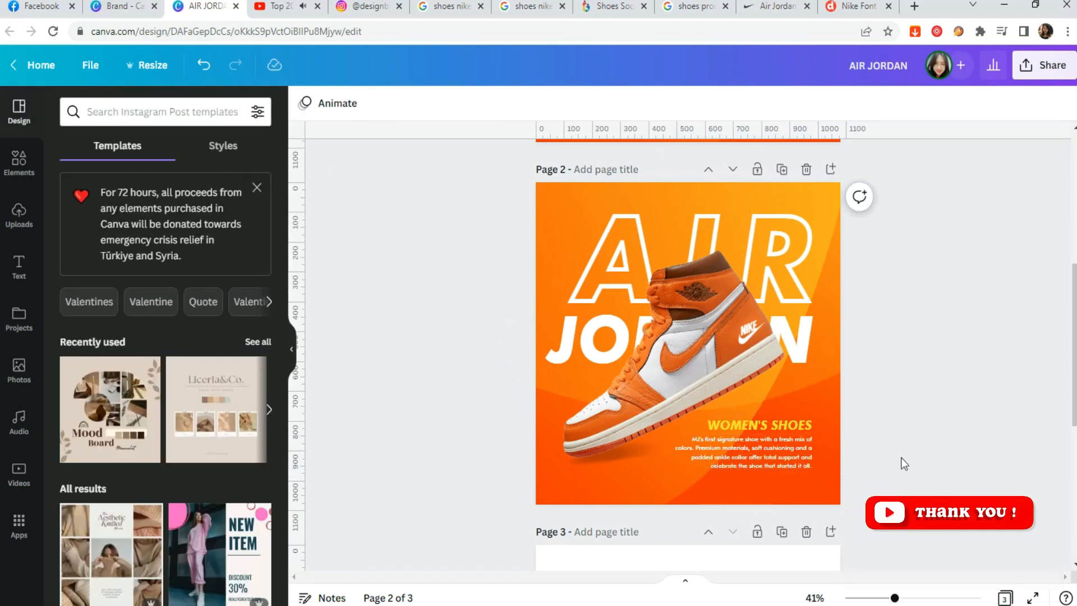
Tilt "AIR" and "JORDAN" clockwise behind the sneaker, with "AIR" at size 306, and preview the page full screen.
{"action": "left_click", "coordinate": [787, 419]}
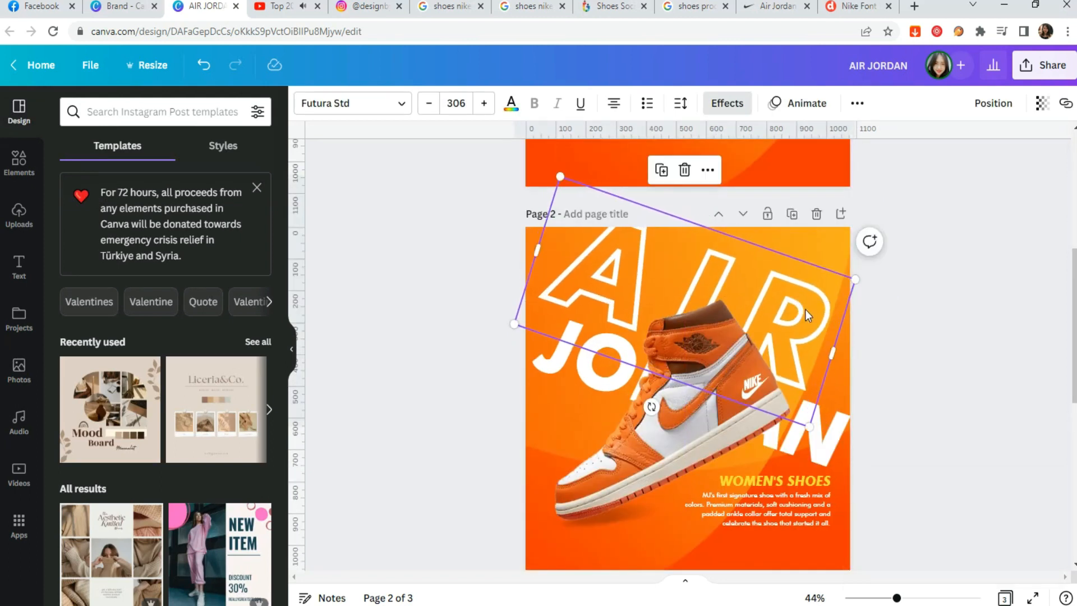
{"action": "left_click", "coordinate": [930, 382]}
{"action": "scroll", "coordinate": [936, 392], "scroll_direction": "down", "scroll_amount": 2}
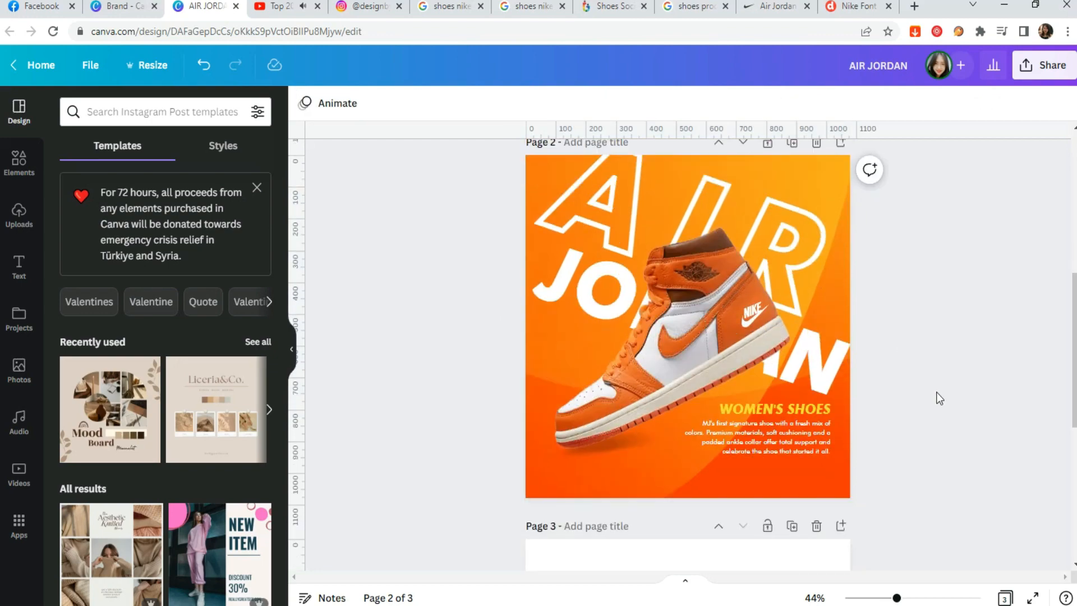
{"action": "left_click", "coordinate": [1032, 597]}
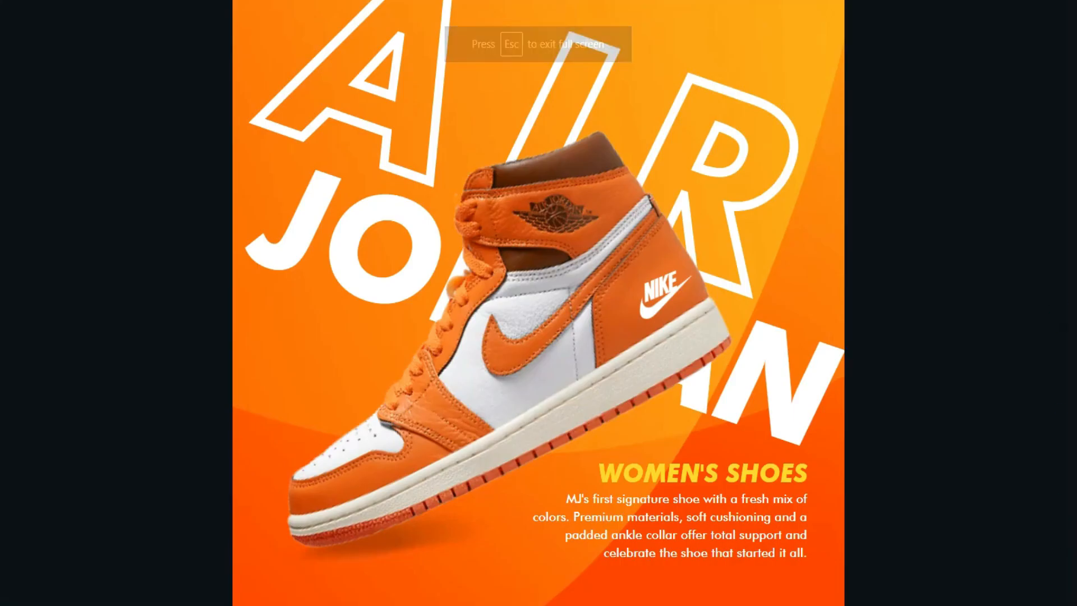
{"action": "key", "text": "Escape"}
Add a yellow rounded rectangle, flatten it to about 77 high and fit it as a button below the description.
{"action": "left_click", "coordinate": [19, 162]}
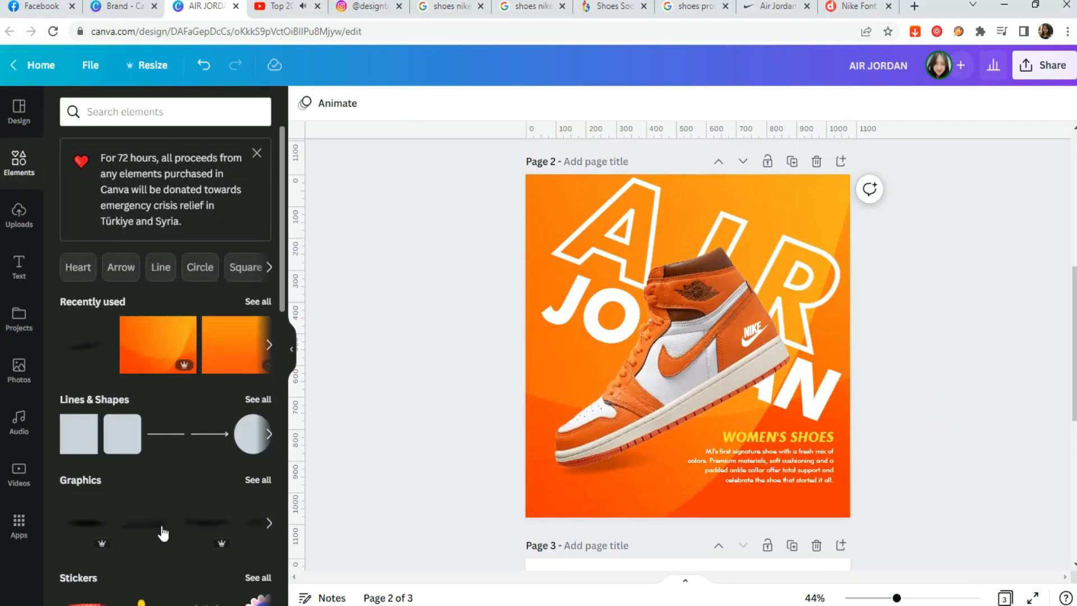
{"action": "left_click", "coordinate": [255, 401]}
{"action": "scroll", "coordinate": [131, 438], "scroll_direction": "down", "scroll_amount": 3}
{"action": "left_click", "coordinate": [130, 438]}
{"action": "left_click_drag", "start_coordinate": [688, 402], "coordinate": [688, 324]}
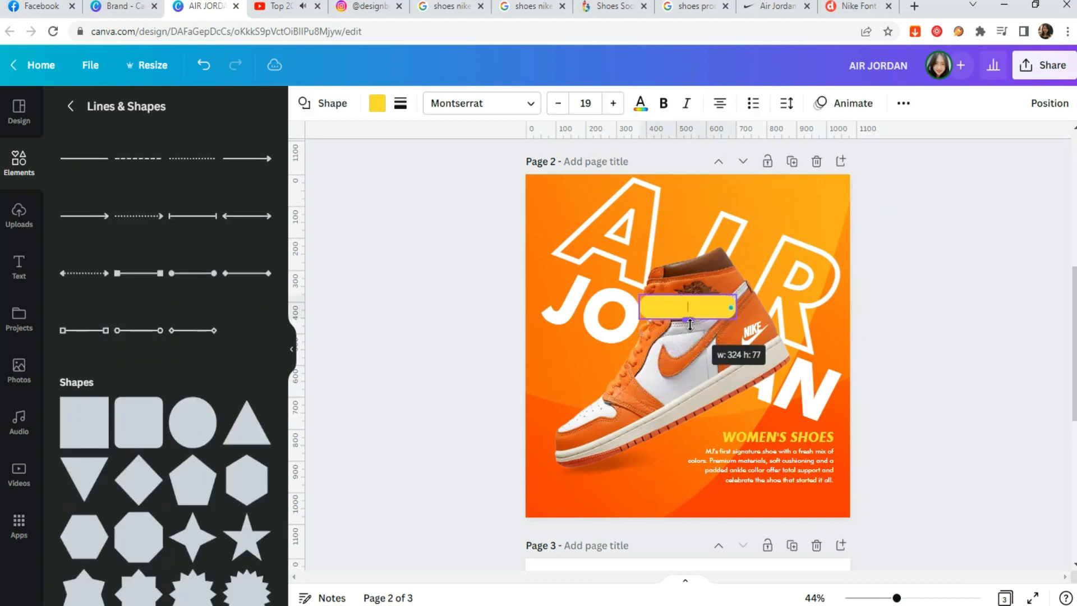
{"action": "left_click_drag", "start_coordinate": [764, 323], "coordinate": [869, 511]}
{"action": "scroll", "coordinate": [868, 511], "scroll_direction": "up", "scroll_amount": 5}
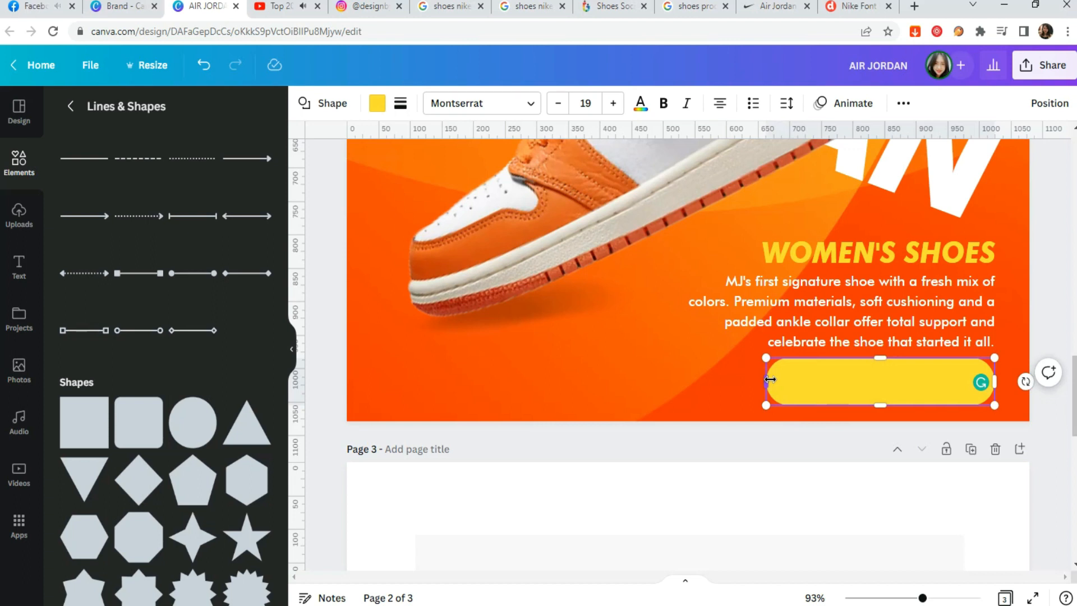
{"action": "left_click", "coordinate": [617, 438]}
{"action": "scroll", "coordinate": [617, 438], "scroll_direction": "up", "scroll_amount": 1}
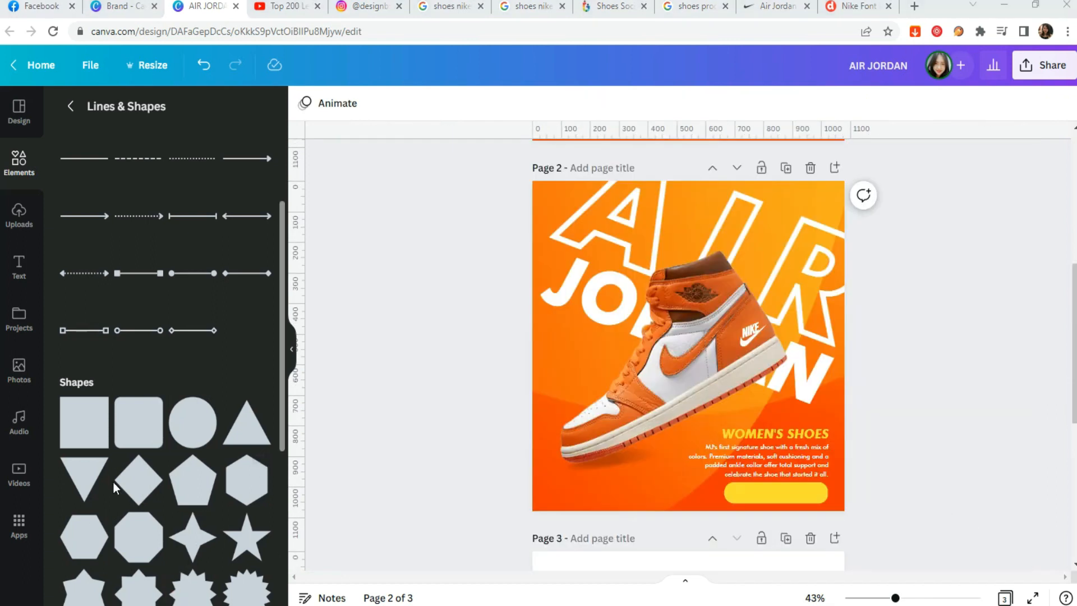
Add a round-bottomed shape, enlarge and rotate it diagonally so it covers the page's top-left corner.
{"action": "scroll", "coordinate": [113, 480], "scroll_direction": "down", "scroll_amount": 8}
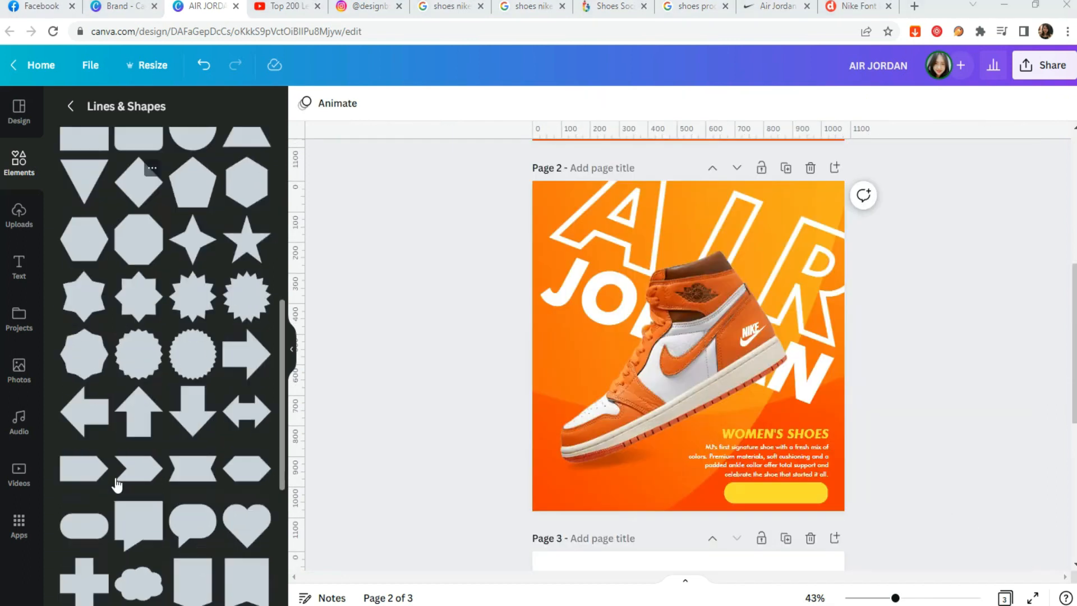
{"action": "left_click", "coordinate": [248, 515]}
{"action": "left_click_drag", "start_coordinate": [686, 428], "coordinate": [634, 407]}
{"action": "left_click_drag", "start_coordinate": [626, 355], "coordinate": [339, 418]}
{"action": "left_click_drag", "start_coordinate": [542, 407], "coordinate": [522, 212]}
{"action": "left_click_drag", "start_coordinate": [398, 337], "coordinate": [391, 290]}
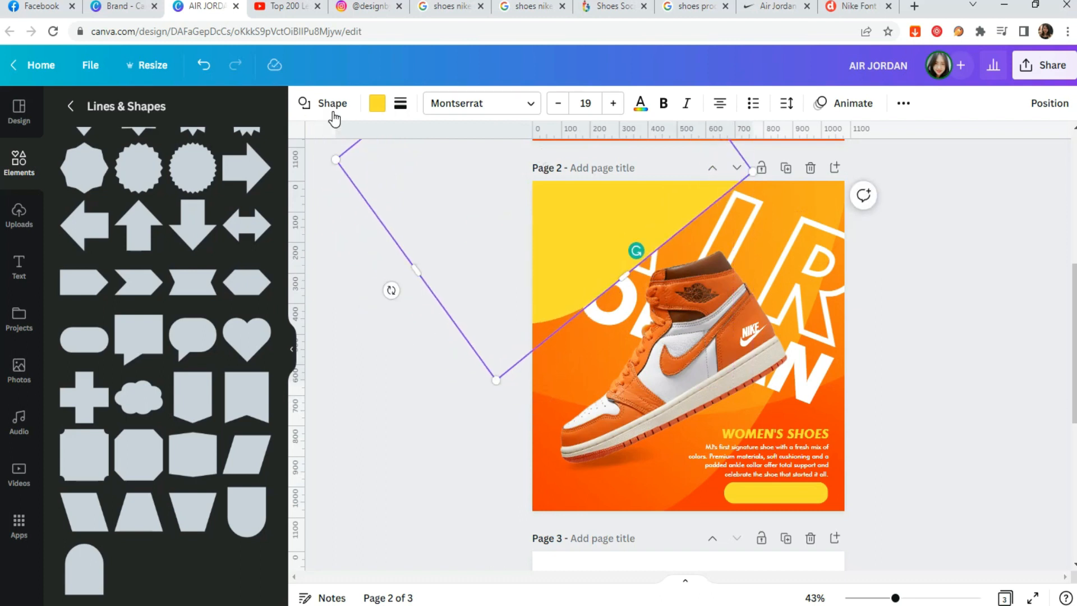
Colour the corner shape orange from the photo colours and send it to the back.
{"action": "left_click", "coordinate": [377, 103]}
{"action": "left_click", "coordinate": [213, 315]}
{"action": "left_click", "coordinate": [185, 312]}
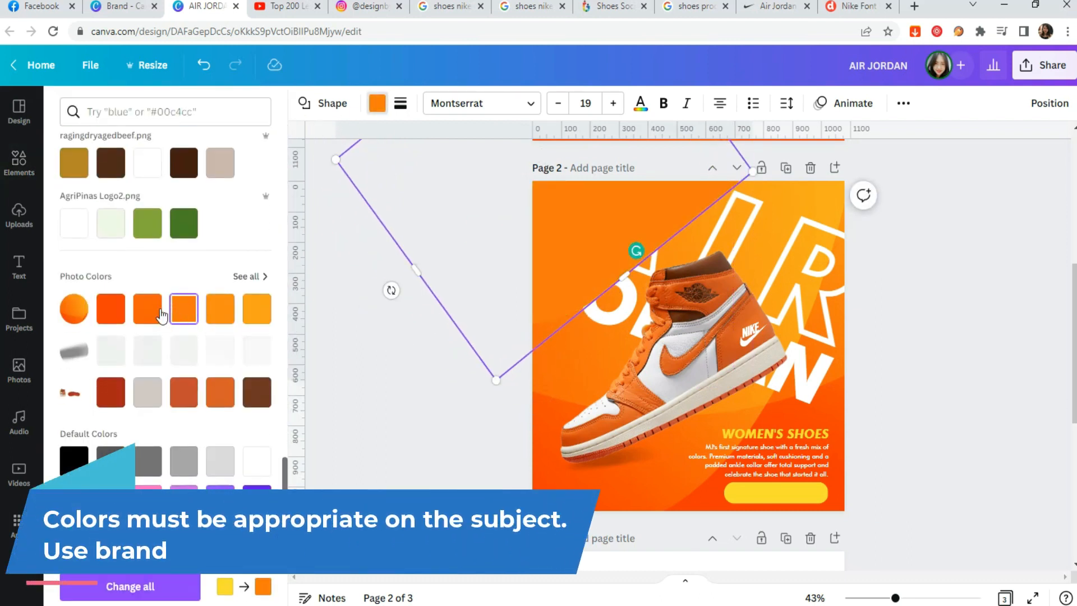
{"action": "left_click", "coordinate": [159, 312]}
{"action": "left_click", "coordinate": [1035, 115]}
{"action": "left_click", "coordinate": [971, 174]}
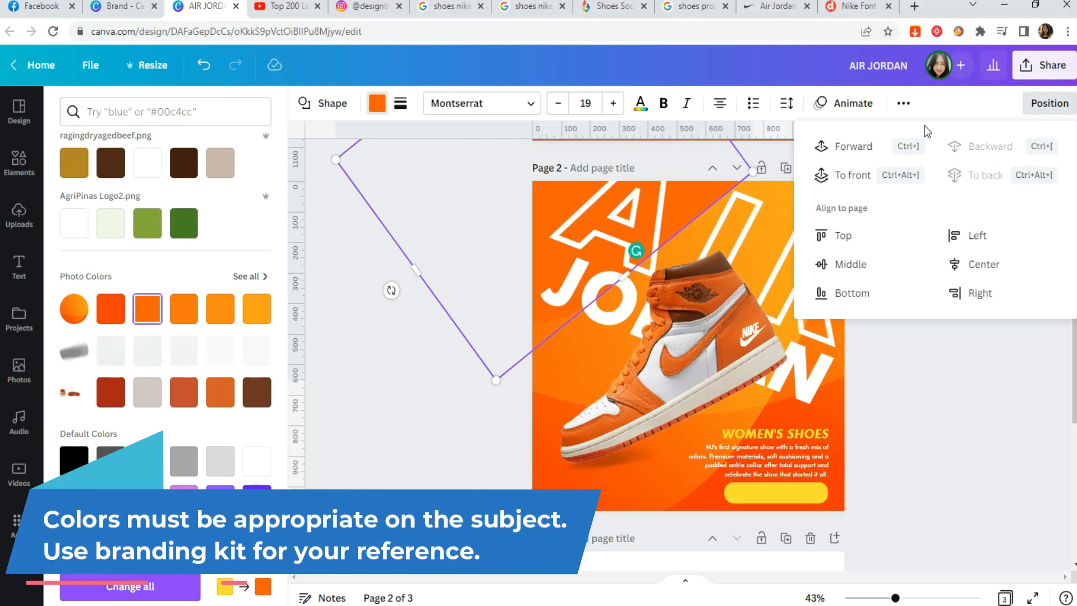
Reduce the opacity of the orange corner shape so it blends into the background.
{"action": "left_click", "coordinate": [903, 102]}
{"action": "left_click", "coordinate": [839, 137]}
{"action": "left_click_drag", "start_coordinate": [838, 195], "coordinate": [768, 196]}
{"action": "left_click", "coordinate": [1025, 413]}
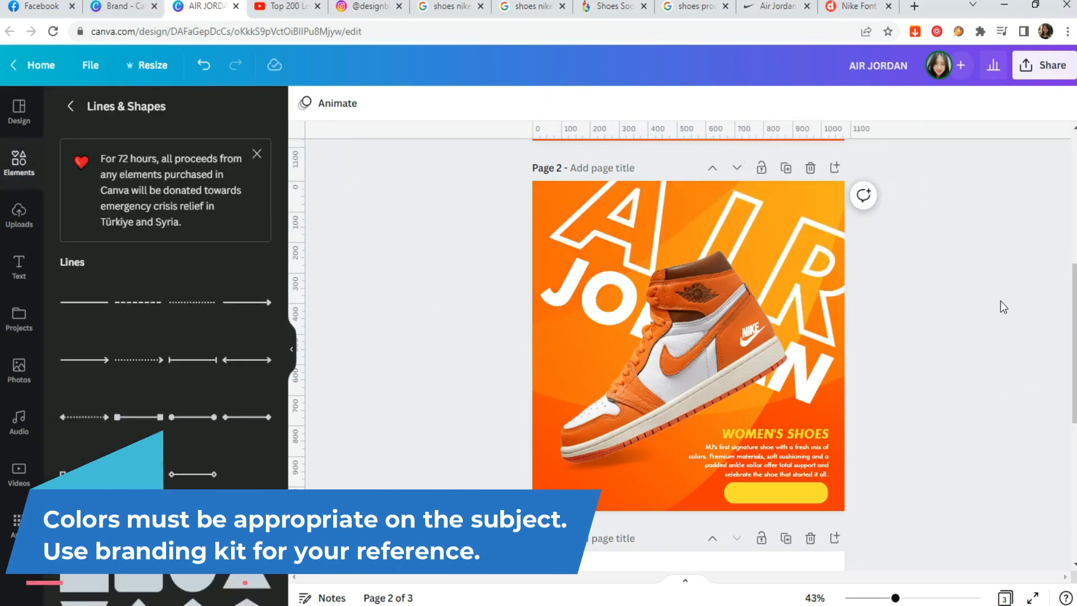
Shrink the tilted "AIR" text to fit within the page, reposition "JORDAN" beneath it and preview the page full screen.
{"action": "left_click", "coordinate": [821, 289]}
{"action": "scroll", "coordinate": [883, 286], "scroll_direction": "up", "scroll_amount": 2}
{"action": "scroll", "coordinate": [885, 288], "scroll_direction": "down", "scroll_amount": 2}
{"action": "left_click_drag", "start_coordinate": [891, 228], "coordinate": [848, 233]}
{"action": "left_click", "coordinate": [846, 385]}
{"action": "left_click", "coordinate": [822, 376]}
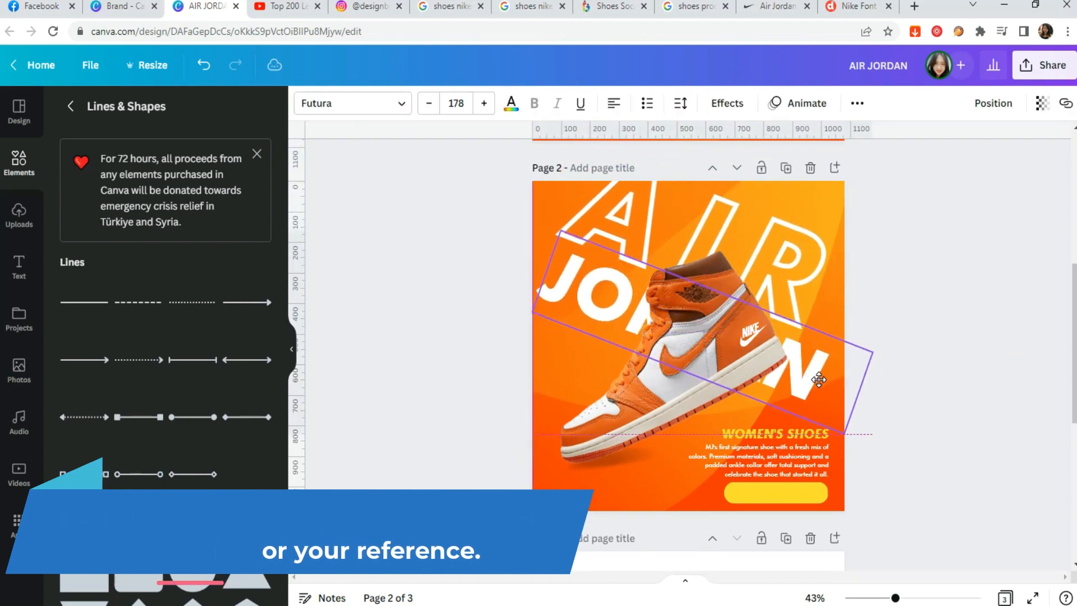
{"action": "left_click", "coordinate": [1002, 572]}
{"action": "left_click", "coordinate": [1033, 598]}
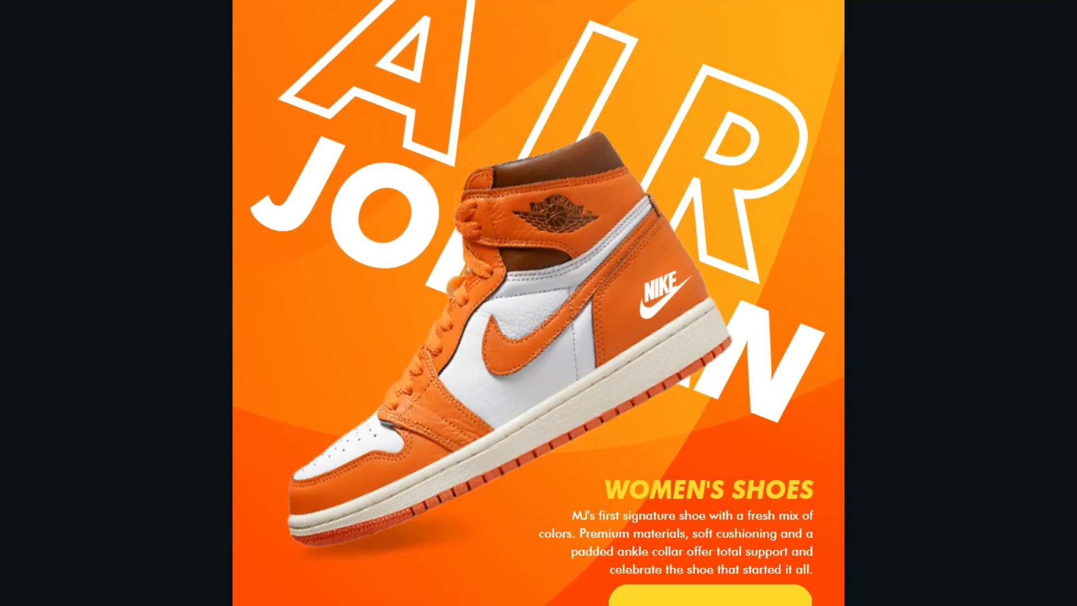
{"action": "key", "text": "Escape"}
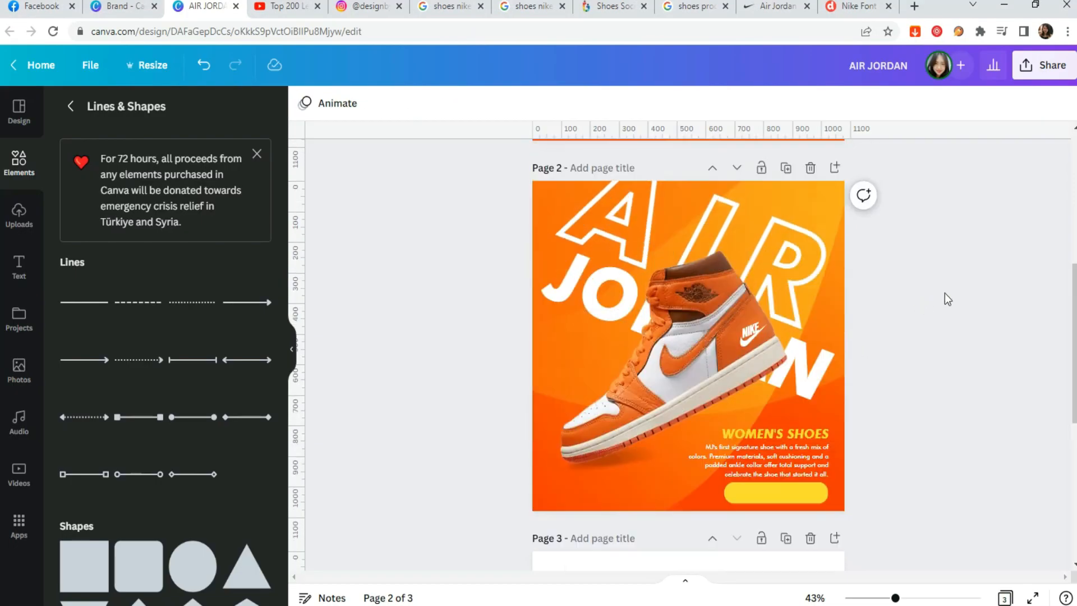
Nudge the "WOMEN'S SHOES" heading, description and yellow button up together, away from the page's bottom edge.
{"action": "left_click_drag", "start_coordinate": [853, 498], "coordinate": [796, 431]}
{"action": "key", "text": "Up"}
{"action": "key", "text": "Up"}
{"action": "key", "text": "Up"}
{"action": "key", "text": "Up"}
{"action": "key", "text": "Up"}
{"action": "key", "text": "Up"}
{"action": "key", "text": "Up"}
{"action": "key", "text": "Up"}
{"action": "key", "text": "Up"}
{"action": "key", "text": "Up"}
{"action": "key", "text": "Up"}
{"action": "key", "text": "Up"}
{"action": "key", "text": "Up"}
{"action": "key", "text": "Up"}
{"action": "key", "text": "Up"}
{"action": "key", "text": "Up"}
{"action": "key", "text": "Up"}
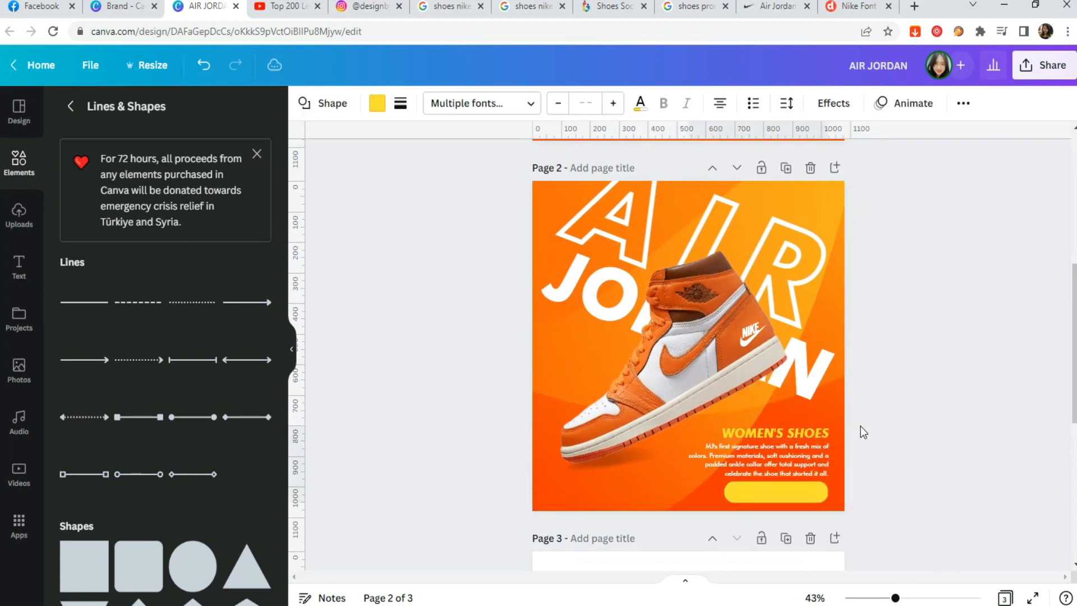
{"action": "left_click", "coordinate": [916, 409]}
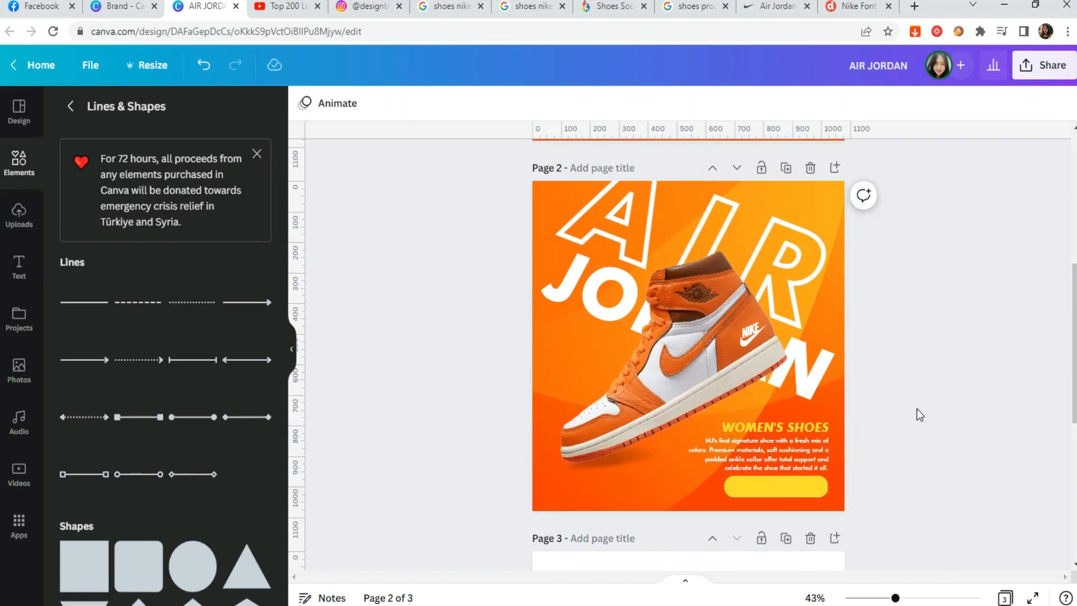
Narrow the yellow button from its left side, keeping its right edge aligned with the description.
{"action": "scroll", "coordinate": [920, 415], "scroll_direction": "up", "scroll_amount": 3}
{"action": "scroll", "coordinate": [1040, 439], "scroll_direction": "down", "scroll_amount": 3}
{"action": "left_click", "coordinate": [847, 461]}
{"action": "left_click_drag", "start_coordinate": [757, 461], "coordinate": [792, 463]}
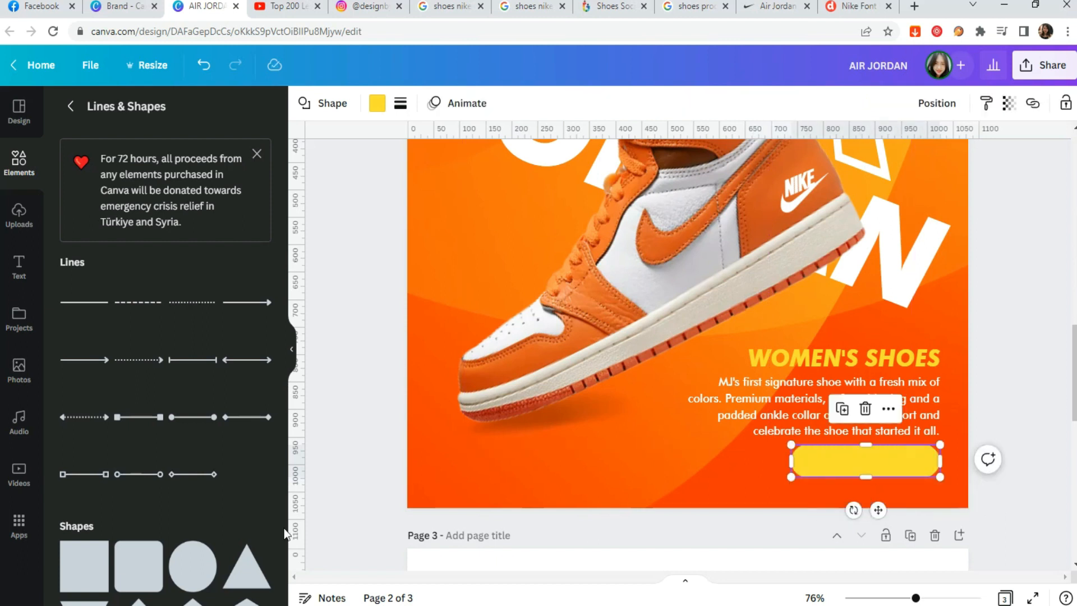
{"action": "scroll", "coordinate": [178, 287], "scroll_direction": "down", "scroll_amount": 10}
{"action": "scroll", "coordinate": [1035, 393], "scroll_direction": "up", "scroll_amount": 3}
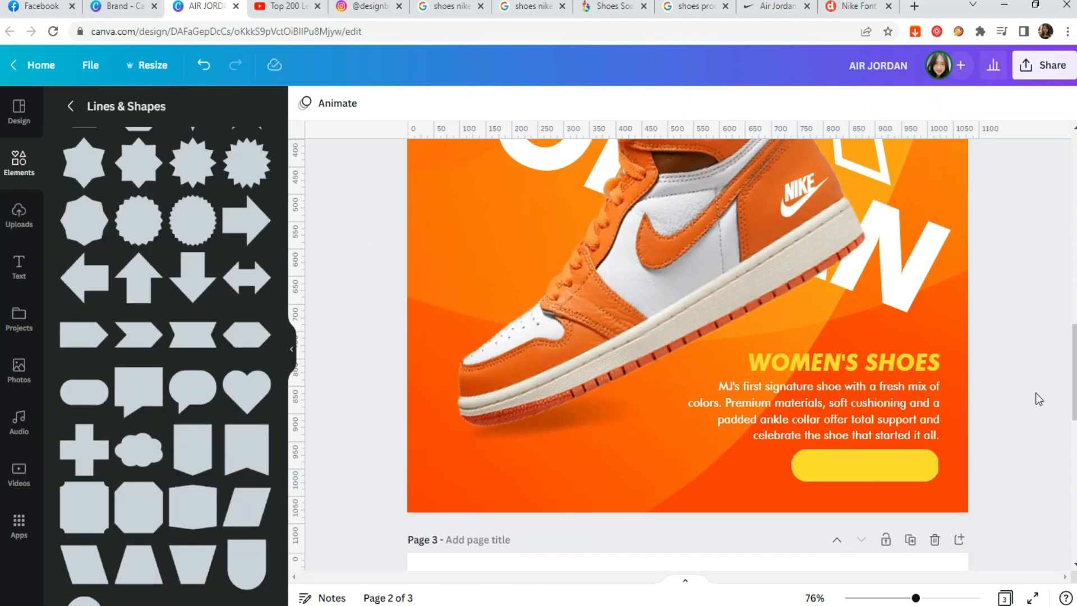
Duplicate the "WOMEN'S SHOES" heading over the yellow button and change its text to "ADD TO CART".
{"action": "left_click", "coordinate": [894, 429]}
{"action": "left_click_drag", "start_coordinate": [894, 429], "coordinate": [878, 536]}
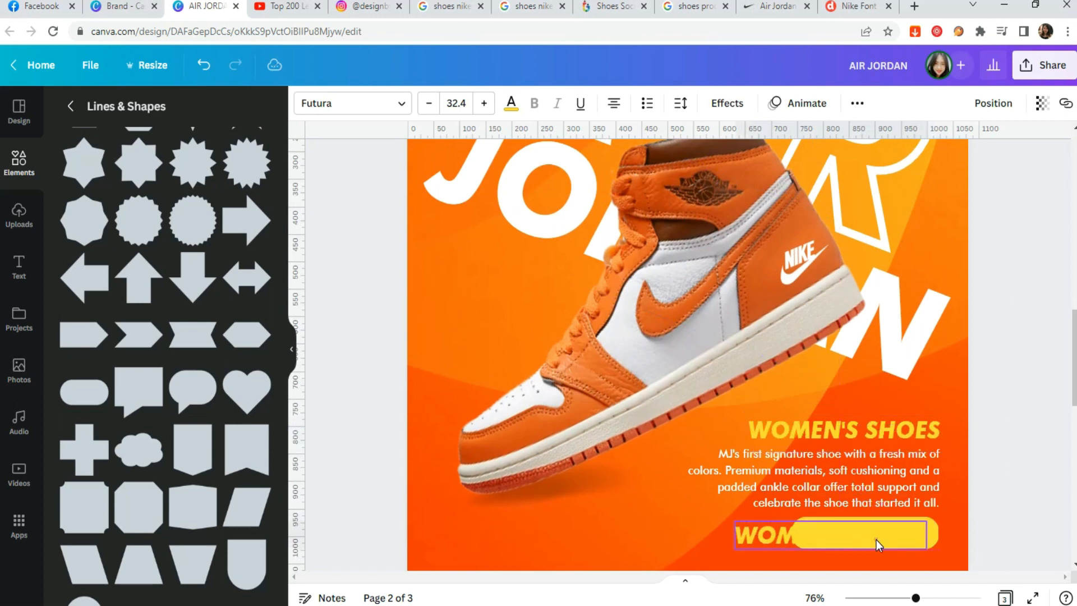
{"action": "double_click", "coordinate": [764, 539]}
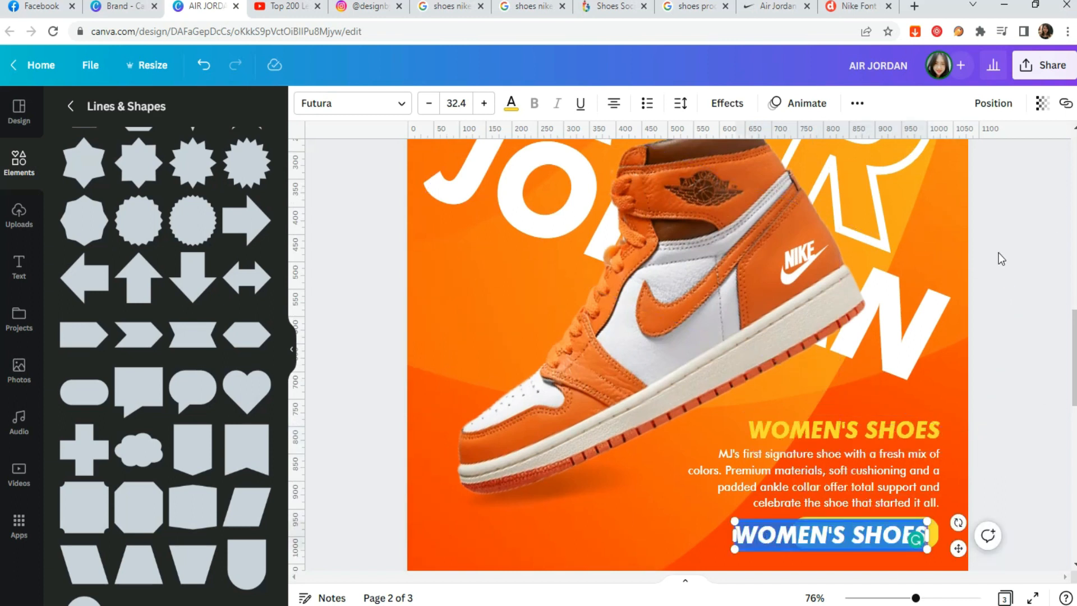
{"action": "type", "text": "AD"}
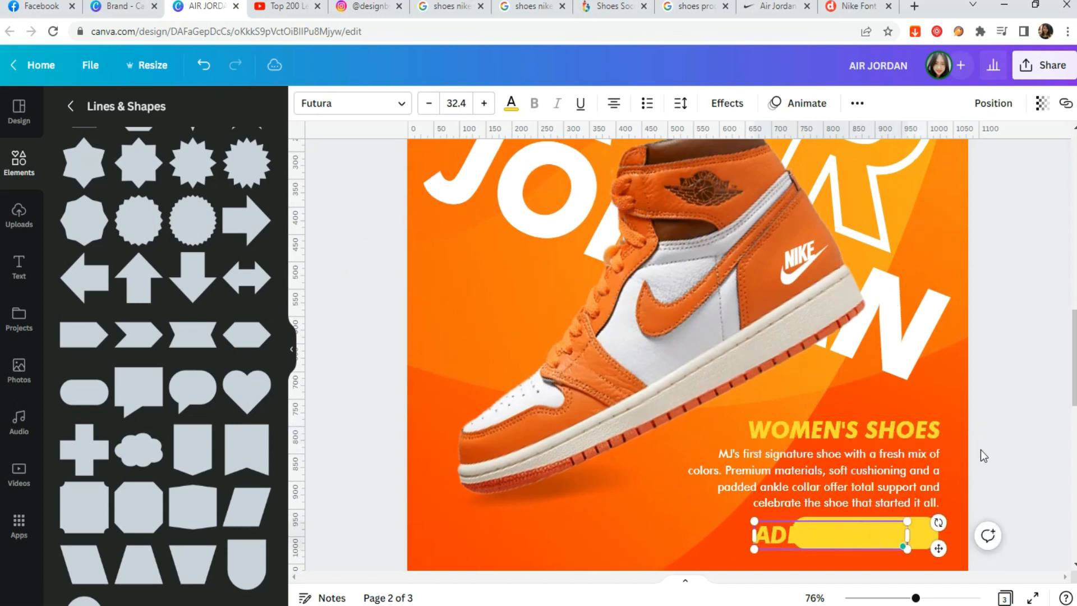
{"action": "type", "text": "D TO CART"}
Colour "ADD TO CART" dark red from the photo colours, then scale it down and centre it on the yellow button.
{"action": "left_click", "coordinate": [510, 103]}
{"action": "scroll", "coordinate": [168, 336], "scroll_direction": "down", "scroll_amount": 5}
{"action": "left_click", "coordinate": [257, 392]}
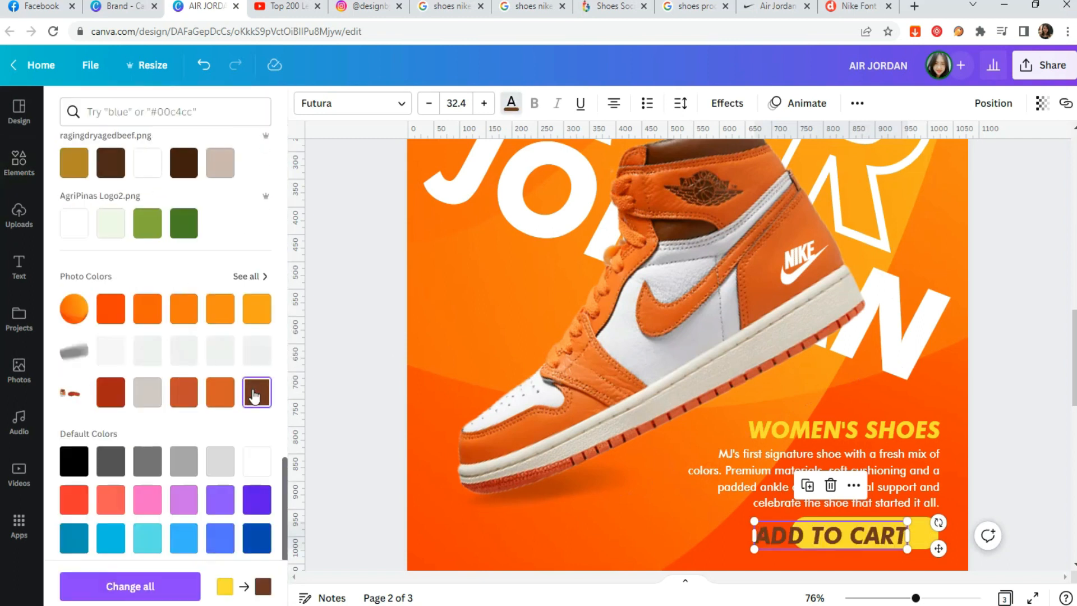
{"action": "left_click", "coordinate": [112, 395]}
{"action": "left_click_drag", "start_coordinate": [754, 521], "coordinate": [781, 526]}
{"action": "left_click_drag", "start_coordinate": [938, 551], "coordinate": [957, 546]}
{"action": "left_click", "coordinate": [1012, 473]}
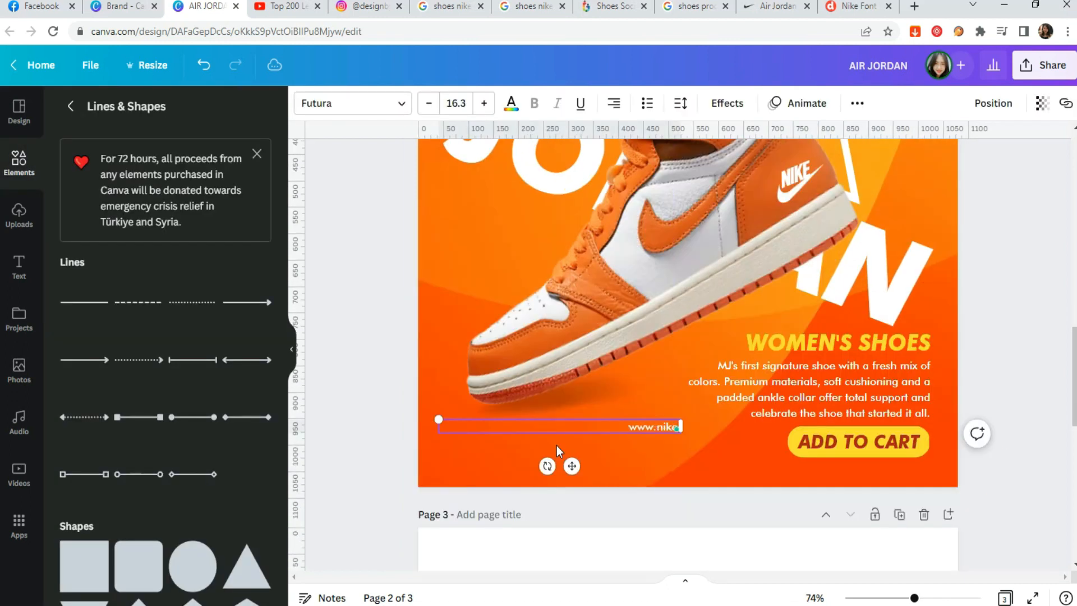
{"action": "type", "text": ".com"}
{"action": "left_click_drag", "start_coordinate": [685, 426], "coordinate": [567, 442]}
{"action": "left_click_drag", "start_coordinate": [516, 472], "coordinate": [533, 522]}
{"action": "scroll", "coordinate": [1012, 393], "scroll_direction": "up", "scroll_amount": 2}
{"action": "left_click", "coordinate": [368, 430]}
{"action": "mouse_move", "coordinate": [914, 597]}
{"action": "left_mouse_down"}
{"action": "mouse_move", "coordinate": [890, 597]}
{"action": "mouse_move", "coordinate": [902, 597]}
{"action": "left_mouse_up"}
Duplicate the website text just above itself and replace the copy's text with the contact phone number.
{"action": "left_click", "coordinate": [558, 528]}
{"action": "key", "text": "ctrl+d"}
{"action": "left_click_drag", "start_coordinate": [558, 532], "coordinate": [553, 508]}
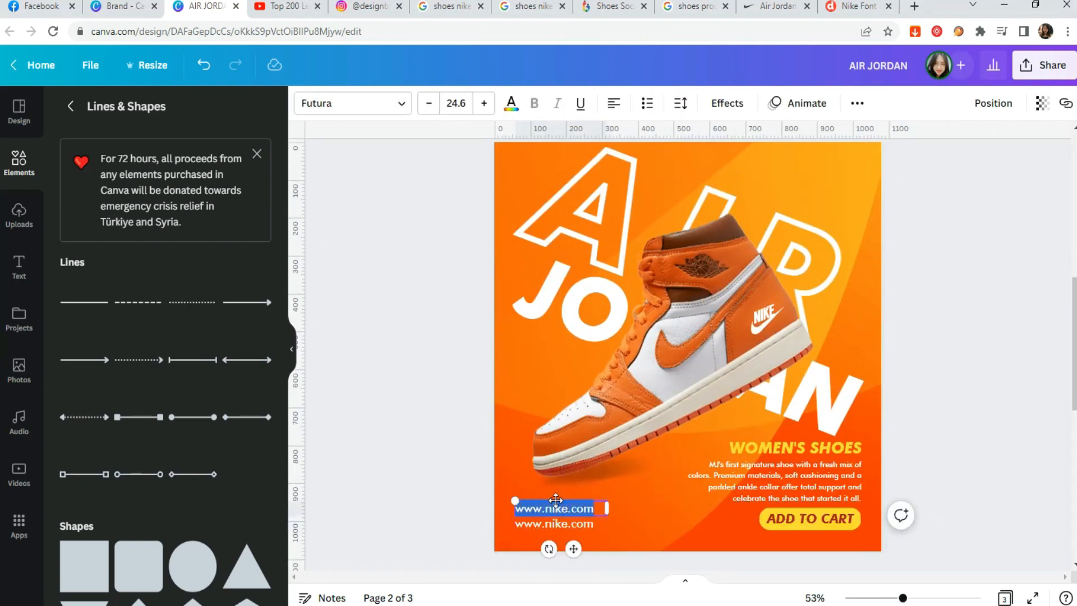
{"action": "type", "text": "0123"}
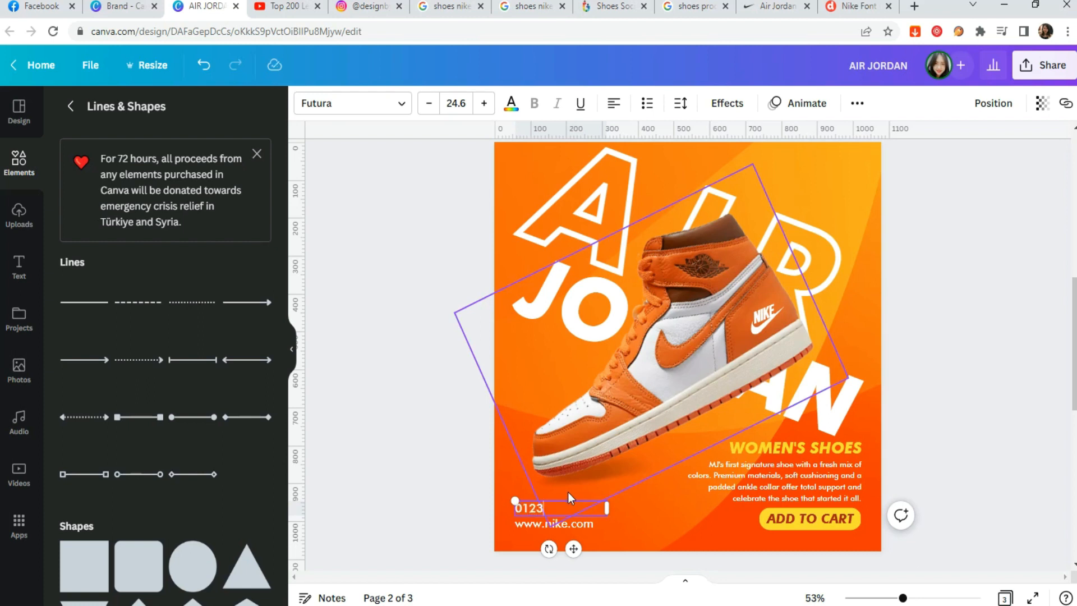
{"action": "type", "text": " - 345 - 458"}
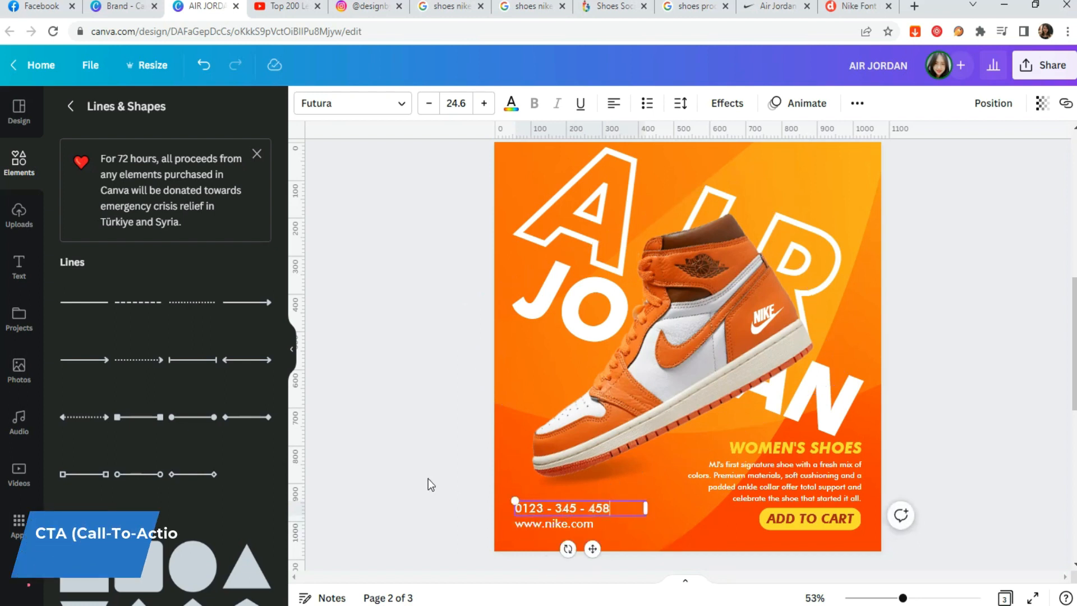
{"action": "left_click", "coordinate": [429, 479]}
Search the graphics for "phone" and add the solid round handset icon to the page.
{"action": "left_click", "coordinate": [70, 106]}
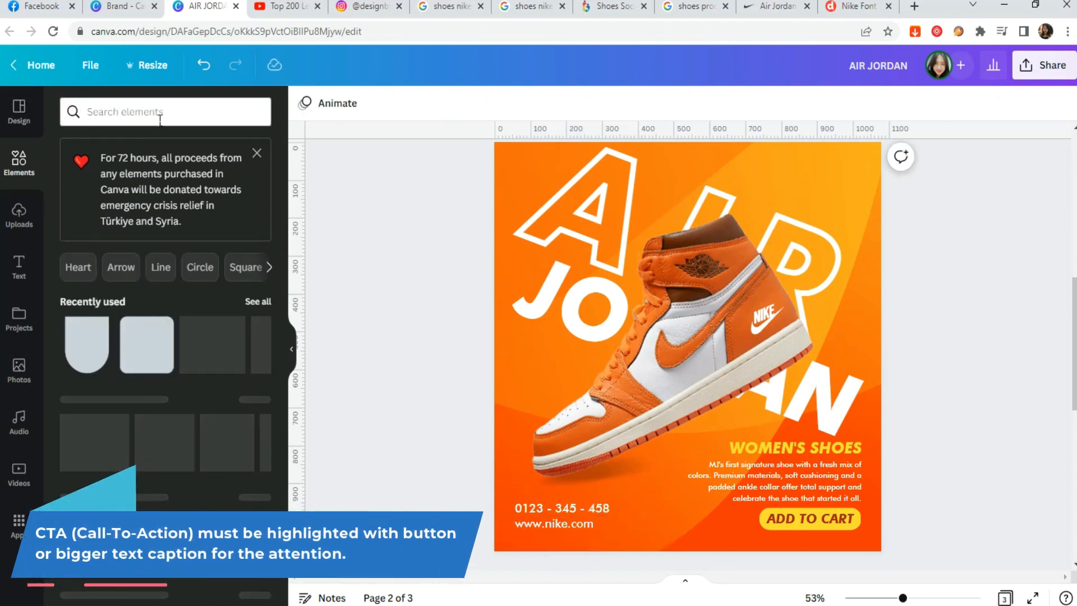
{"action": "left_click", "coordinate": [165, 111]}
{"action": "type", "text": "phone"}
{"action": "key", "text": "Return"}
{"action": "left_click", "coordinate": [117, 143]}
{"action": "left_click", "coordinate": [227, 447]}
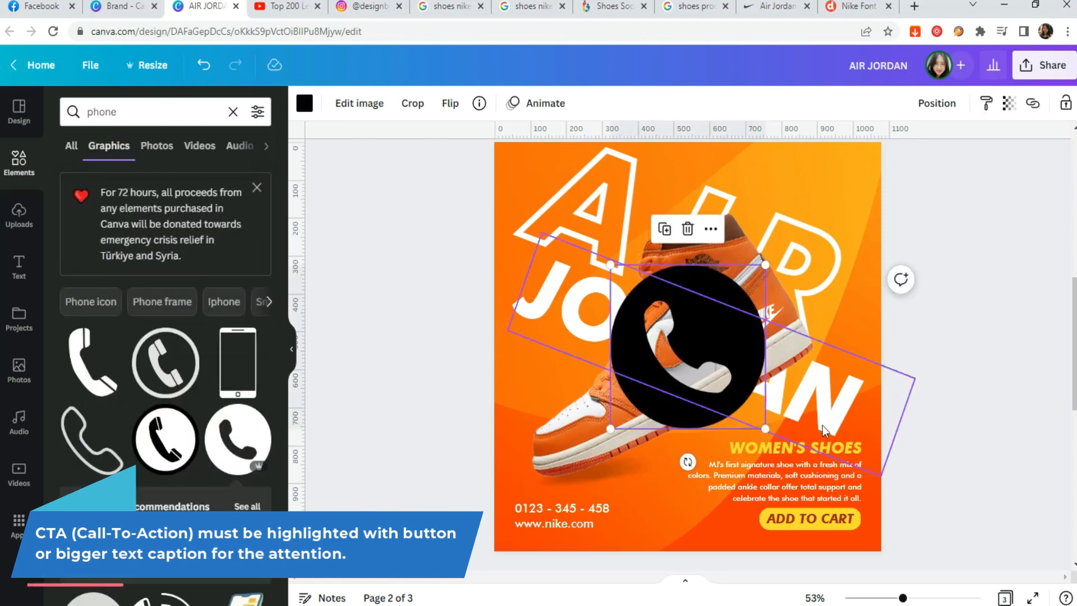
Place the small phone icon before the phone number, colour it yellow and shift the number to make room for it.
{"action": "left_click_drag", "start_coordinate": [718, 380], "coordinate": [533, 551]}
{"action": "left_click", "coordinate": [305, 102]}
{"action": "left_click", "coordinate": [220, 174]}
{"action": "mouse_move", "coordinate": [612, 509]}
{"action": "left_mouse_down"}
{"action": "mouse_move", "coordinate": [630, 510]}
{"action": "mouse_move", "coordinate": [609, 508]}
{"action": "left_mouse_up"}
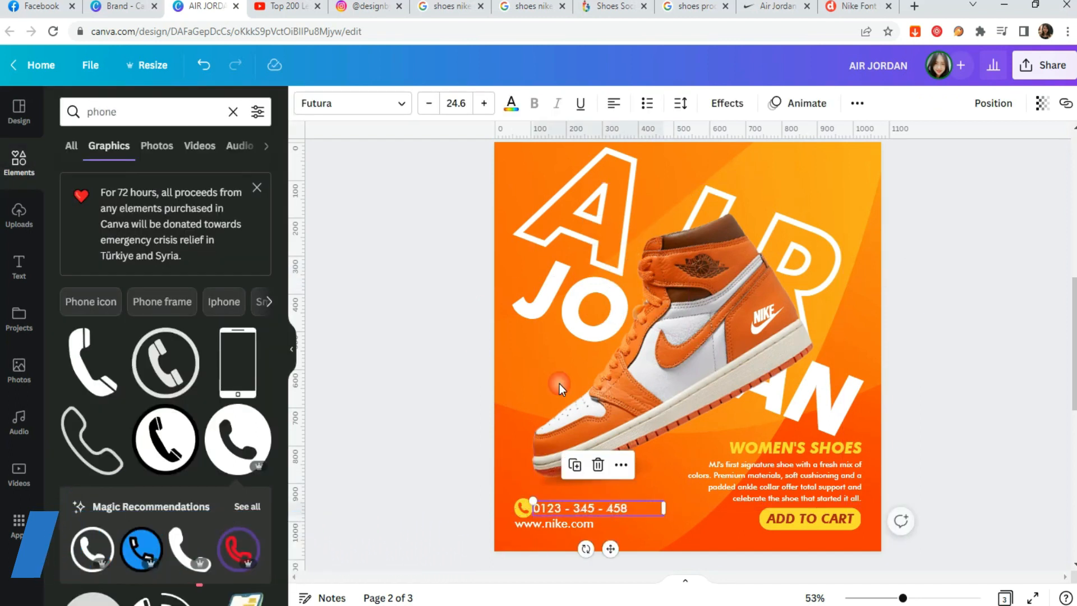
Change the phone number's font to the bold italic Futura Std and apply the Lift text effect.
{"action": "left_click", "coordinate": [403, 110]}
{"action": "left_click", "coordinate": [137, 351]}
{"action": "left_click", "coordinate": [134, 380]}
{"action": "left_click", "coordinate": [726, 103]}
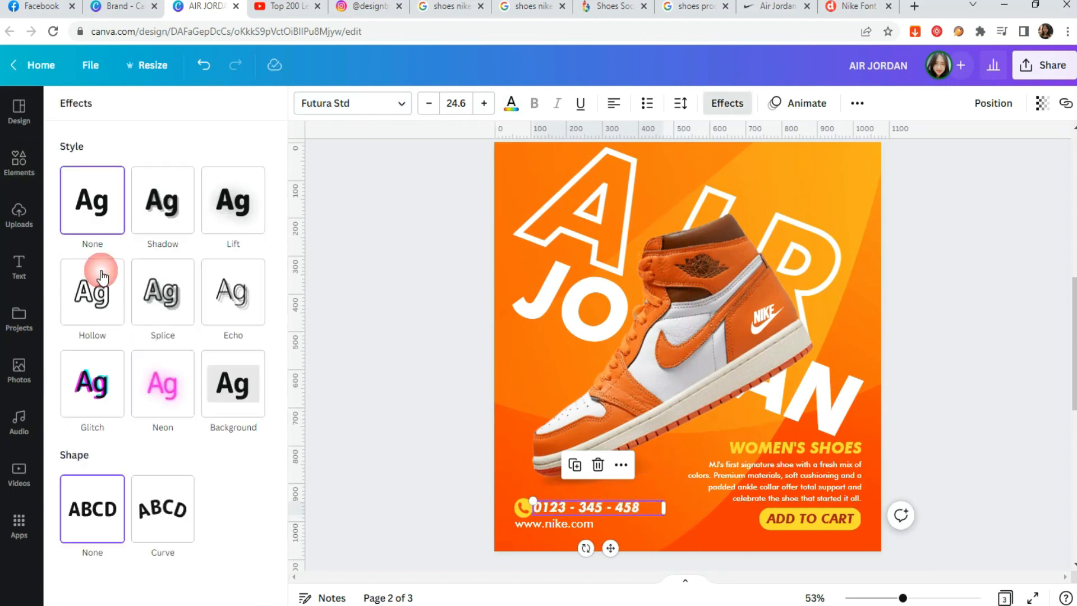
{"action": "left_click", "coordinate": [210, 215]}
{"action": "left_click", "coordinate": [925, 360]}
Separate the phone number from the icon, remove the spaces around its hyphens and enlarge the text slightly.
{"action": "left_click", "coordinate": [525, 507]}
{"action": "left_click", "coordinate": [585, 506]}
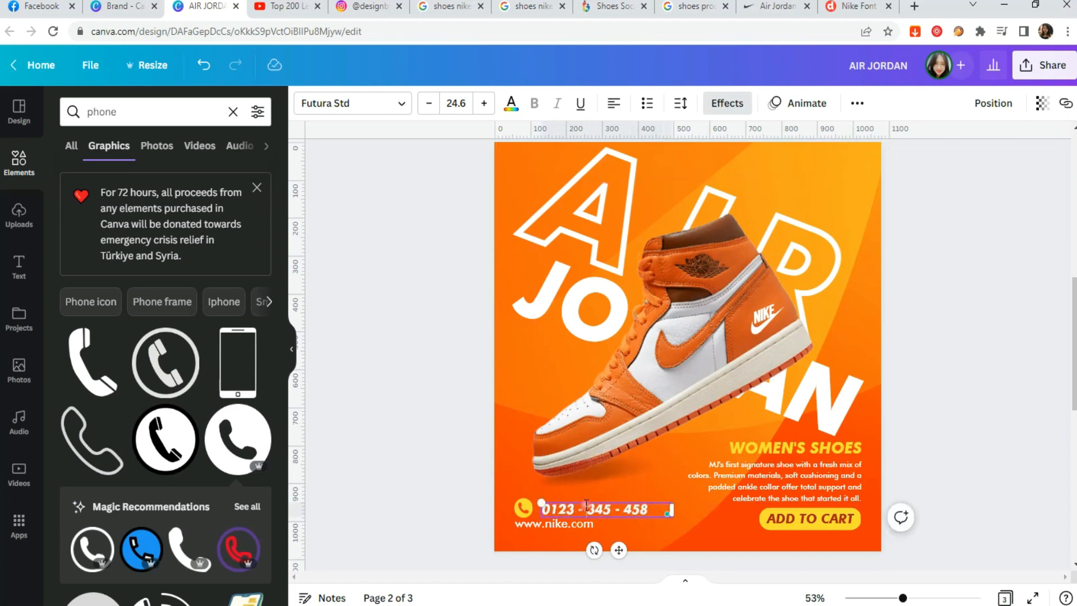
{"action": "left_click", "coordinate": [900, 469]}
{"action": "left_click", "coordinate": [627, 510]}
{"action": "left_click_drag", "start_coordinate": [627, 510], "coordinate": [700, 497]}
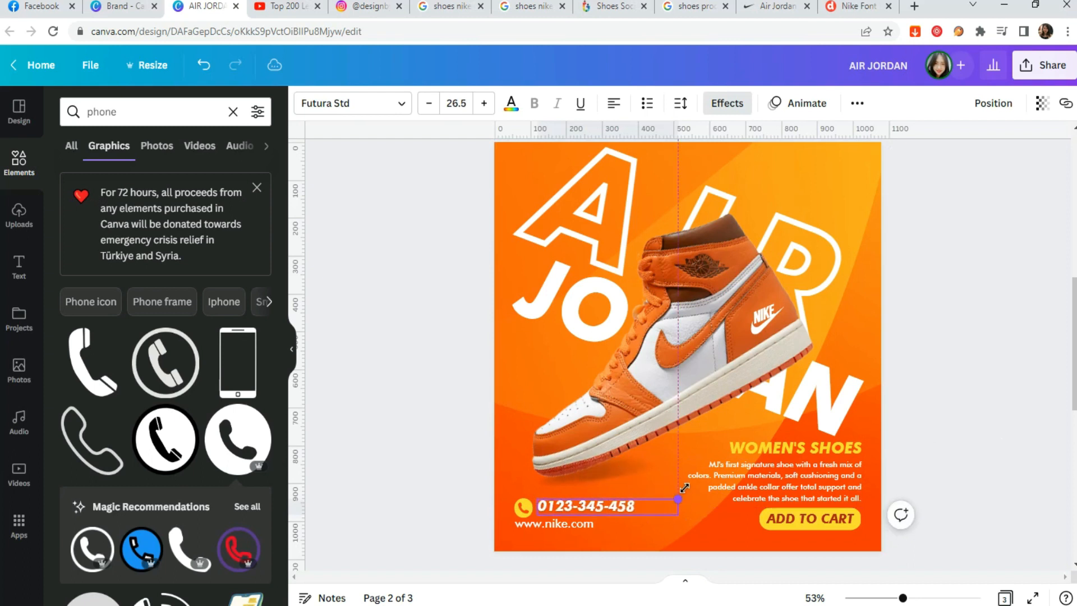
{"action": "left_click", "coordinate": [970, 485]}
Align the phone number beside the phone icon, with the letter-spaced website text fitted to its width underneath.
{"action": "left_click_drag", "start_coordinate": [628, 511], "coordinate": [624, 513]}
{"action": "key", "text": "Right"}
{"action": "key", "text": "Right"}
{"action": "key", "text": "Right"}
{"action": "key", "text": "Right"}
{"action": "key", "text": "Right"}
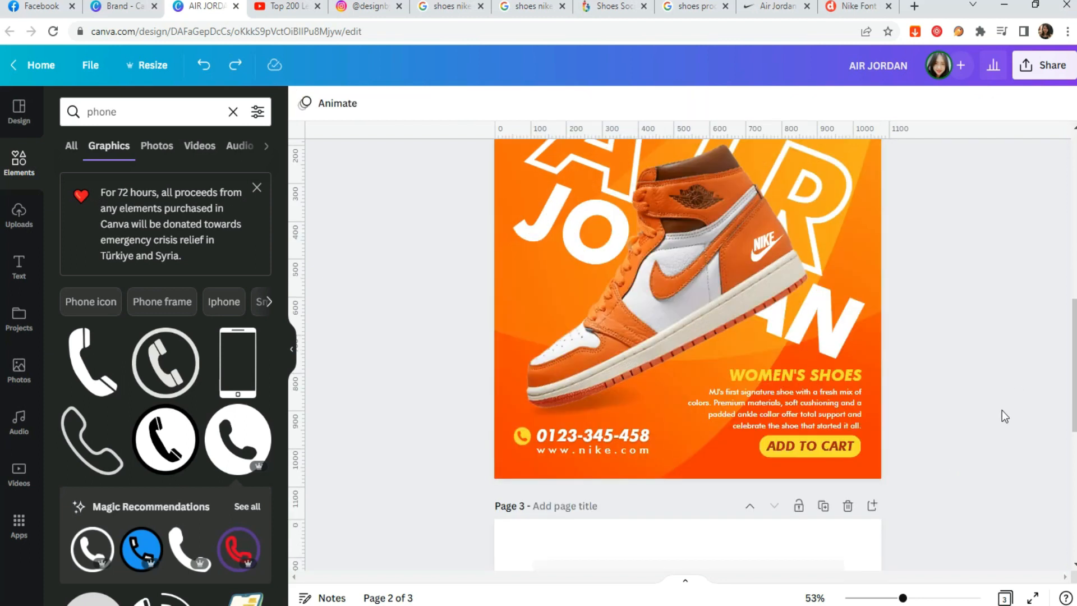
{"action": "scroll", "coordinate": [1009, 486], "scroll_direction": "up", "scroll_amount": 4}
{"action": "scroll", "coordinate": [1008, 486], "scroll_direction": "down", "scroll_amount": 2}
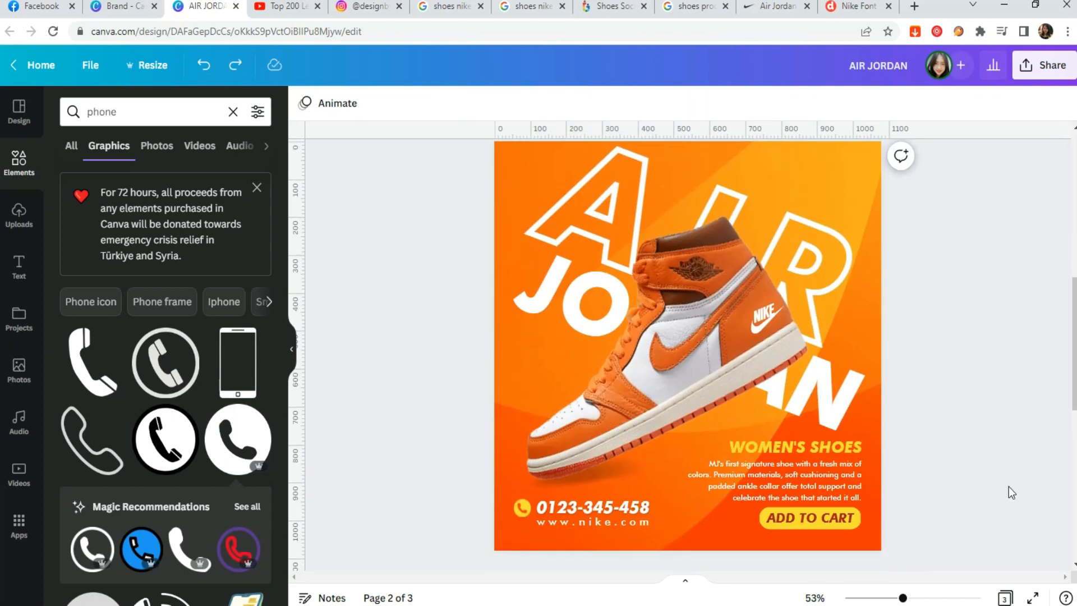
Search the graphics for "light" and add the white spotlight beam to the Air Jordan page.
{"action": "left_click", "coordinate": [79, 108]}
{"action": "type", "text": "l"}
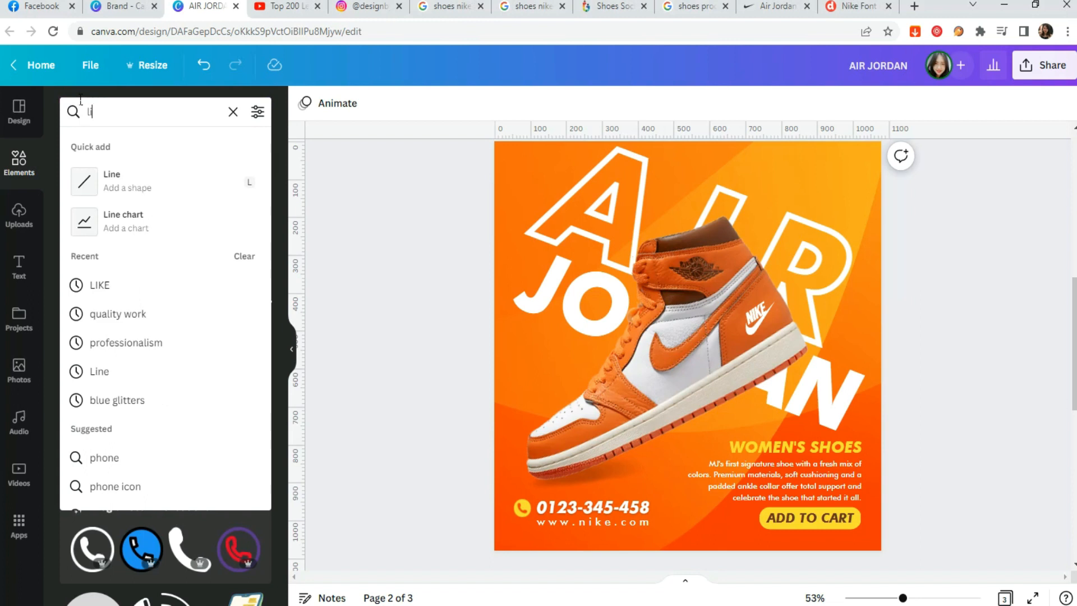
{"action": "type", "text": "ight"}
{"action": "key", "text": "Return"}
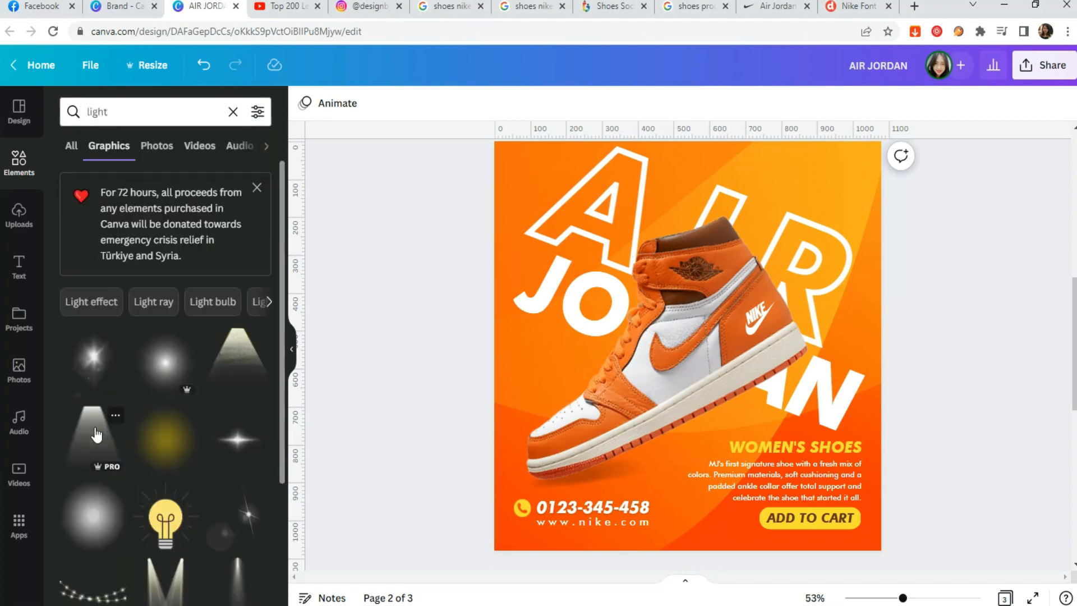
{"action": "left_click", "coordinate": [96, 435]}
{"action": "scroll", "coordinate": [1014, 409], "scroll_direction": "up", "scroll_amount": 1}
Rotate the spotlight beam about 38°, enlarge it and position it shining from the page's upper-right corner.
{"action": "left_click_drag", "start_coordinate": [874, 419], "coordinate": [743, 493]}
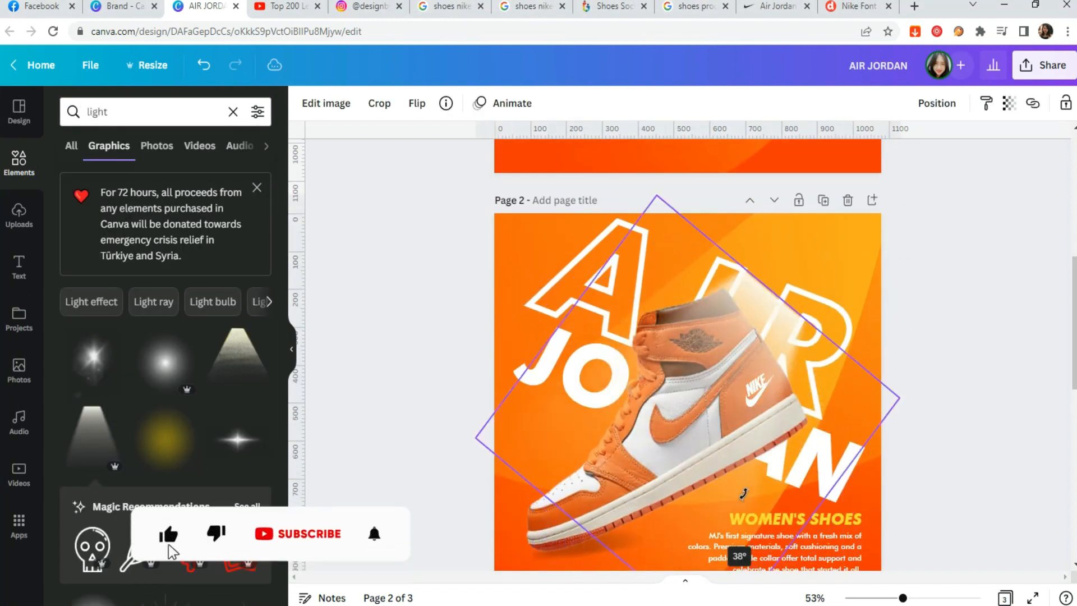
{"action": "left_click_drag", "start_coordinate": [765, 339], "coordinate": [862, 205]}
{"action": "left_click_drag", "start_coordinate": [575, 330], "coordinate": [528, 455]}
{"action": "left_click_drag", "start_coordinate": [895, 299], "coordinate": [907, 328]}
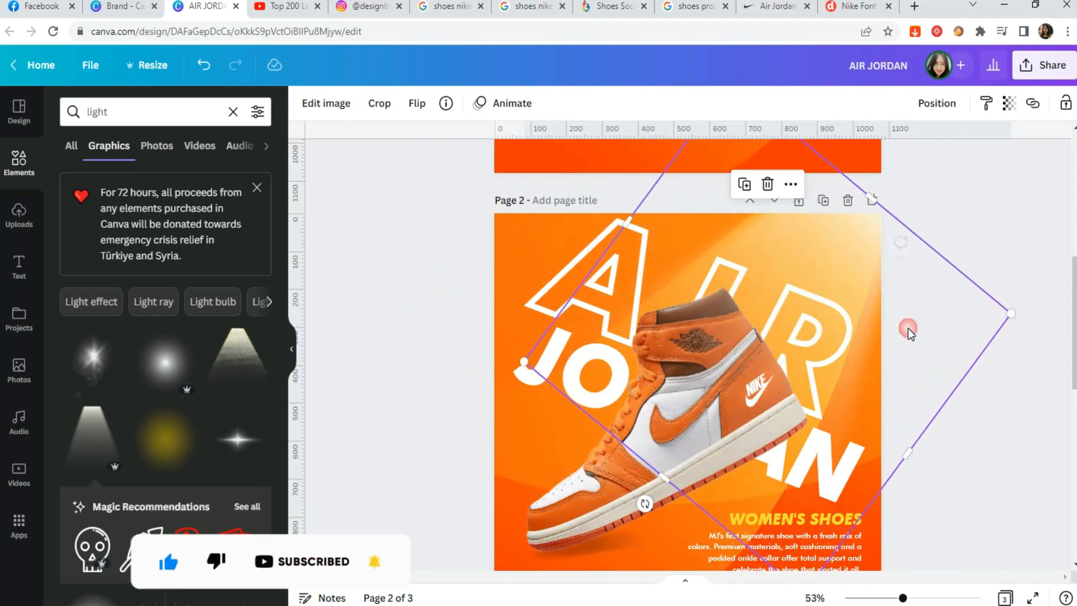
Arrange the spotlight beam behind the shoe and headings and adjust its transparency.
{"action": "left_click", "coordinate": [944, 104]}
{"action": "left_click", "coordinate": [1021, 221]}
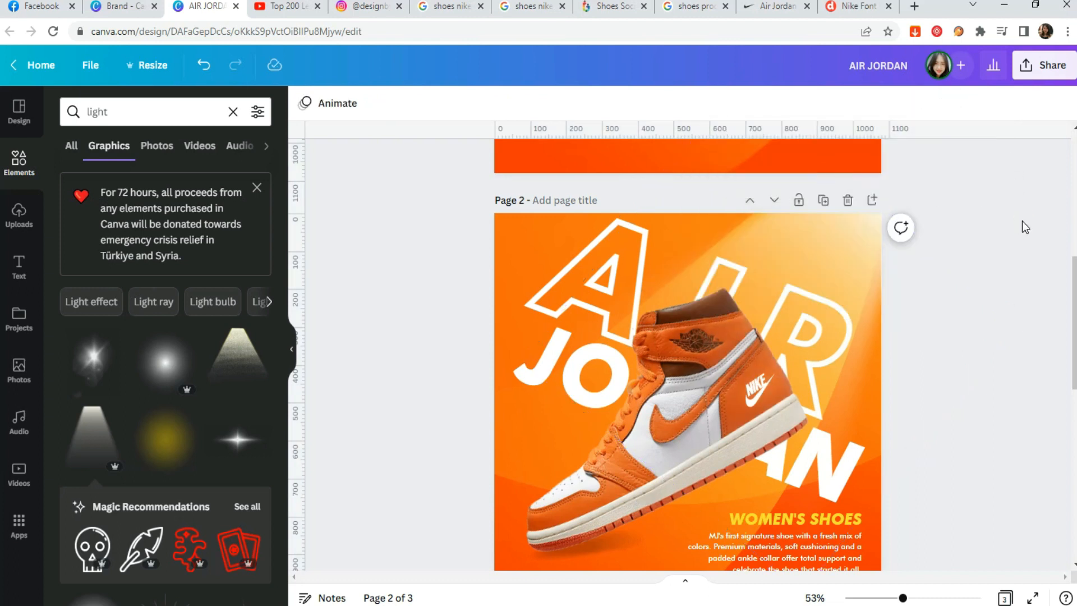
{"action": "left_click", "coordinate": [822, 237]}
{"action": "left_click", "coordinate": [1007, 111]}
{"action": "mouse_move", "coordinate": [978, 172]}
{"action": "left_mouse_down"}
{"action": "mouse_move", "coordinate": [956, 168]}
{"action": "mouse_move", "coordinate": [986, 174]}
{"action": "left_mouse_up"}
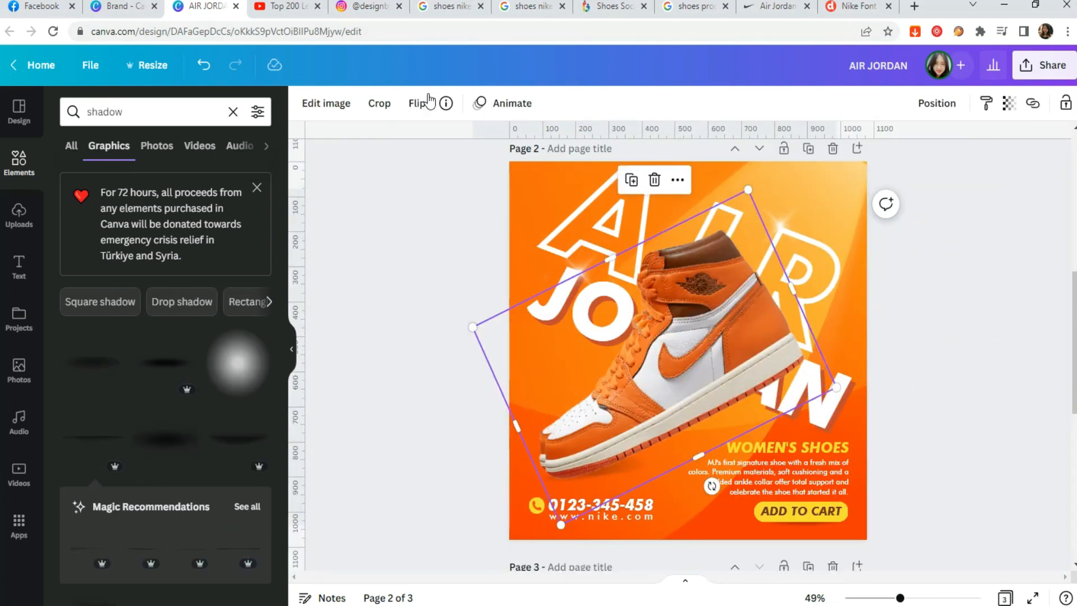
Flip the shoe's copy vertically and move it below the original shoe.
{"action": "left_click", "coordinate": [429, 102]}
{"action": "left_click", "coordinate": [442, 174]}
{"action": "left_click", "coordinate": [468, 145]}
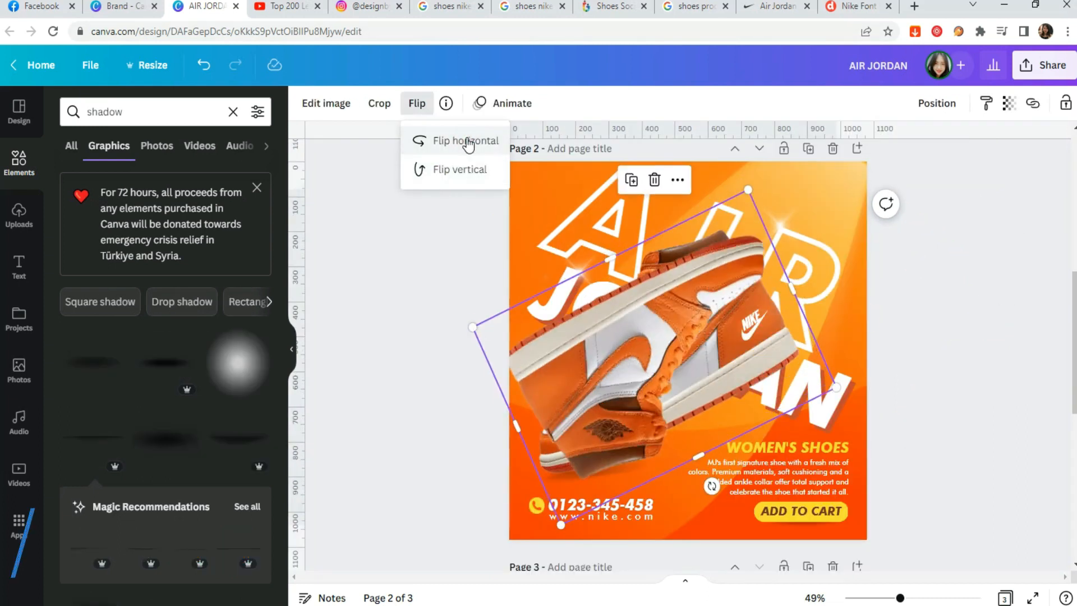
{"action": "left_click", "coordinate": [469, 145]}
{"action": "left_click_drag", "start_coordinate": [697, 315], "coordinate": [746, 453]}
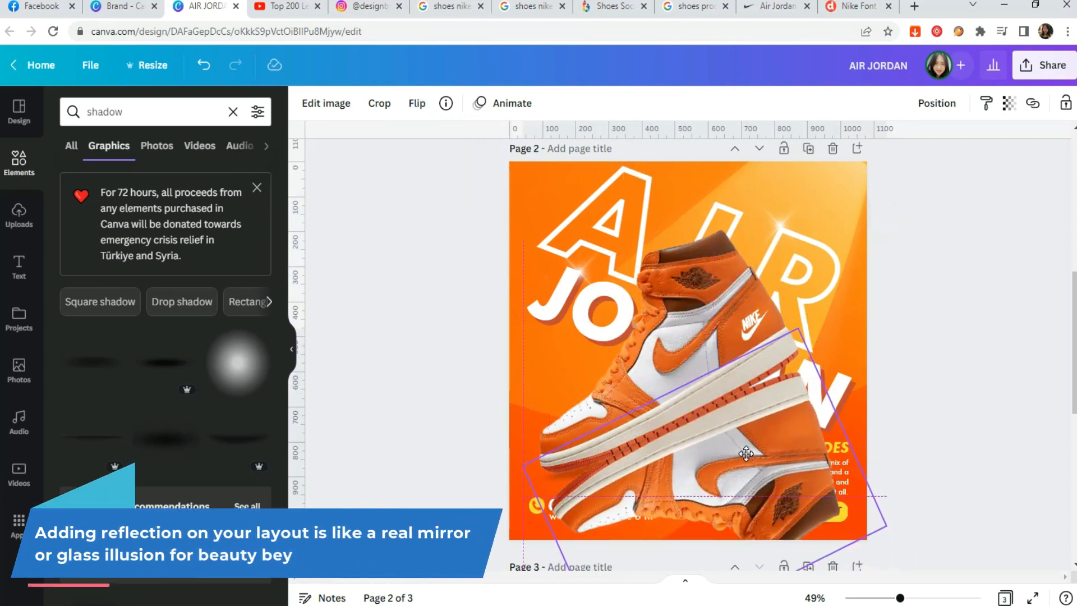
Rotate the flipped shoe copy and position it as a reflection below the original shoe's toe.
{"action": "scroll", "coordinate": [843, 270], "scroll_direction": "down", "scroll_amount": 1}
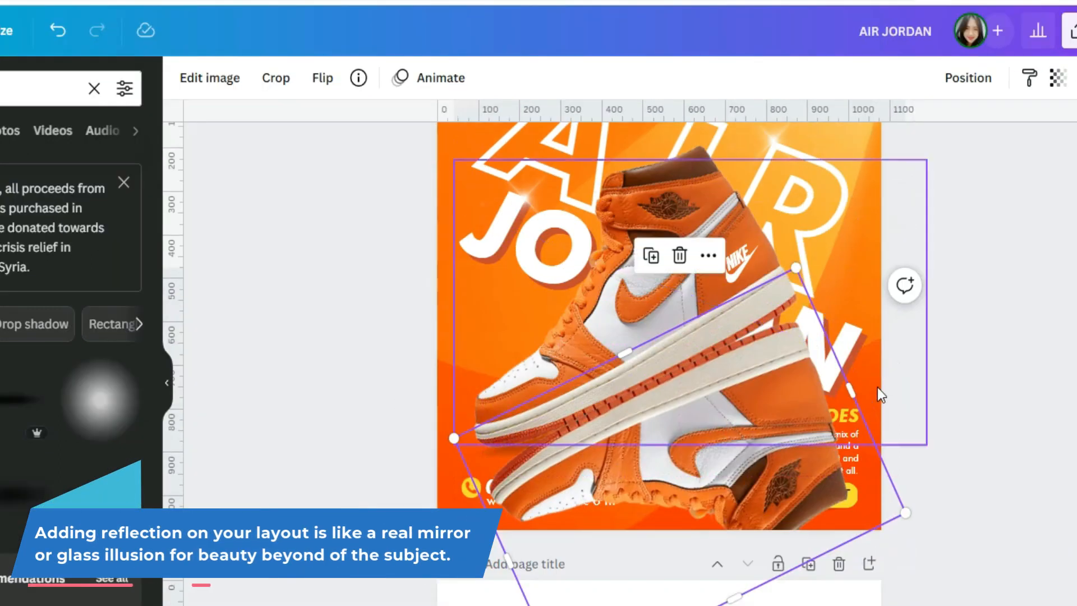
{"action": "scroll", "coordinate": [852, 460], "scroll_direction": "down", "scroll_amount": 2}
{"action": "left_click_drag", "start_coordinate": [750, 546], "coordinate": [632, 555]}
{"action": "left_click_drag", "start_coordinate": [707, 403], "coordinate": [684, 419]}
{"action": "scroll", "coordinate": [896, 431], "scroll_direction": "down", "scroll_amount": 1}
{"action": "scroll", "coordinate": [992, 179], "scroll_direction": "up", "scroll_amount": 1}
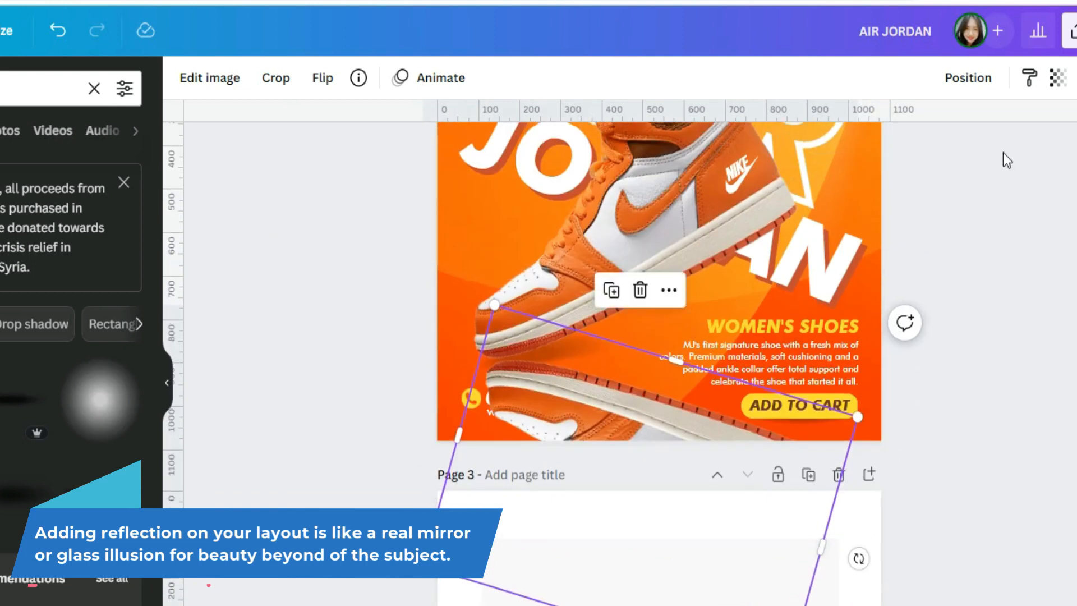
Make the shoe reflection mostly transparent, send it behind the contact text and preview the design full screen.
{"action": "left_click", "coordinate": [1058, 78]}
{"action": "left_click_drag", "start_coordinate": [1048, 149], "coordinate": [922, 192]}
{"action": "left_click", "coordinate": [968, 78]}
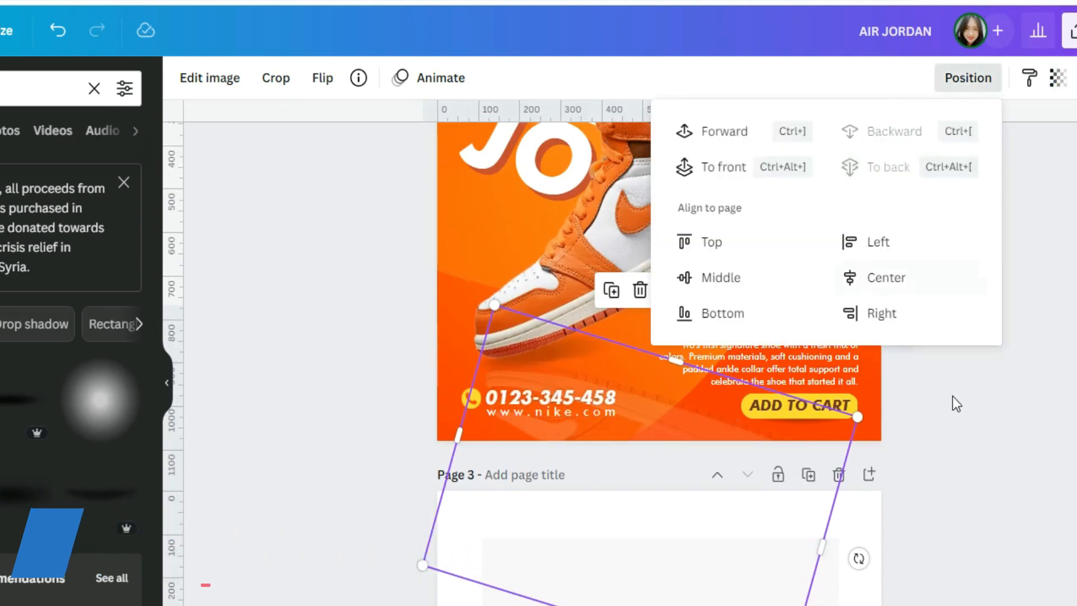
{"action": "left_click", "coordinate": [952, 395]}
{"action": "left_click", "coordinate": [1036, 595]}
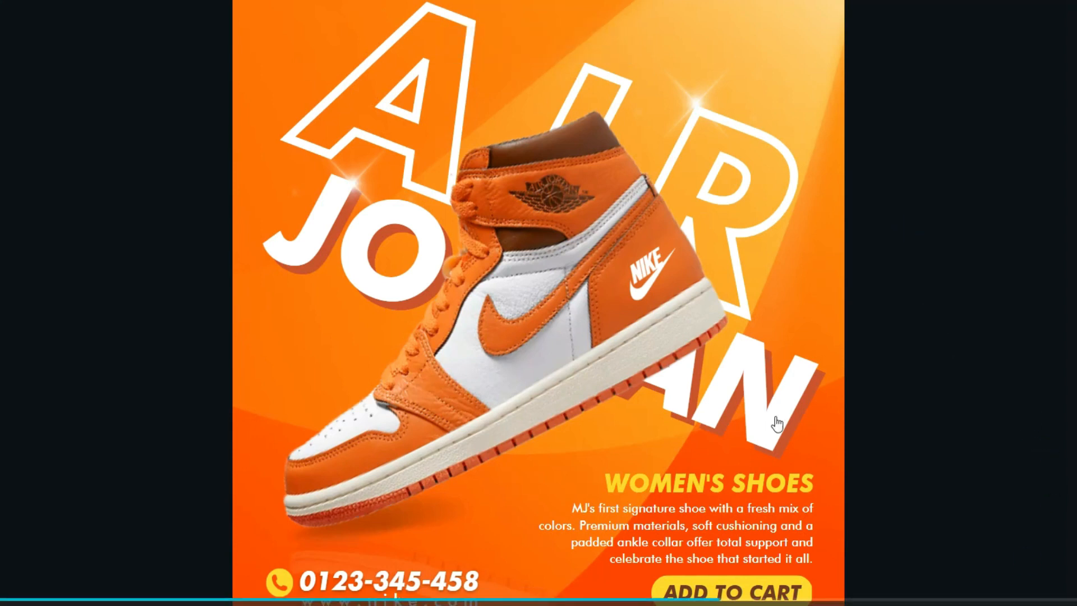
{"action": "key", "text": "Escape"}
Shrink the outlined "AIR" heading to size 135 and tilt it upwards alongside the shoe.
{"action": "left_click", "coordinate": [805, 308]}
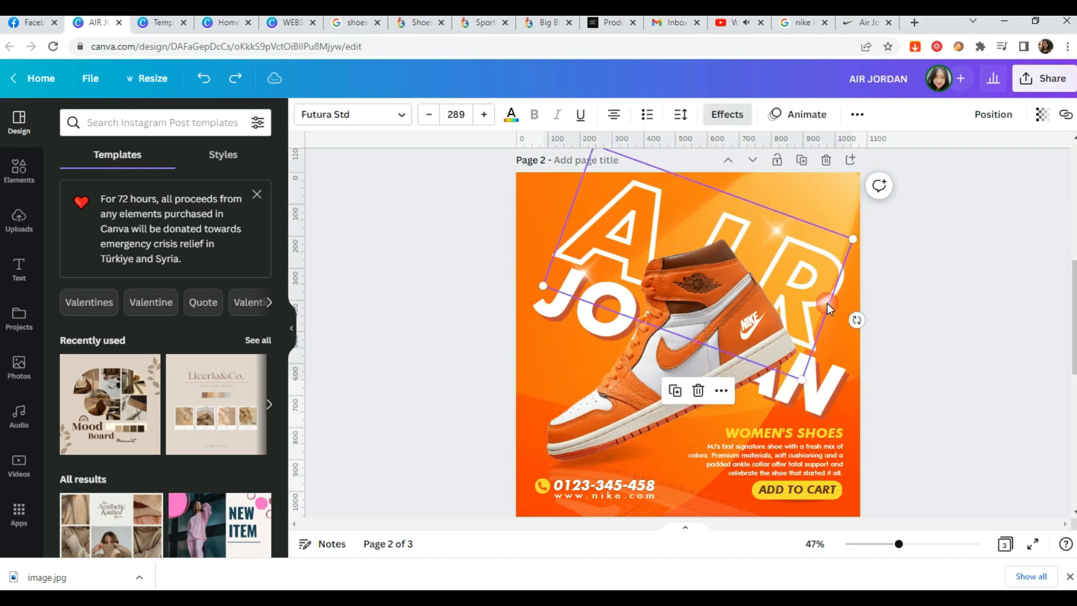
{"action": "left_click_drag", "start_coordinate": [857, 319], "coordinate": [736, 324]}
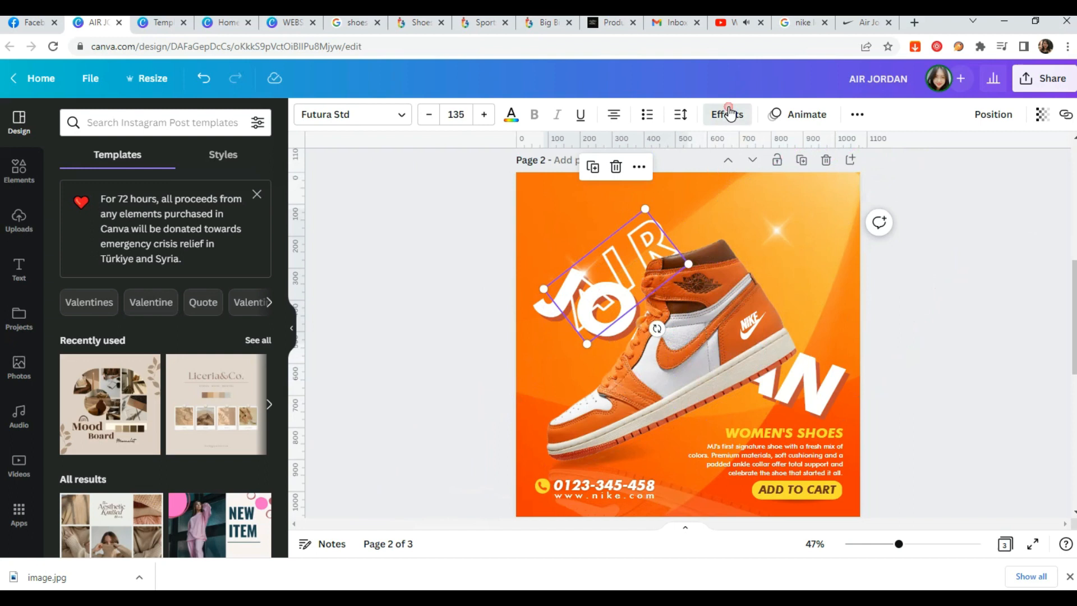
Apply the Curve shape to "AIR", reduce the curvature and move the heading above the shoe's toe.
{"action": "left_click", "coordinate": [727, 114]}
{"action": "scroll", "coordinate": [190, 374], "scroll_direction": "down", "scroll_amount": 1}
{"action": "left_click", "coordinate": [163, 488]}
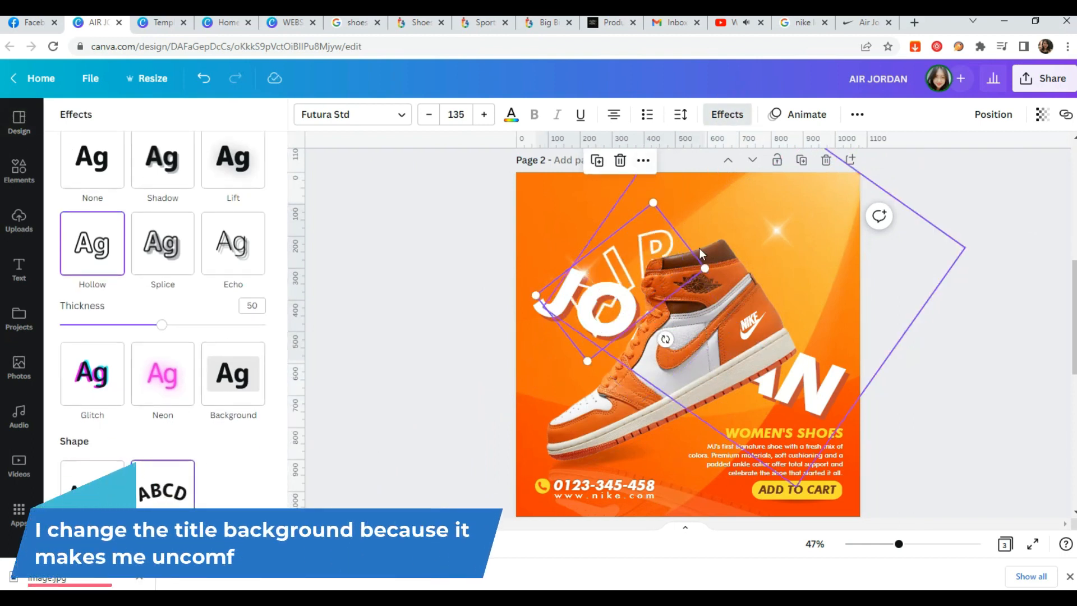
{"action": "scroll", "coordinate": [248, 481], "scroll_direction": "down", "scroll_amount": 1}
{"action": "left_click_drag", "start_coordinate": [214, 529], "coordinate": [145, 530]}
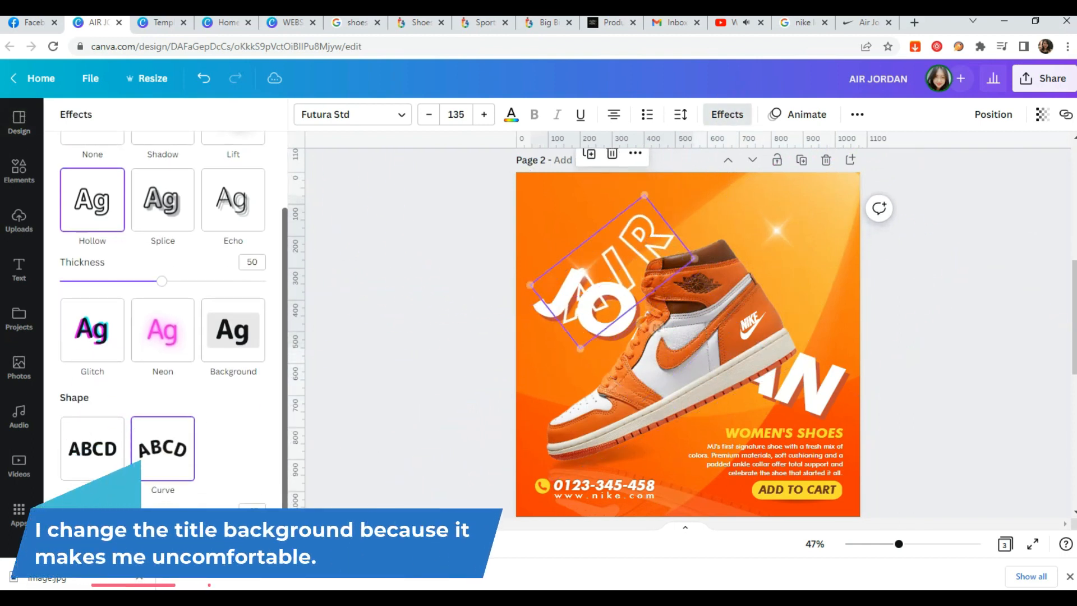
{"action": "left_click_drag", "start_coordinate": [632, 233], "coordinate": [581, 295]}
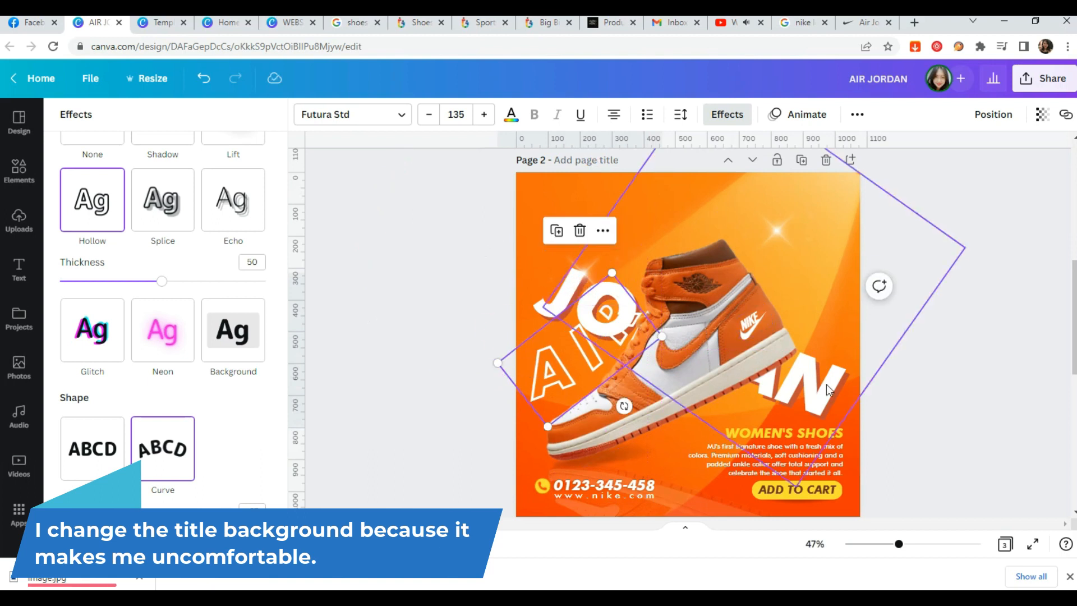
Send the spotlight beam to the back of the page and lock it in place.
{"action": "left_click", "coordinate": [828, 390]}
{"action": "left_click", "coordinate": [1065, 119]}
{"action": "left_click", "coordinate": [937, 115]}
{"action": "left_click", "coordinate": [862, 195]}
{"action": "left_click", "coordinate": [1065, 116]}
{"action": "left_click", "coordinate": [954, 269]}
Move the "JORDAN" heading to the page's upper-right corner and send the shoe one layer backward.
{"action": "left_click_drag", "start_coordinate": [832, 394], "coordinate": [1016, 304]}
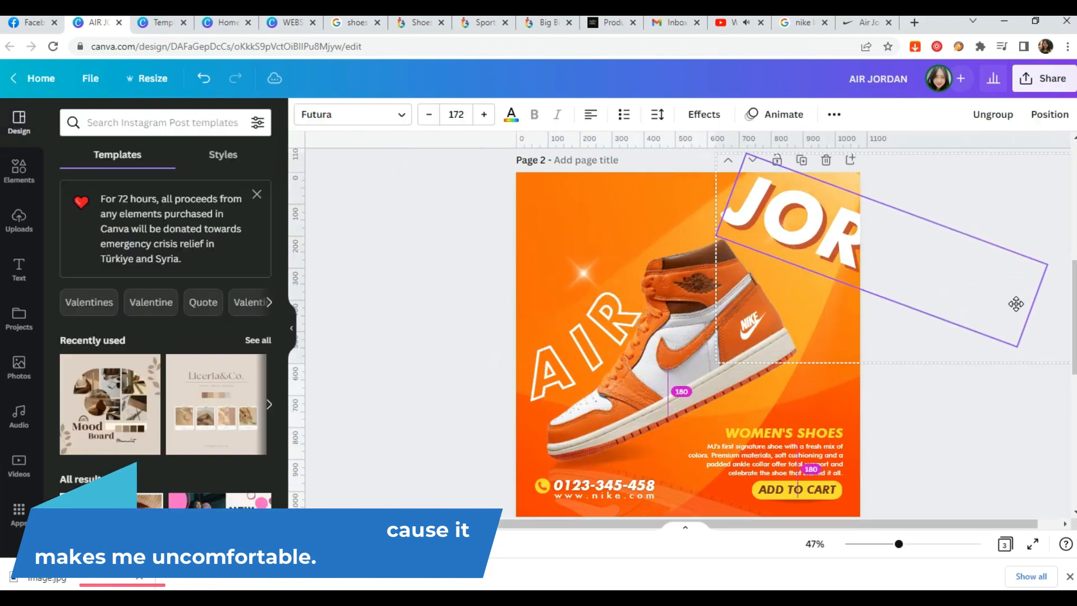
{"action": "left_click", "coordinate": [583, 342]}
{"action": "left_click", "coordinate": [937, 115]}
{"action": "left_click", "coordinate": [892, 149]}
{"action": "left_click", "coordinate": [946, 418]}
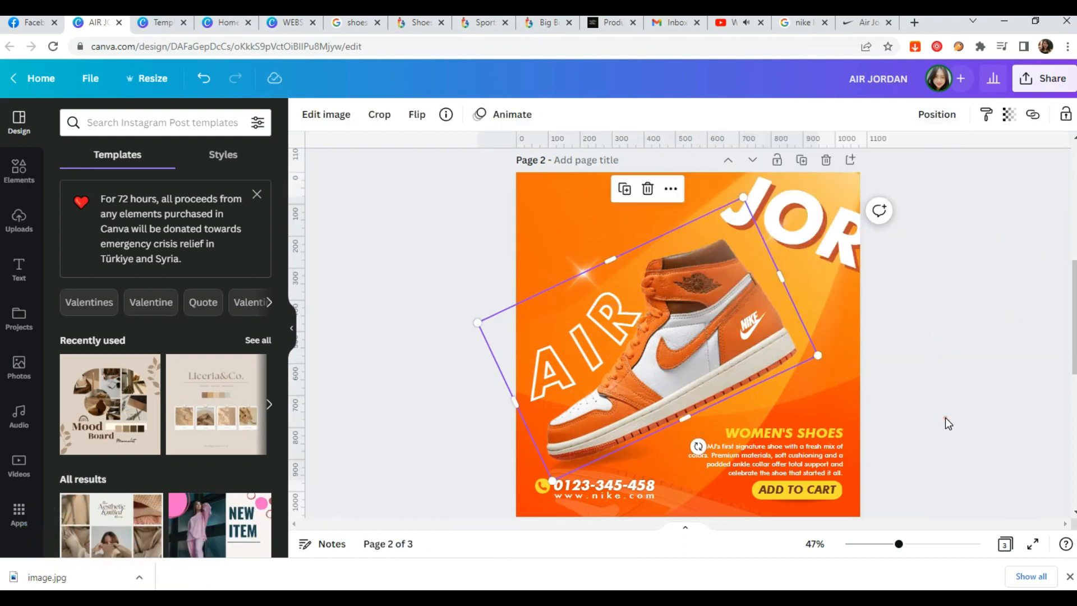
Set the curve of the outlined "AIR" heading to -100.
{"action": "left_click", "coordinate": [590, 359]}
{"action": "left_click", "coordinate": [510, 114]}
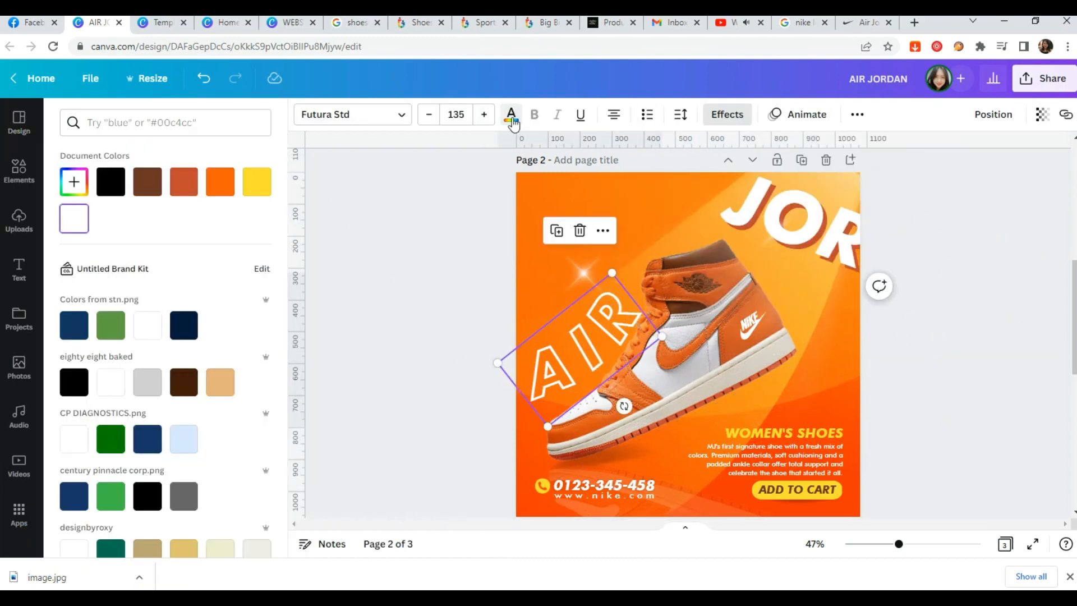
{"action": "left_click", "coordinate": [727, 114]}
{"action": "scroll", "coordinate": [162, 336], "scroll_direction": "down", "scroll_amount": 5}
{"action": "left_click", "coordinate": [163, 449]}
{"action": "left_click_drag", "start_coordinate": [106, 533], "coordinate": [58, 527]}
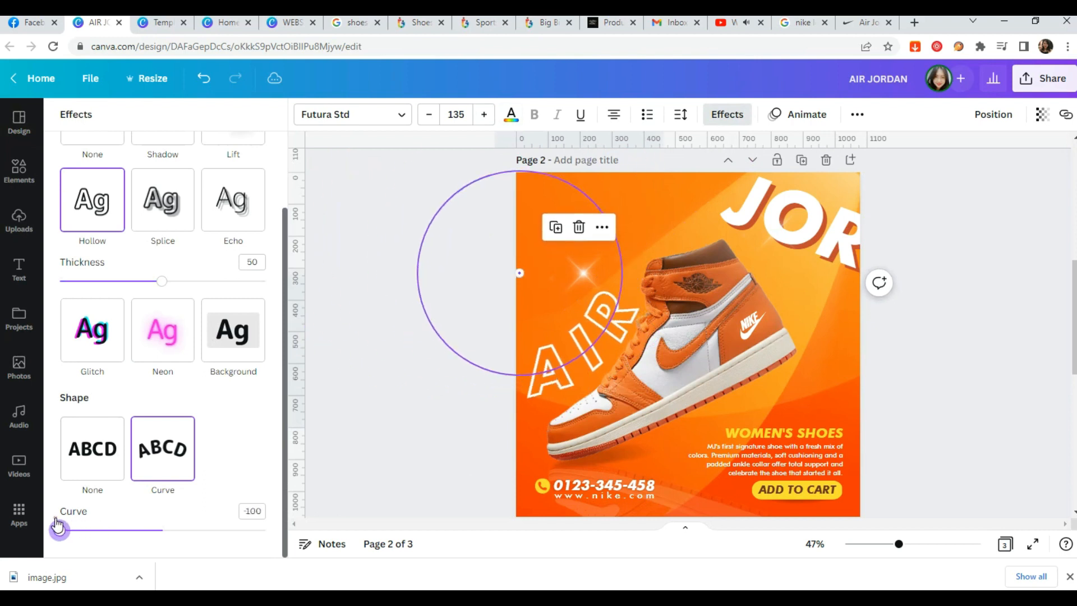
Adjust the position and tilt of "AIR" along the shoe's front and move the sparkle onto it.
{"action": "left_click_drag", "start_coordinate": [578, 352], "coordinate": [582, 355]}
{"action": "mouse_move", "coordinate": [638, 400]}
{"action": "left_mouse_down"}
{"action": "mouse_move", "coordinate": [660, 380]}
{"action": "mouse_move", "coordinate": [636, 397]}
{"action": "left_mouse_up"}
{"action": "left_click", "coordinate": [449, 312]}
{"action": "left_click", "coordinate": [625, 330]}
{"action": "key", "text": "Up"}
{"action": "key", "text": "Up"}
{"action": "key", "text": "Up"}
{"action": "key", "text": "Up"}
{"action": "key", "text": "Up"}
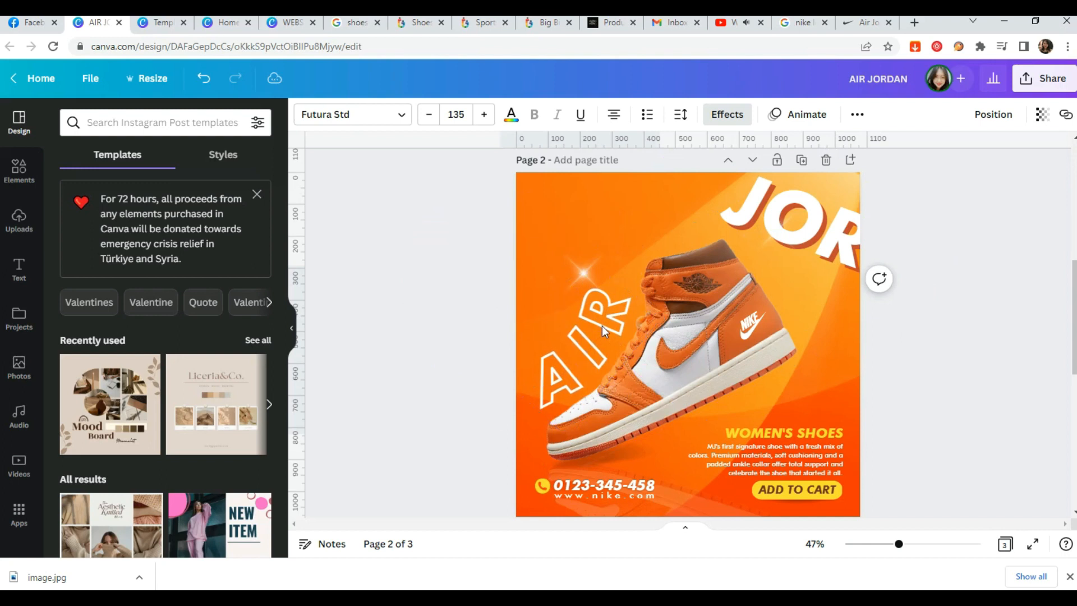
{"action": "left_click_drag", "start_coordinate": [565, 273], "coordinate": [550, 327]}
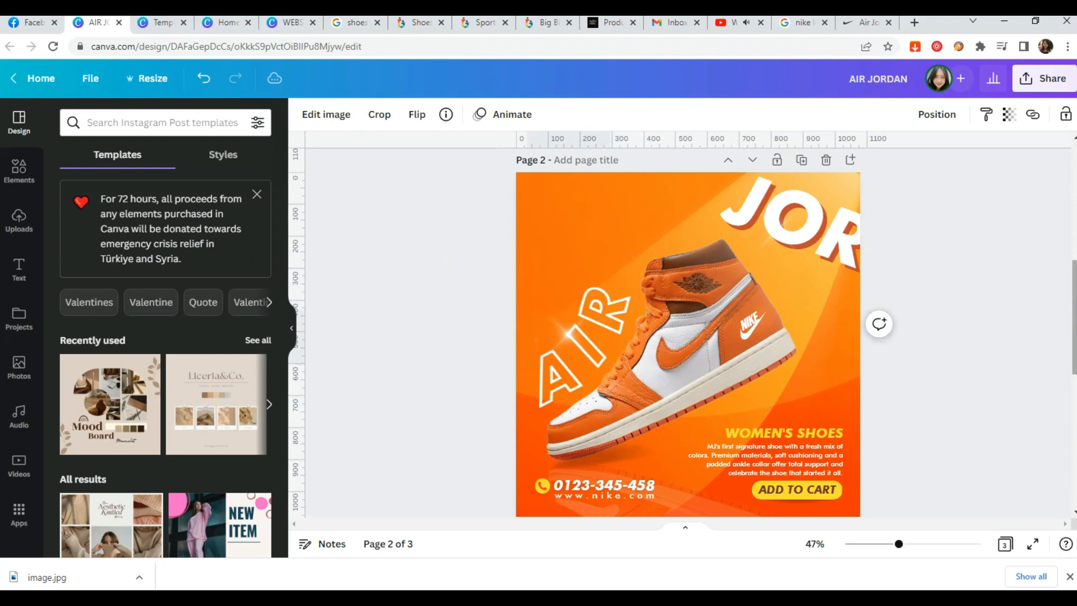
Remove the extra "JORDAN" heading, ungroup the remaining one and delete its separate shadow copy.
{"action": "left_click_drag", "start_coordinate": [842, 233], "coordinate": [724, 367]}
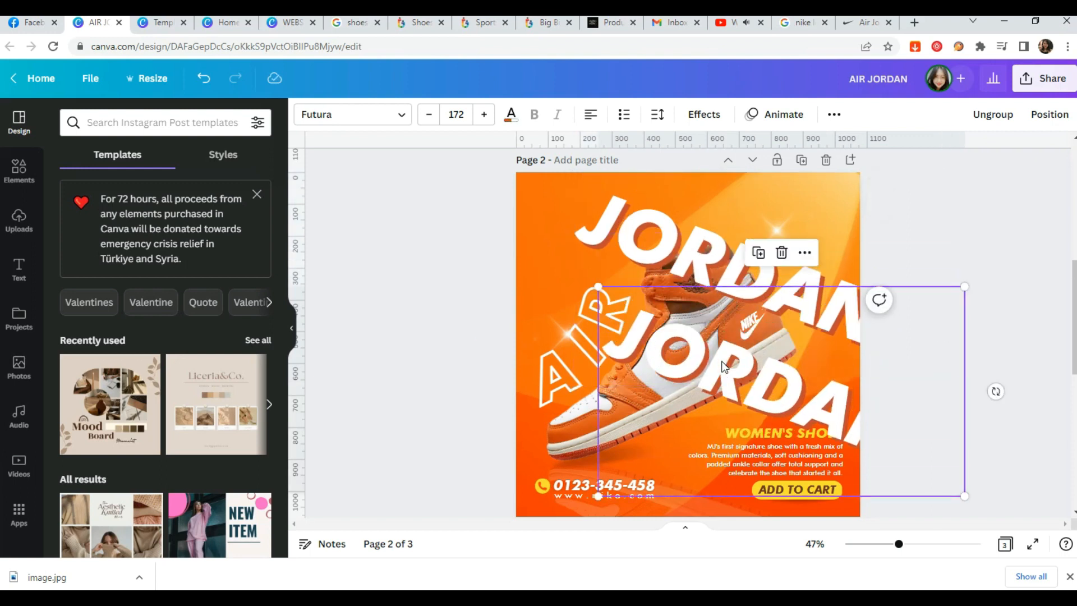
{"action": "key", "text": "Delete"}
{"action": "left_click", "coordinate": [712, 238]}
{"action": "left_click", "coordinate": [987, 117]}
{"action": "left_click", "coordinate": [867, 247]}
{"action": "left_click_drag", "start_coordinate": [708, 275], "coordinate": [689, 289]}
{"action": "left_click", "coordinate": [733, 261]}
{"action": "key", "text": "Delete"}
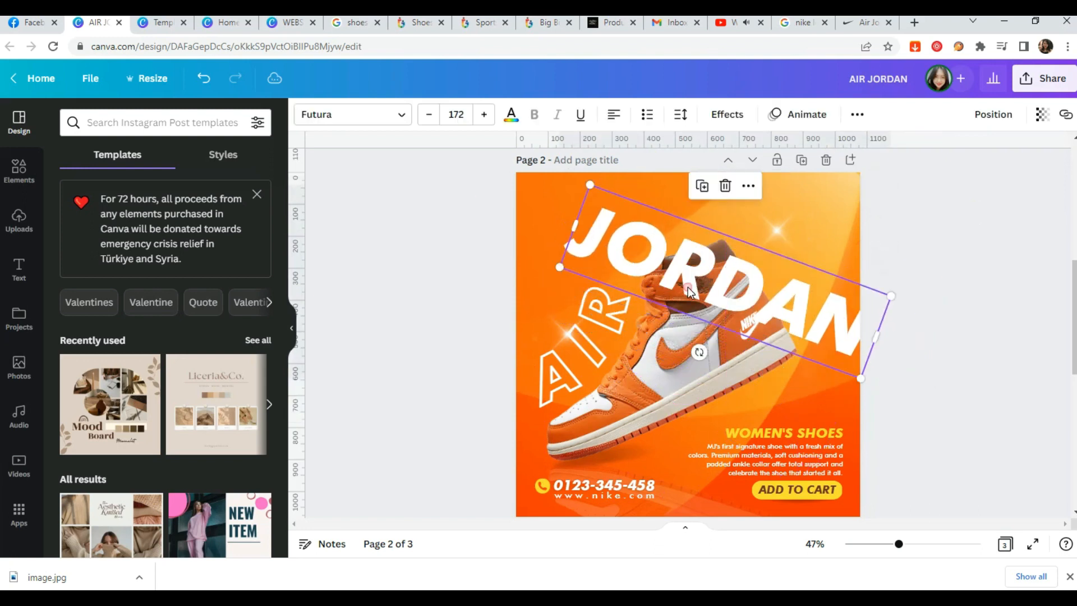
Apply a brown Shadow effect to "JORDAN" with offset 50, direction -45, blur 0 and transparency 40.
{"action": "left_click", "coordinate": [719, 117]}
{"action": "left_click", "coordinate": [163, 206]}
{"action": "left_click", "coordinate": [254, 425]}
{"action": "left_click", "coordinate": [174, 235]}
{"action": "left_click", "coordinate": [289, 138]}
{"action": "scroll", "coordinate": [269, 254], "scroll_direction": "down", "scroll_amount": 4}
{"action": "scroll", "coordinate": [270, 256], "scroll_direction": "up", "scroll_amount": 4}
{"action": "left_click", "coordinate": [261, 424]}
{"action": "left_click", "coordinate": [140, 233]}
{"action": "left_click", "coordinate": [344, 53]}
Duplicate the "JORDAN" heading, place one copy lower over the shoe, and trim the upper one to "JO" with a narrower text box.
{"action": "key", "text": "ctrl+d"}
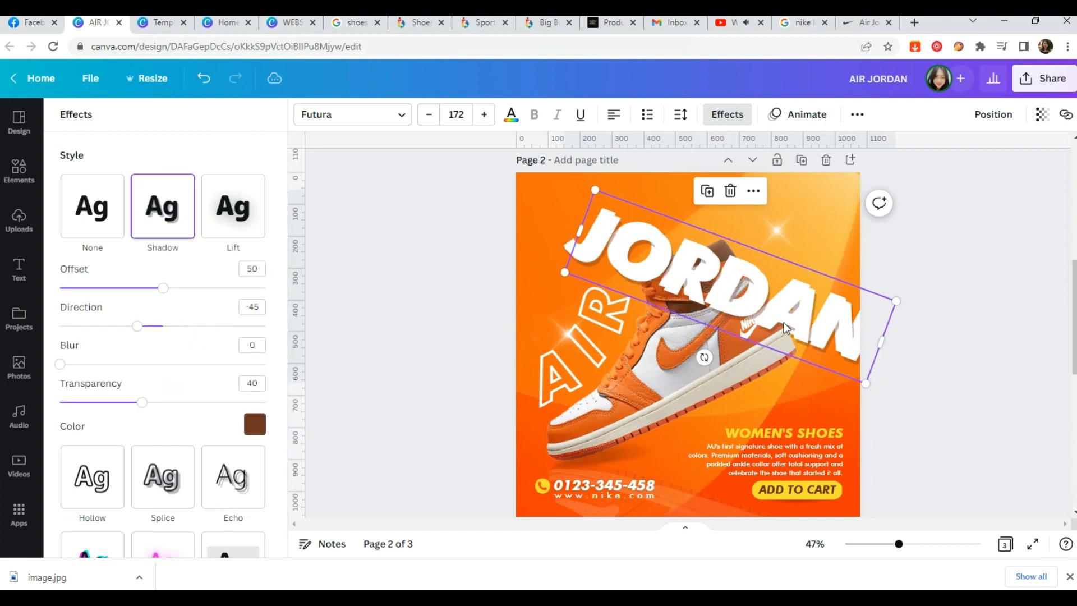
{"action": "left_click_drag", "start_coordinate": [740, 314], "coordinate": [754, 429]}
{"action": "left_click", "coordinate": [822, 289]}
{"action": "left_click", "coordinate": [822, 289]}
{"action": "left_click_drag", "start_coordinate": [865, 321], "coordinate": [677, 273]}
{"action": "key", "text": "BackSpace"}
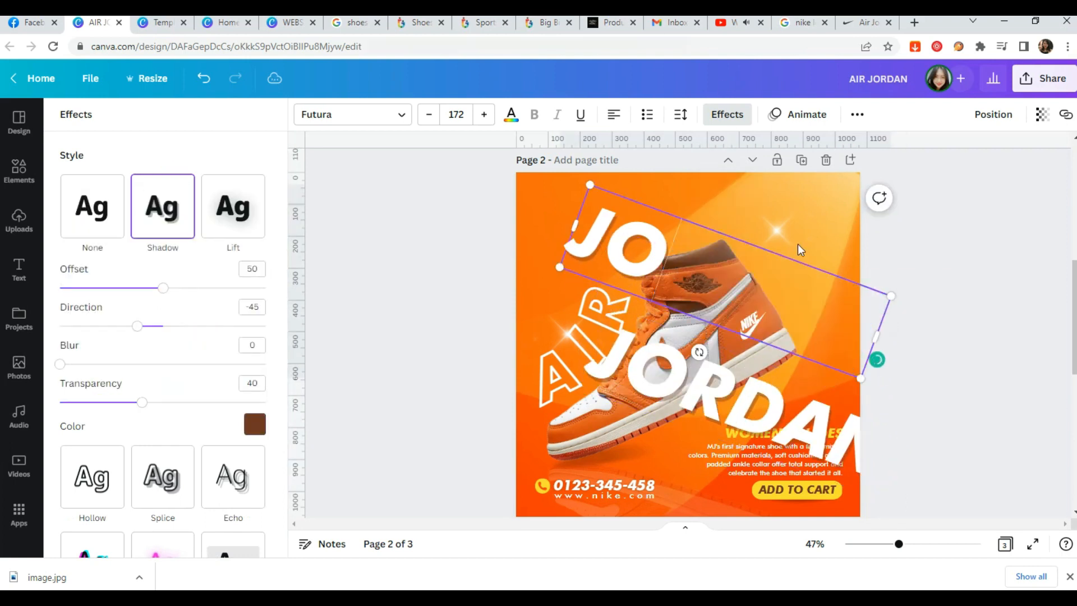
{"action": "left_click_drag", "start_coordinate": [879, 340], "coordinate": [673, 261]}
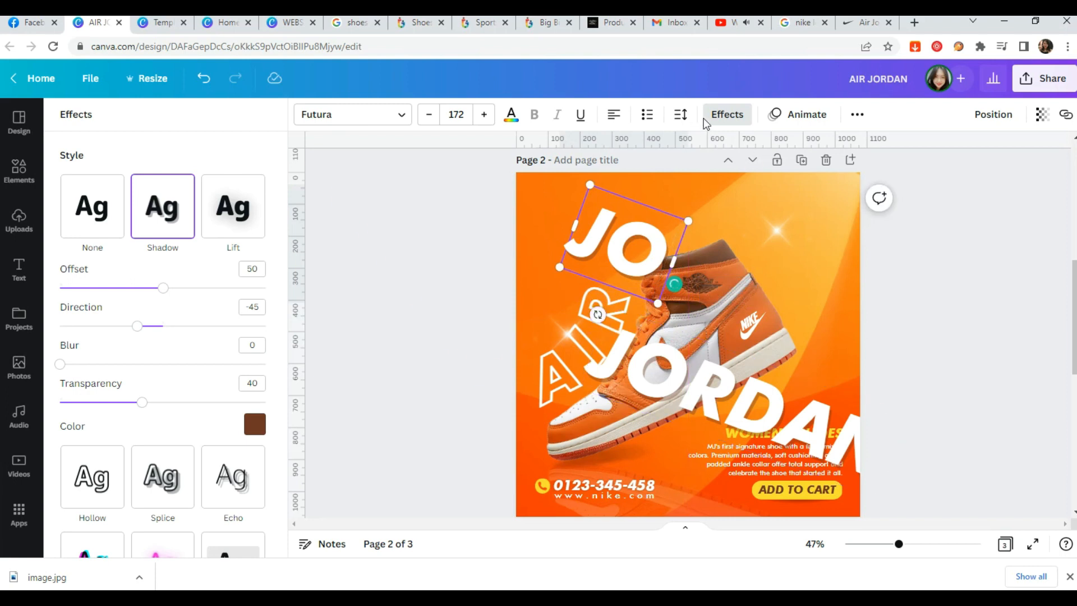
Apply the Curve shape to the "JO" text and reduce the amount of bend.
{"action": "scroll", "coordinate": [209, 466], "scroll_direction": "down", "scroll_amount": 3}
{"action": "left_click", "coordinate": [166, 497]}
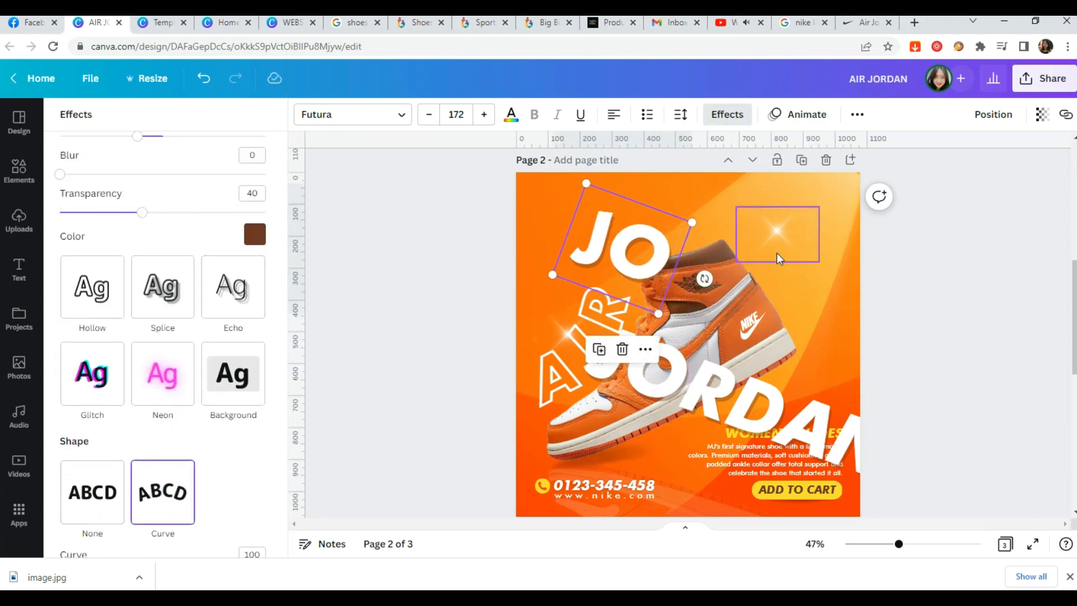
{"action": "scroll", "coordinate": [166, 516], "scroll_direction": "down", "scroll_amount": 1}
{"action": "left_click_drag", "start_coordinate": [166, 536], "coordinate": [147, 530]}
Set the "JO" text to size 135, tilt it and place it above the shoe's collar.
{"action": "left_click_drag", "start_coordinate": [698, 273], "coordinate": [746, 234]}
{"action": "left_click", "coordinate": [456, 114]}
{"action": "type", "text": "135"}
{"action": "key", "text": "Return"}
{"action": "left_click_drag", "start_coordinate": [698, 230], "coordinate": [704, 227]}
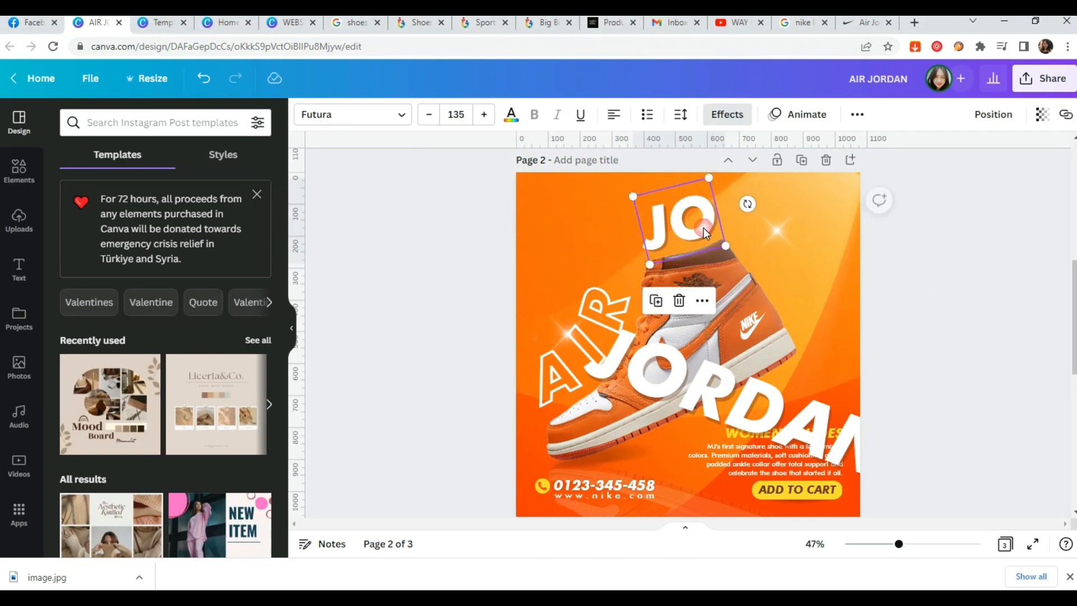
Set the letter spacing of "JO" to 149 and increase its curve.
{"action": "left_click", "coordinate": [680, 113]}
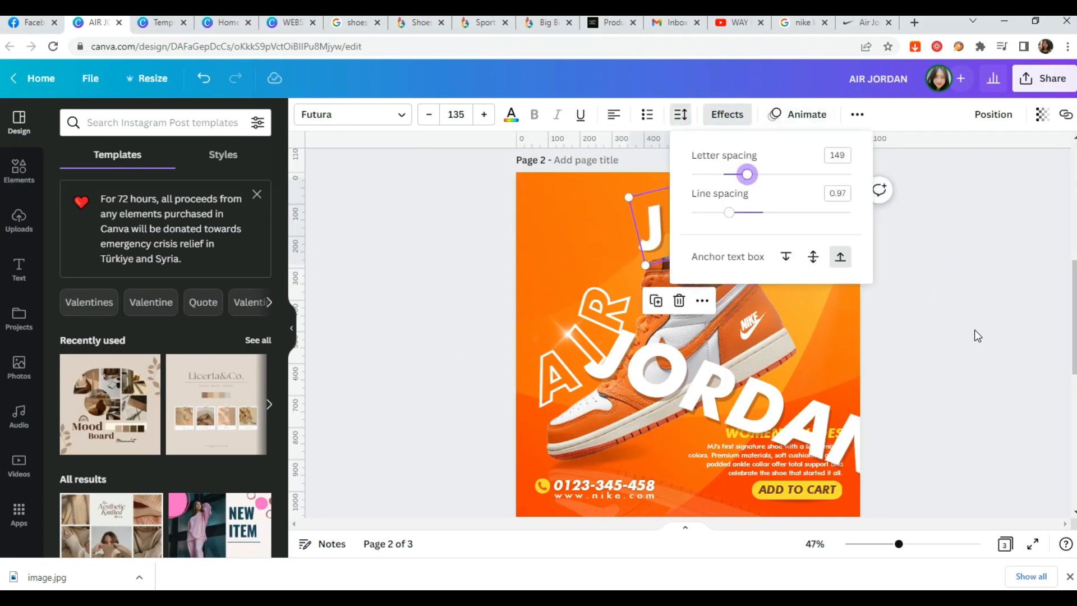
{"action": "left_click", "coordinate": [727, 114]}
{"action": "scroll", "coordinate": [149, 505], "scroll_direction": "down", "scroll_amount": 5}
{"action": "mouse_move", "coordinate": [149, 529]}
{"action": "left_mouse_down"}
{"action": "mouse_move", "coordinate": [116, 530]}
{"action": "mouse_move", "coordinate": [231, 579]}
{"action": "mouse_move", "coordinate": [168, 530]}
{"action": "left_mouse_up"}
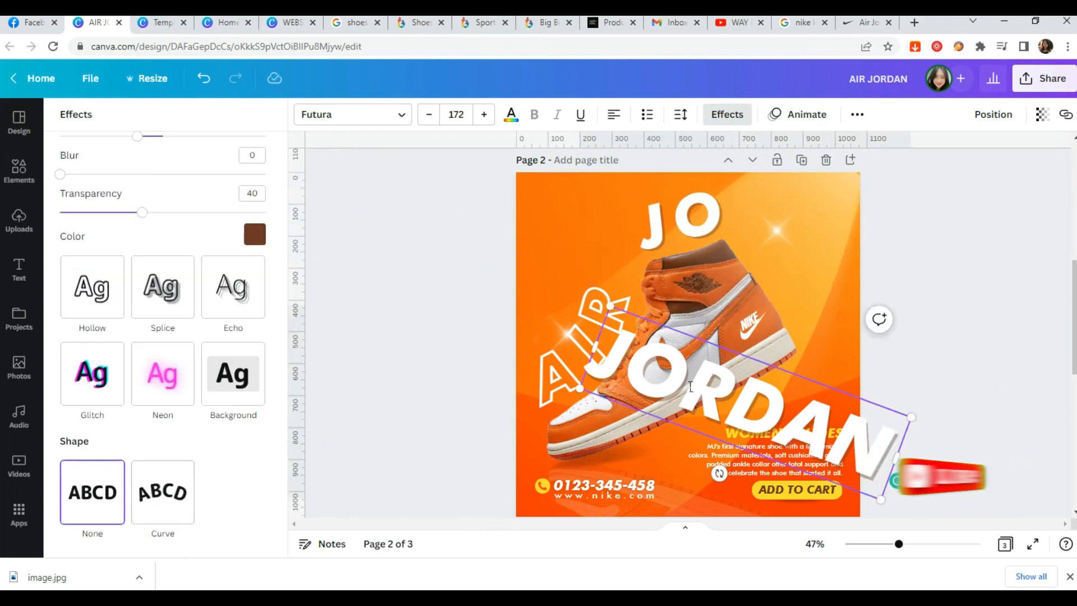
Duplicate the full "JORDAN" heading and cut the upper copy down to the single letter "R".
{"action": "left_click", "coordinate": [765, 436]}
{"action": "left_click_drag", "start_coordinate": [755, 424], "coordinate": [763, 348]}
{"action": "left_click_drag", "start_coordinate": [700, 424], "coordinate": [701, 454]}
{"action": "left_click", "coordinate": [712, 303]}
{"action": "left_click_drag", "start_coordinate": [707, 301], "coordinate": [820, 347]}
{"action": "key", "text": "BackSpace"}
{"action": "key", "text": "BackSpace"}
Set the "R" to size 135 and place and tilt it beside "JO" to continue the arc.
{"action": "left_click", "coordinate": [912, 273]}
{"action": "left_click", "coordinate": [637, 286]}
{"action": "left_click", "coordinate": [469, 119]}
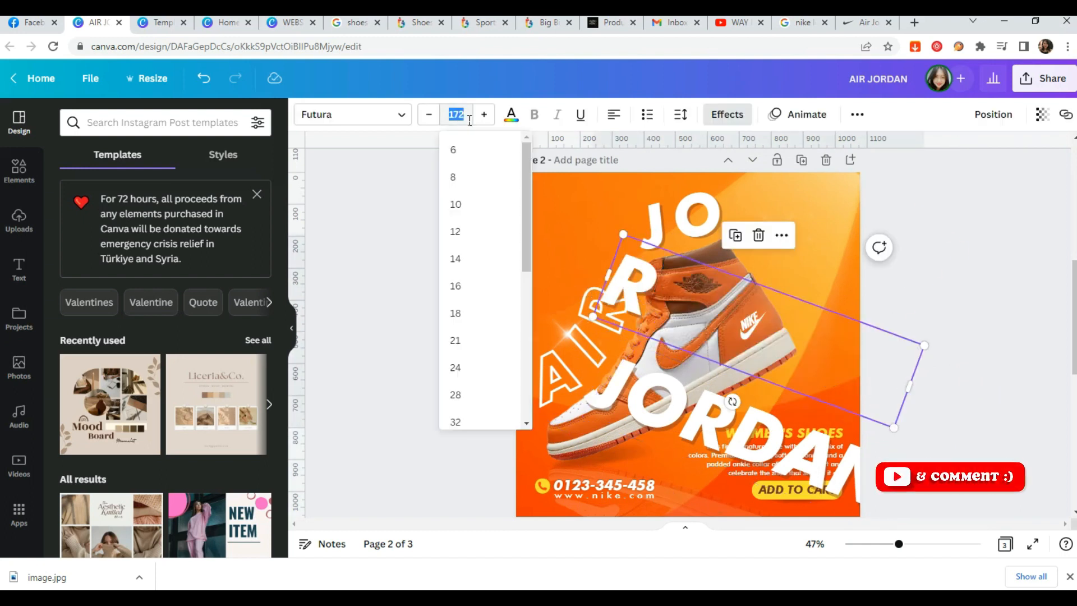
{"action": "type", "text": "135"}
{"action": "key", "text": "Return"}
{"action": "left_click_drag", "start_coordinate": [630, 269], "coordinate": [752, 226]}
{"action": "left_click", "coordinate": [940, 324]}
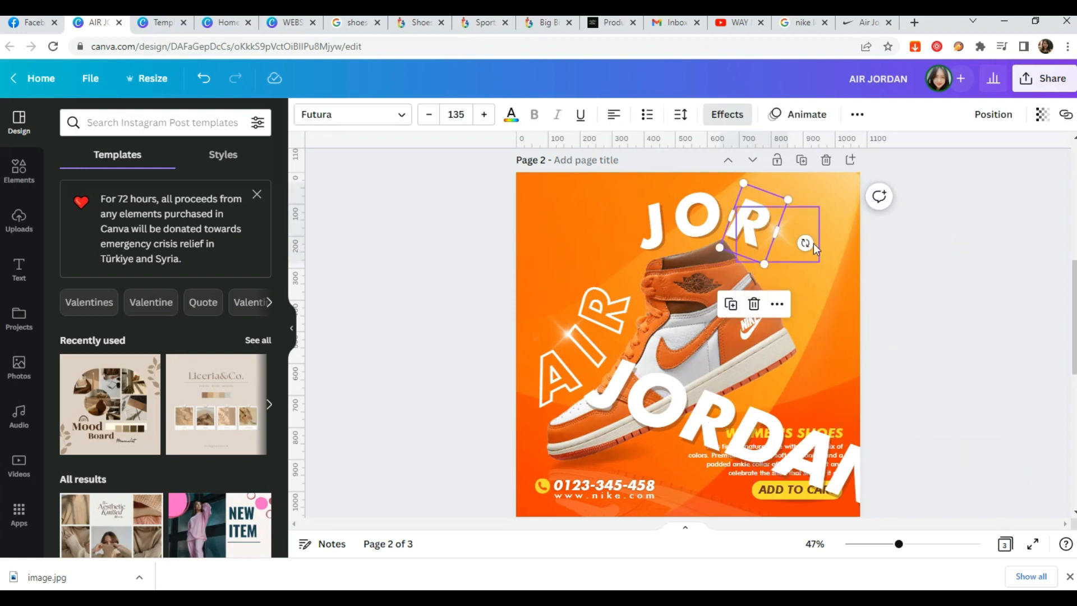
{"action": "left_click_drag", "start_coordinate": [813, 244], "coordinate": [773, 292]}
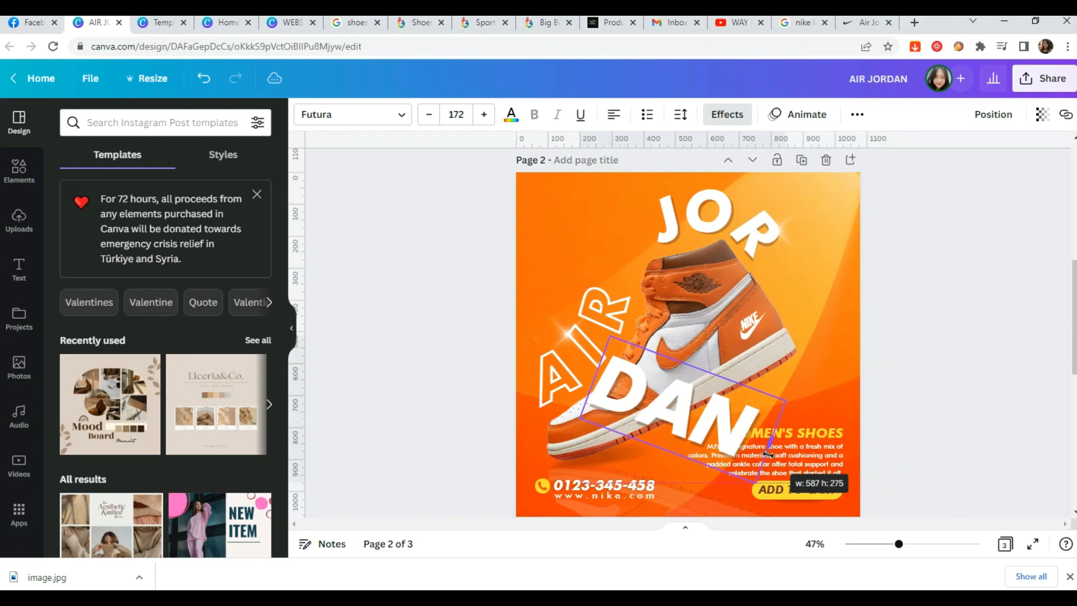
Size the "DAN" text to 120 and rotate and place it along the shoe's heel, following "JOR".
{"action": "left_click", "coordinate": [456, 114]}
{"action": "type", "text": "135"}
{"action": "key", "text": "Return"}
{"action": "left_click_drag", "start_coordinate": [878, 241], "coordinate": [744, 349]}
{"action": "left_click_drag", "start_coordinate": [809, 258], "coordinate": [814, 294]}
{"action": "left_click_drag", "start_coordinate": [898, 370], "coordinate": [873, 375]}
{"action": "left_click_drag", "start_coordinate": [785, 300], "coordinate": [789, 298]}
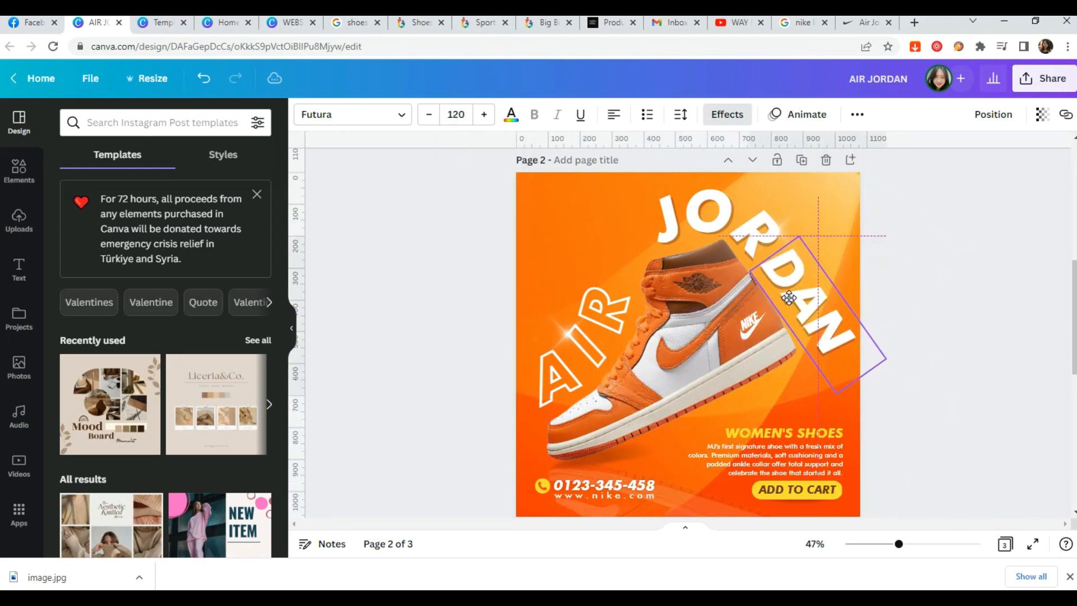
Move the upper sparkle onto the outer edge of the "DAN" letters.
{"action": "left_click", "coordinate": [915, 267]}
{"action": "left_click", "coordinate": [838, 269]}
{"action": "left_click", "coordinate": [976, 314]}
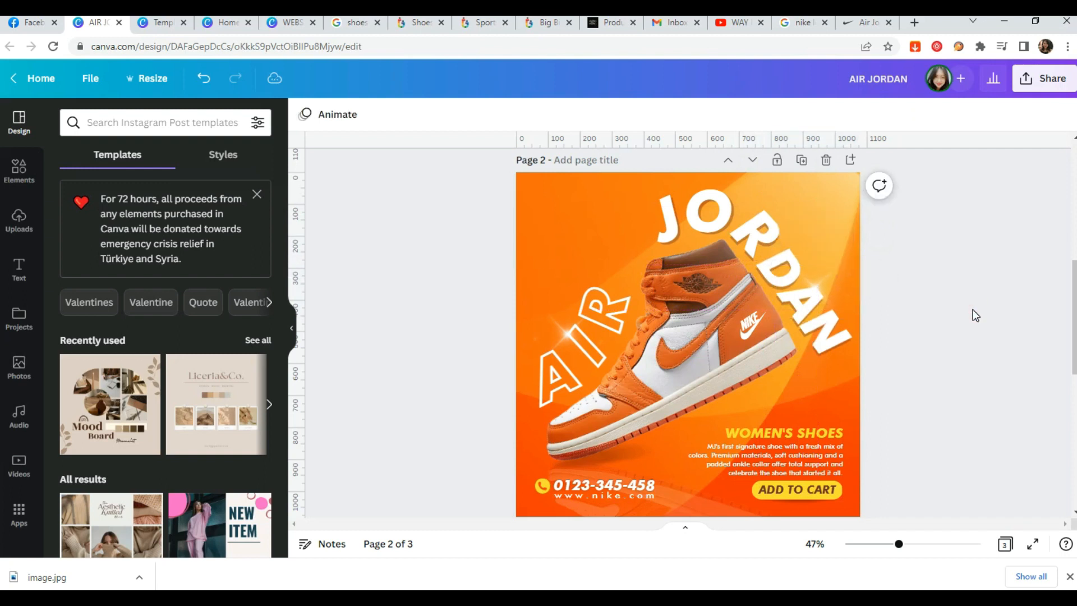
Apply the Curve shape to the "DAN" text and lower its curve to a gentle bend.
{"action": "left_click", "coordinate": [812, 312]}
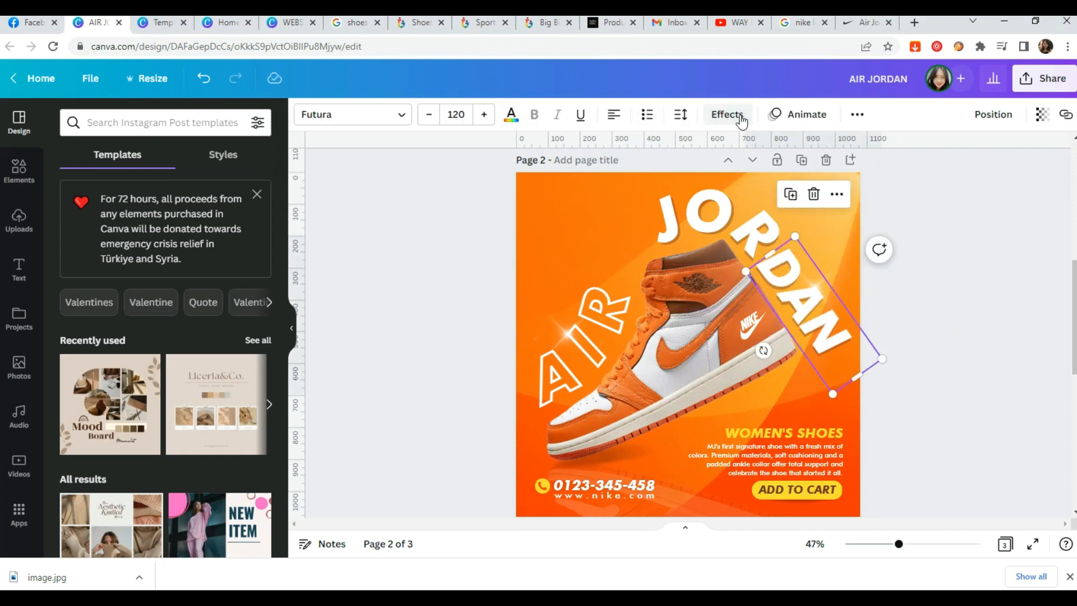
{"action": "left_click", "coordinate": [737, 117]}
{"action": "scroll", "coordinate": [179, 393], "scroll_direction": "down", "scroll_amount": 5}
{"action": "scroll", "coordinate": [864, 360], "scroll_direction": "down", "scroll_amount": 2}
{"action": "scroll", "coordinate": [864, 361], "scroll_direction": "up", "scroll_amount": 2}
{"action": "left_click", "coordinate": [164, 492]}
{"action": "scroll", "coordinate": [232, 485], "scroll_direction": "down", "scroll_amount": 1}
{"action": "left_click_drag", "start_coordinate": [263, 529], "coordinate": [206, 530]}
Set "DAN" at size 135 and adjust its tilt and position so it continues the "JOR" arc around the heel.
{"action": "left_click", "coordinate": [680, 114]}
{"action": "left_click", "coordinate": [811, 315]}
{"action": "left_click_drag", "start_coordinate": [758, 355], "coordinate": [752, 344]}
{"action": "left_click_drag", "start_coordinate": [788, 279], "coordinate": [781, 273]}
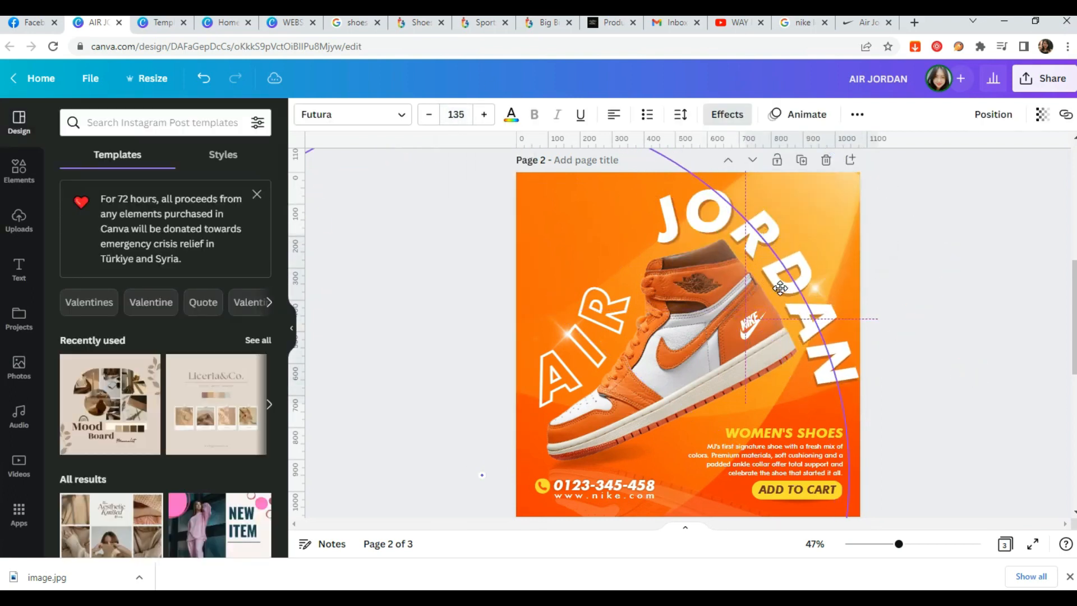
Widen the letter spacing of "AIR", set its curve to -100 and tilt it to about -55° along the shoe's front.
{"action": "left_click", "coordinate": [990, 371]}
{"action": "left_click", "coordinate": [579, 331]}
{"action": "left_click", "coordinate": [604, 277]}
{"action": "left_click", "coordinate": [680, 114]}
{"action": "left_click_drag", "start_coordinate": [770, 174], "coordinate": [788, 175]}
{"action": "left_click", "coordinate": [930, 335]}
{"action": "left_click_drag", "start_coordinate": [624, 307], "coordinate": [627, 302]}
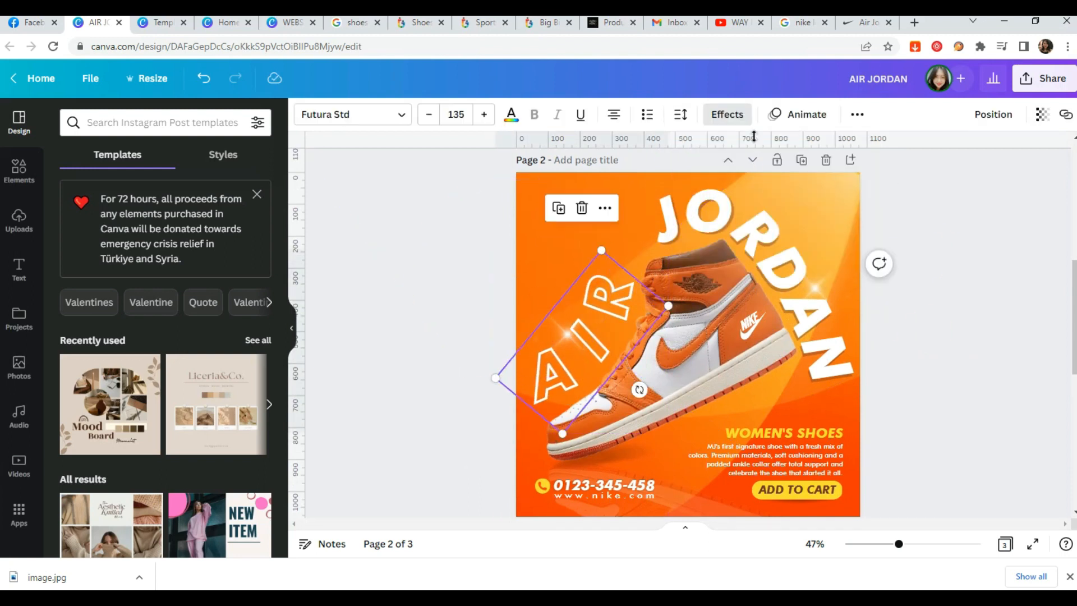
{"action": "left_click", "coordinate": [731, 115]}
{"action": "left_click_drag", "start_coordinate": [66, 530], "coordinate": [60, 534]}
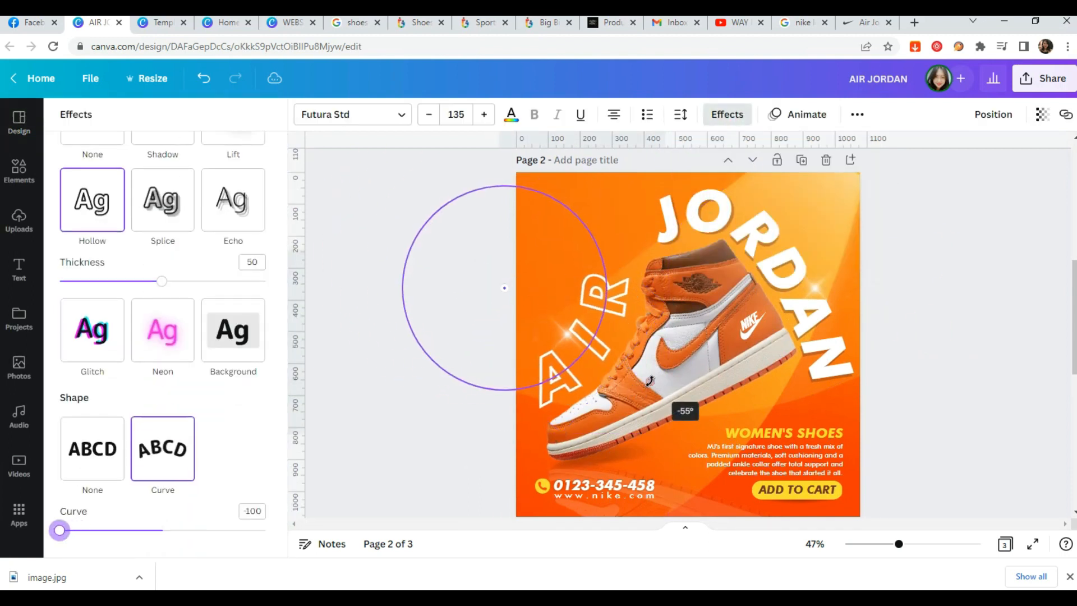
Reposition the sparkle between the "A" and "I" of the outlined "AIR" heading.
{"action": "left_click", "coordinate": [564, 329]}
{"action": "left_click_drag", "start_coordinate": [561, 324], "coordinate": [565, 317]}
{"action": "key", "text": "Down"}
{"action": "key", "text": "Down"}
{"action": "key", "text": "Down"}
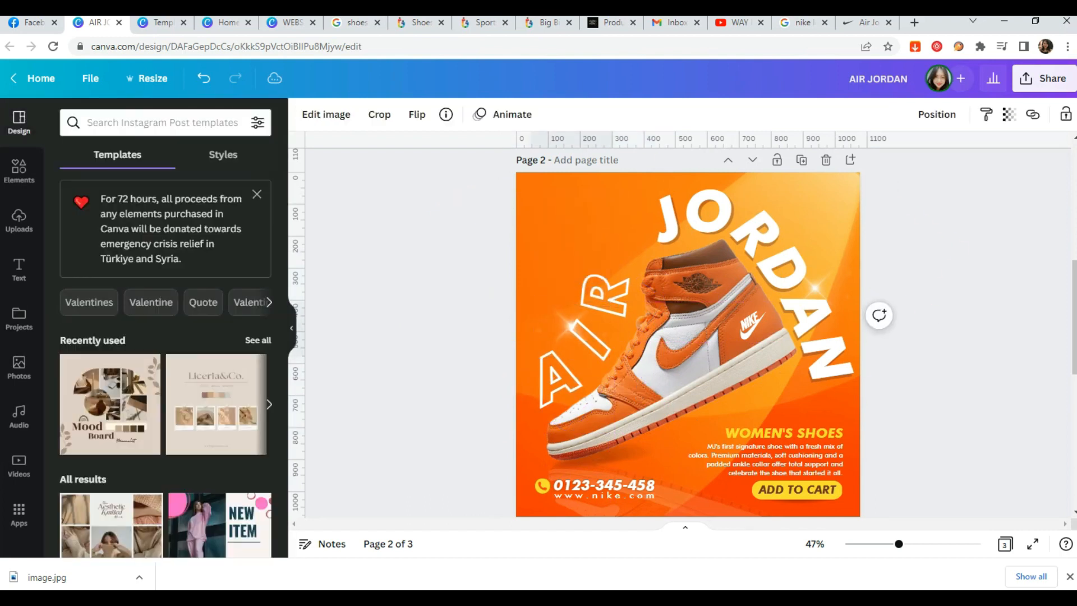
Send the "DAN" text one layer backward and move the upper sparkle to the gap between "R" and "D".
{"action": "left_click", "coordinate": [813, 294]}
{"action": "left_click", "coordinate": [990, 114]}
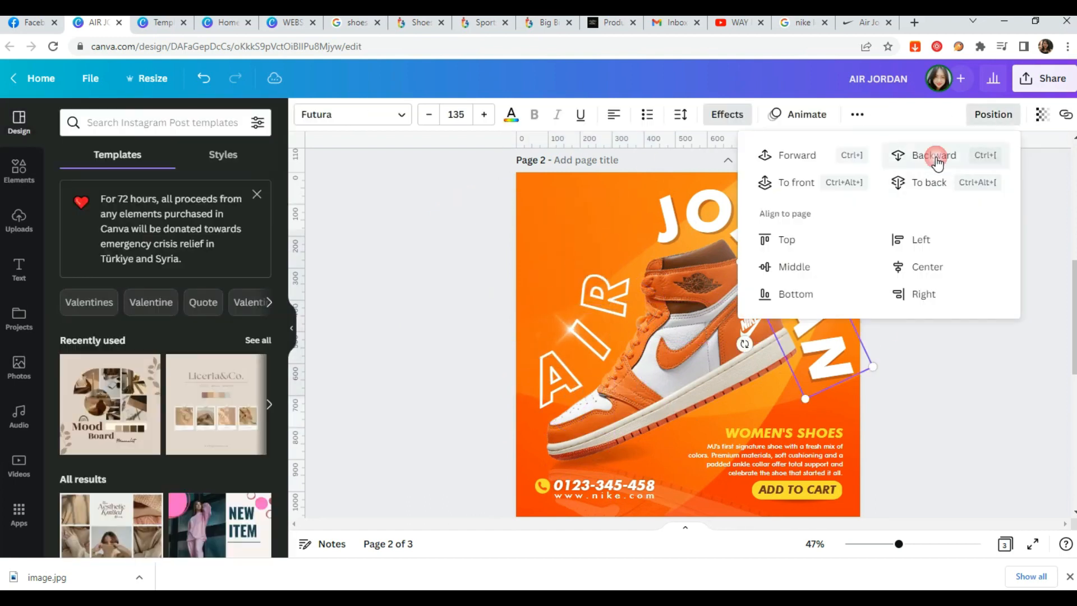
{"action": "left_click", "coordinate": [928, 153]}
{"action": "left_click", "coordinate": [803, 251]}
{"action": "left_click", "coordinate": [957, 334]}
{"action": "left_click", "coordinate": [813, 245]}
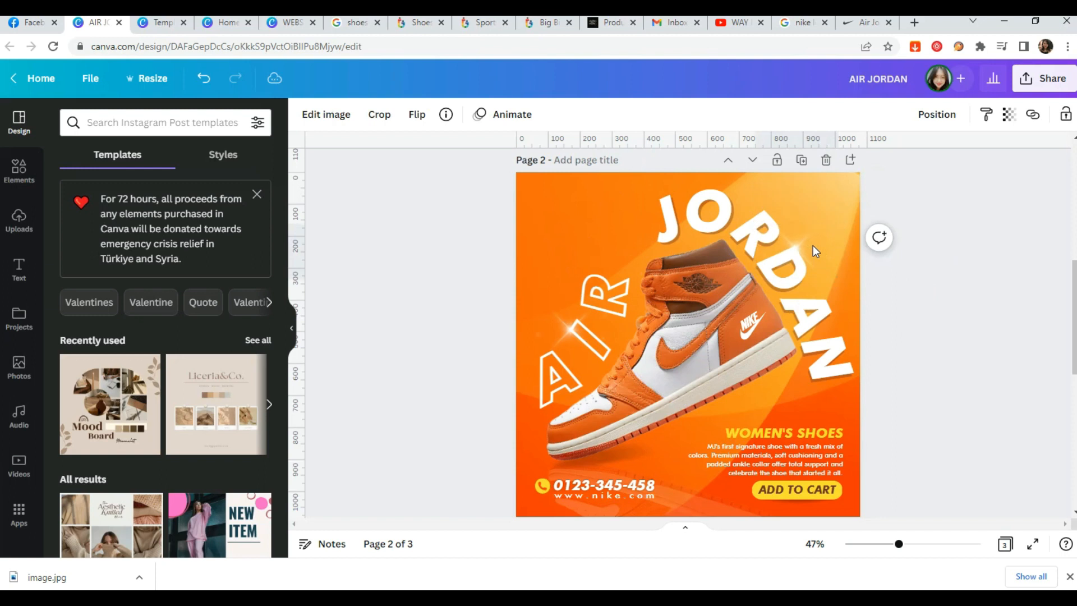
{"action": "left_click", "coordinate": [947, 358]}
Preview the post in full screen and check the curve effect of the "DAN" text.
{"action": "left_click", "coordinate": [1032, 544]}
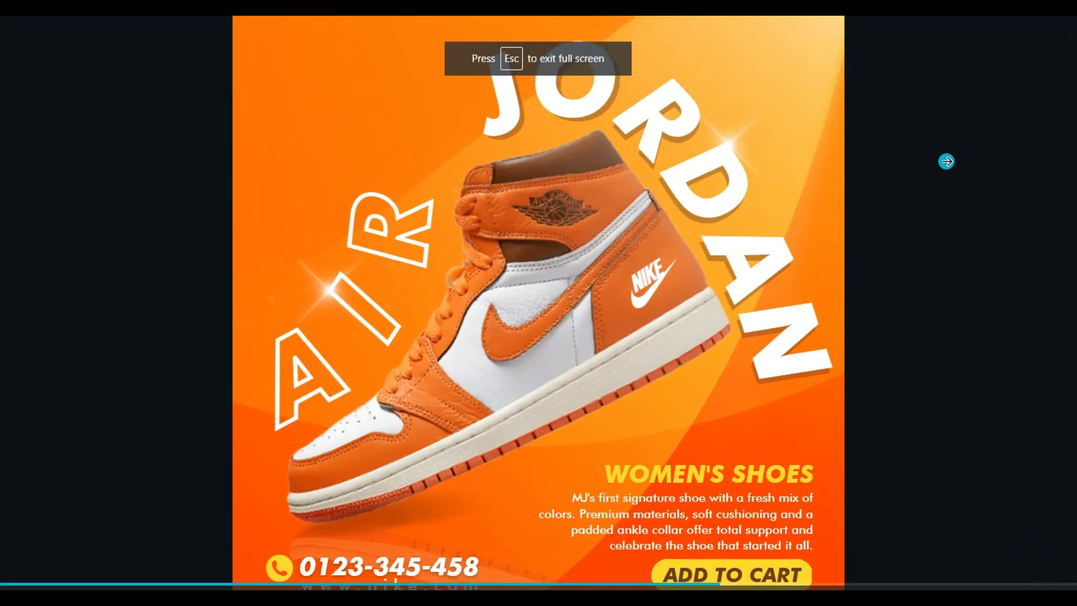
{"action": "key", "text": "Escape"}
{"action": "left_click", "coordinate": [841, 193]}
{"action": "left_click", "coordinate": [820, 306]}
{"action": "left_click", "coordinate": [929, 338]}
{"action": "left_click", "coordinate": [830, 353]}
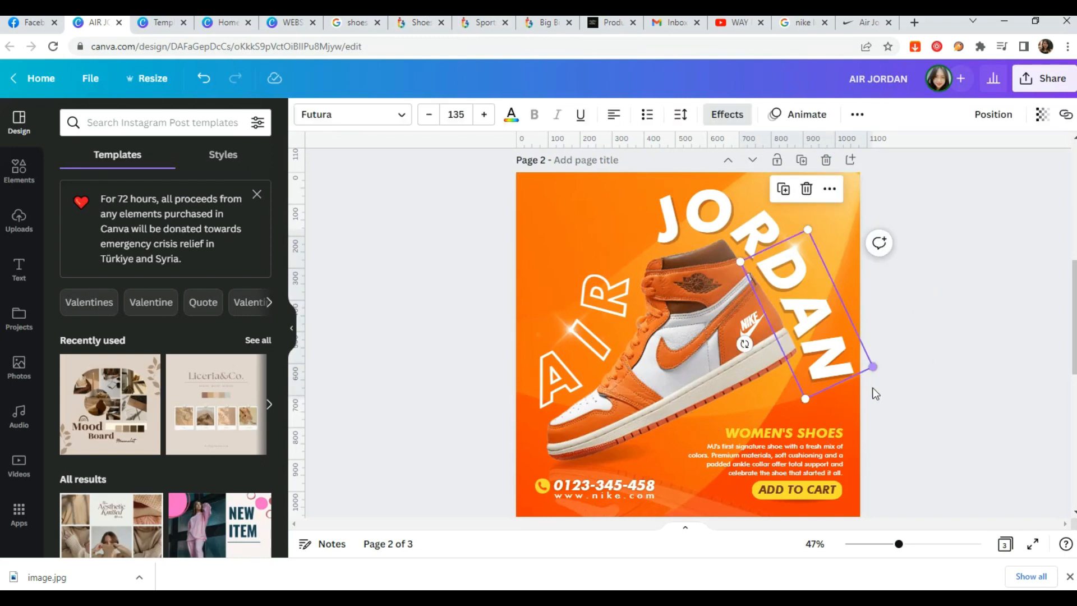
{"action": "left_click", "coordinate": [727, 114]}
{"action": "scroll", "coordinate": [140, 392], "scroll_direction": "down", "scroll_amount": 4}
{"action": "left_click", "coordinate": [163, 448]}
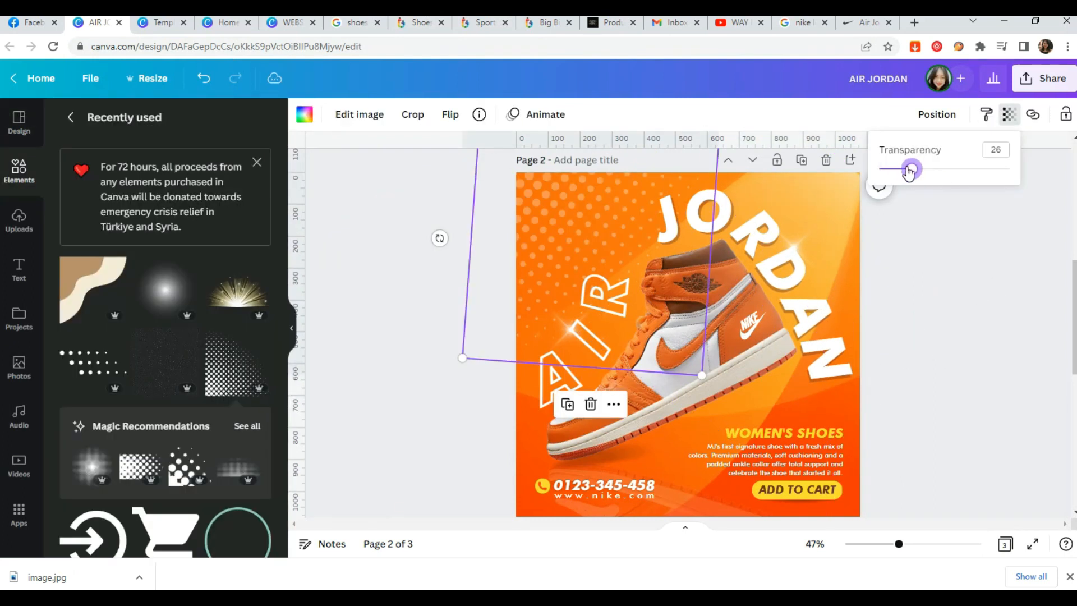
Enlarge and shift the halftone dots over the page's upper-left corner and set their transparency to 15.
{"action": "left_click_drag", "start_coordinate": [437, 235], "coordinate": [583, 210]}
{"action": "mouse_move", "coordinate": [723, 373]}
{"action": "left_mouse_down"}
{"action": "mouse_move", "coordinate": [751, 409]}
{"action": "mouse_move", "coordinate": [729, 383]}
{"action": "left_mouse_up"}
{"action": "left_click", "coordinate": [1009, 114]}
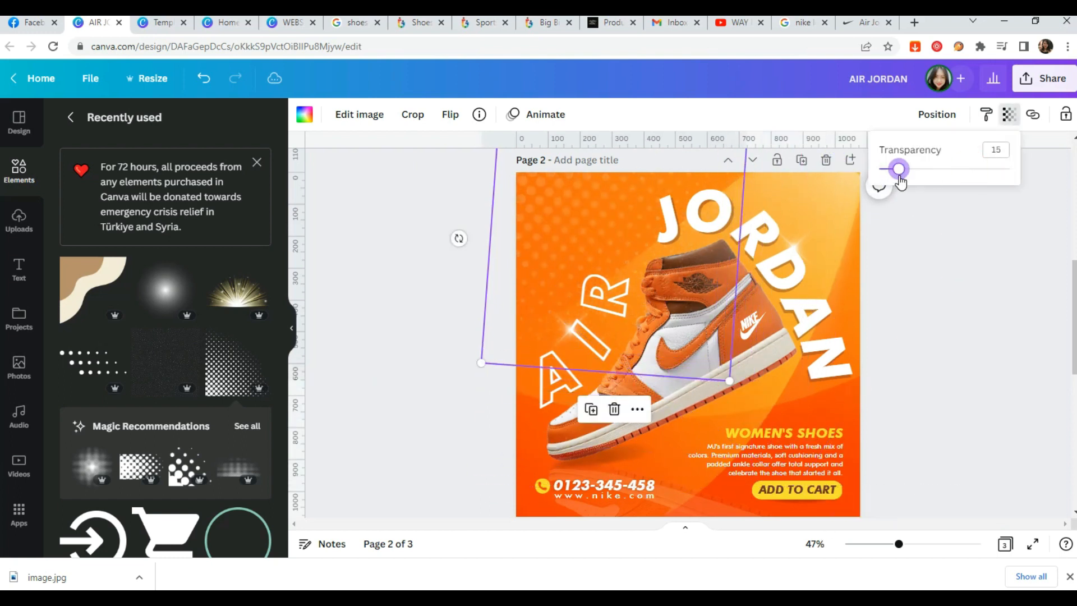
Recolor the halftone dots with the light beige from the shoe's photo colors and open their transparency setting.
{"action": "left_click", "coordinate": [304, 114]}
{"action": "left_click", "coordinate": [219, 180]}
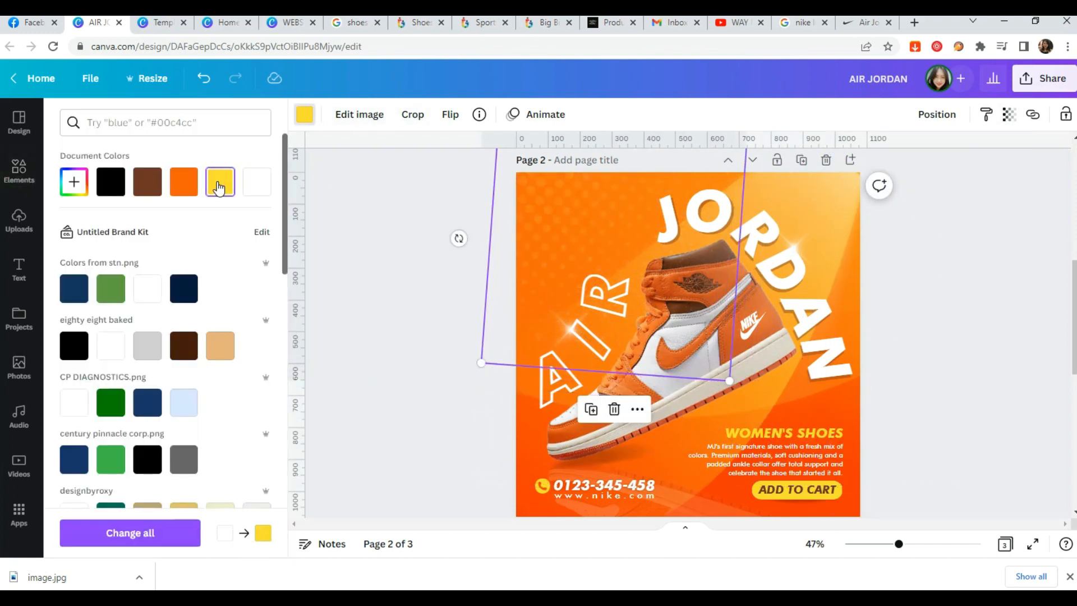
{"action": "scroll", "coordinate": [219, 336], "scroll_direction": "down", "scroll_amount": 6}
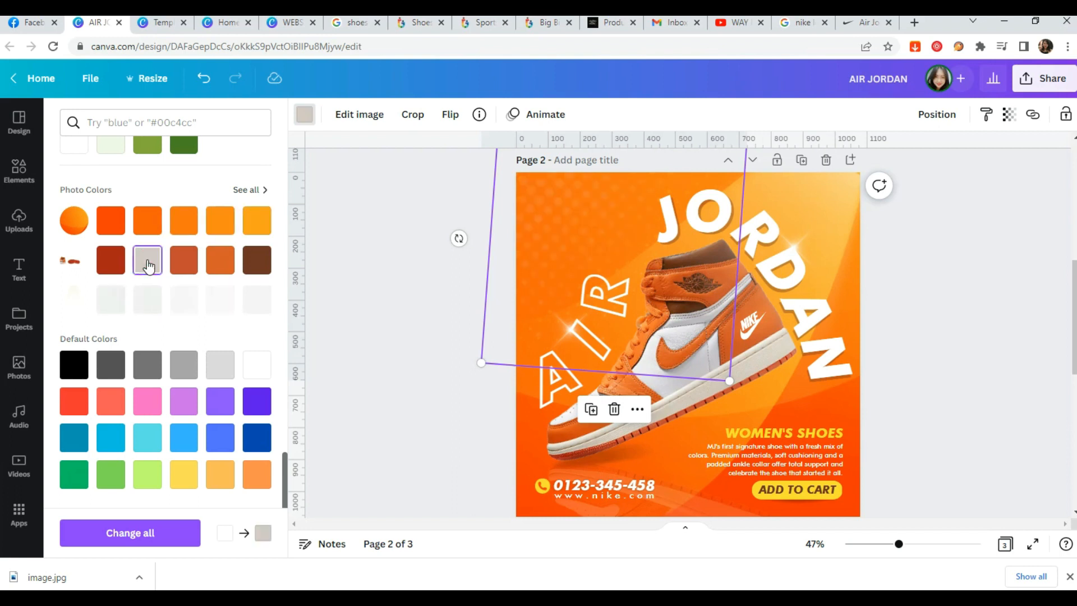
{"action": "left_click", "coordinate": [1008, 116]}
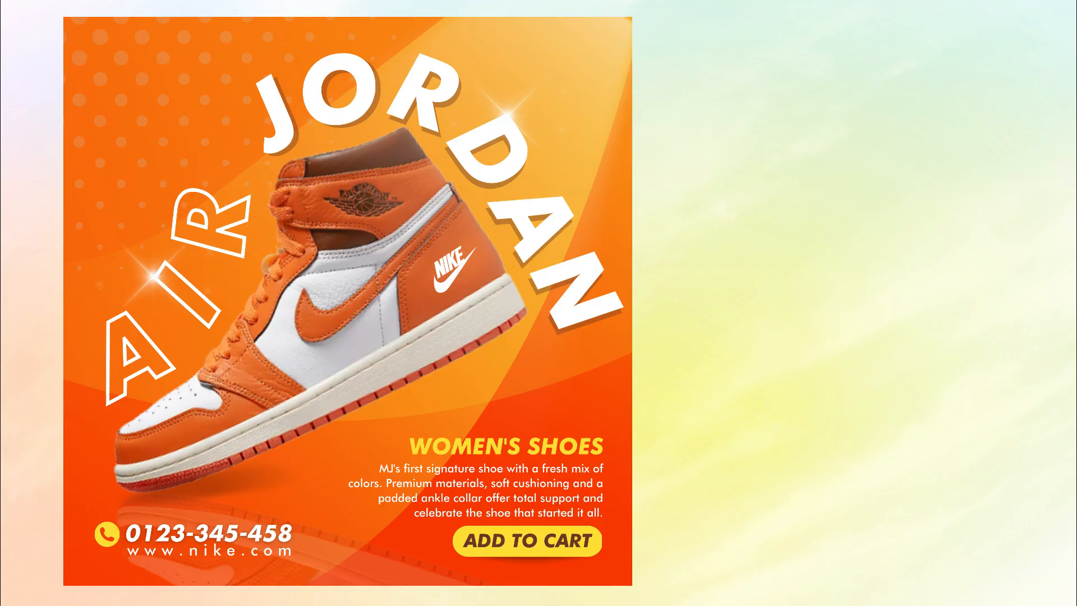